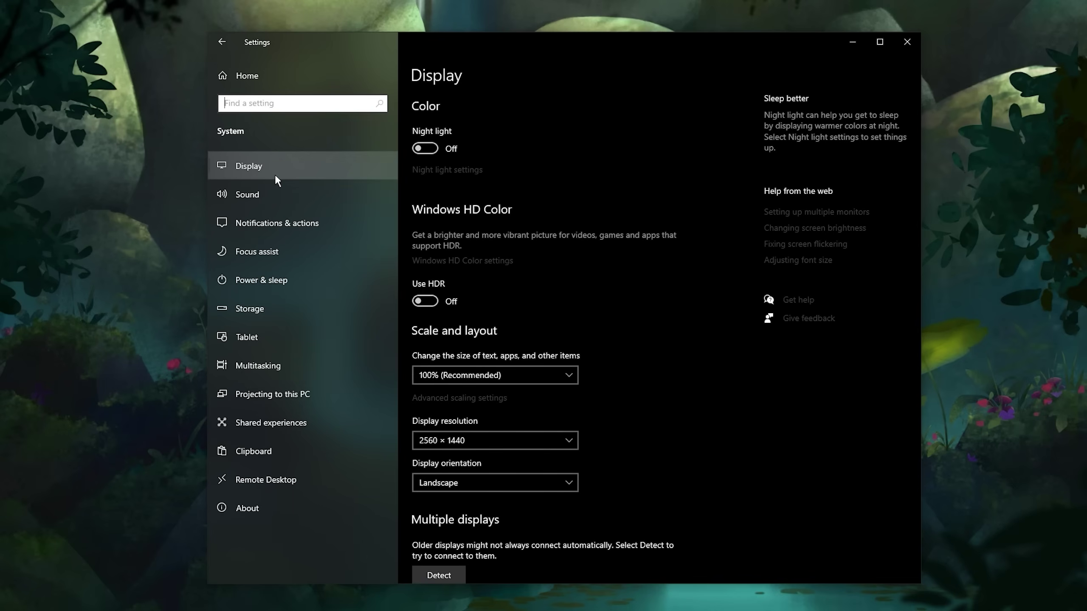
# Step: Turn on Night light with a reduced strength and a 7:00 PM start time in the Display settings
pyautogui.scroll(-2, 641, 249)
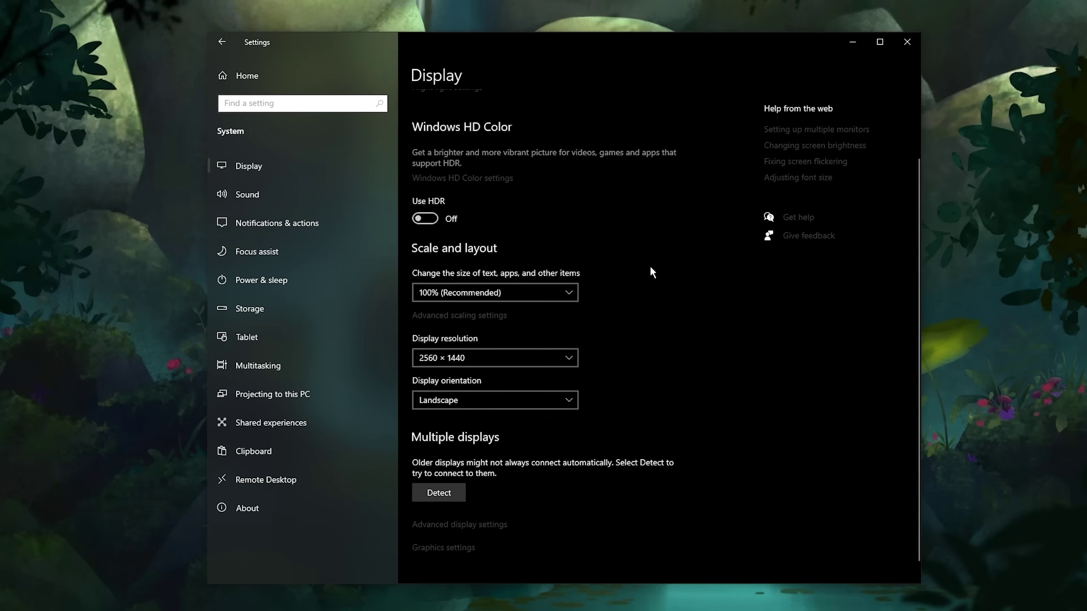
pyautogui.scroll(2, 650, 265)
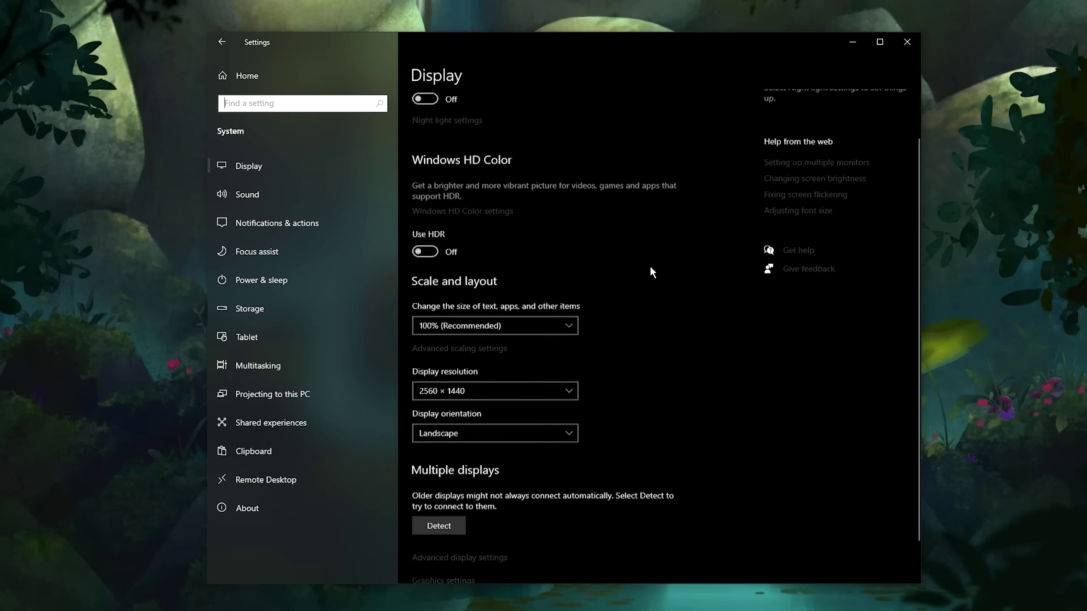
pyautogui.click(423, 149)
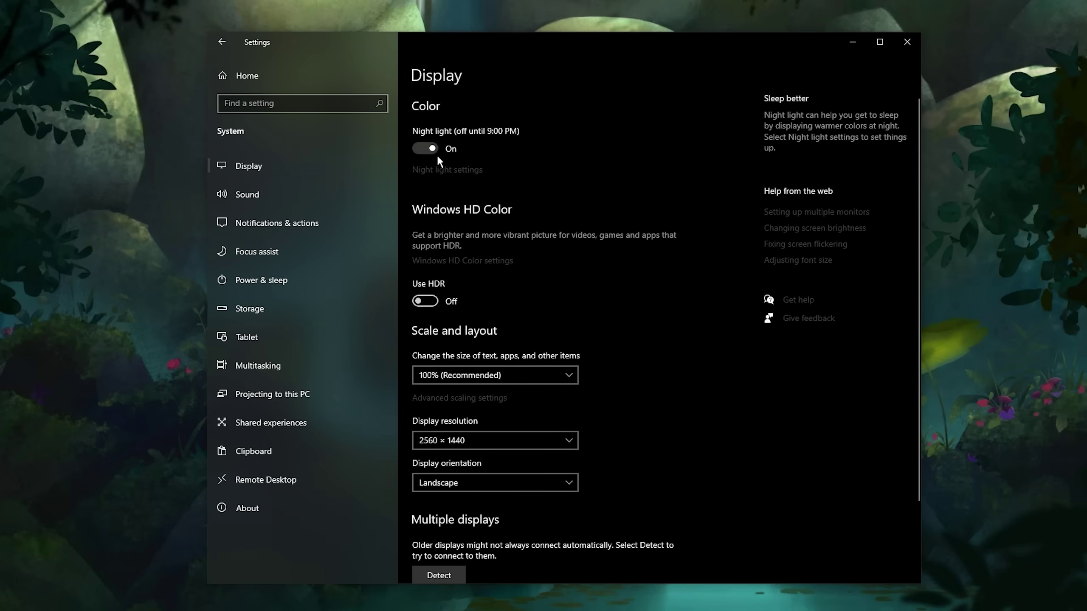
pyautogui.click(465, 171)
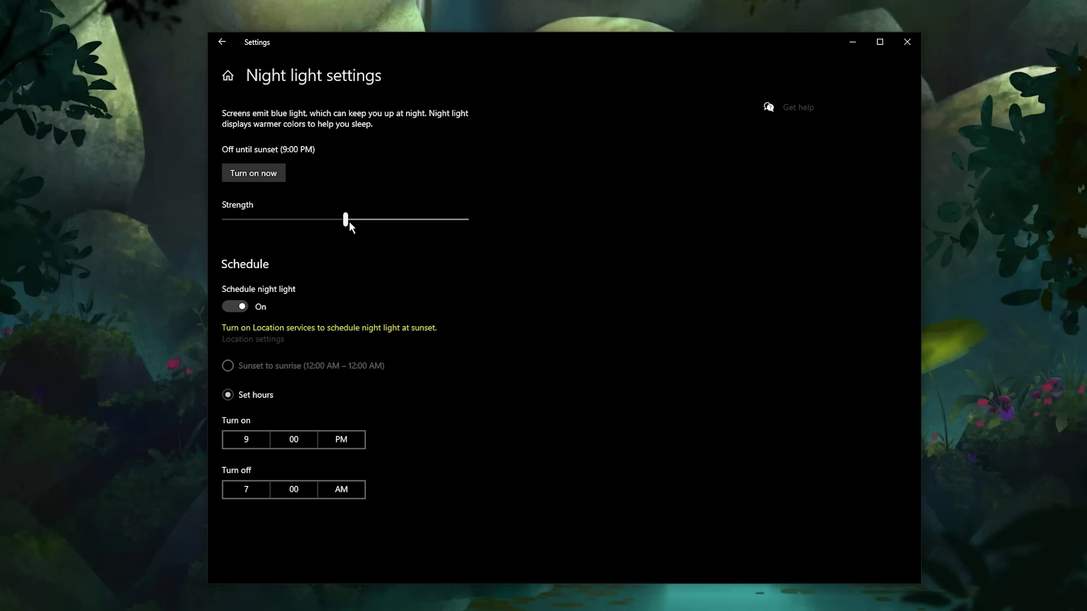
pyautogui.moveTo(348, 224); pyautogui.dragTo(298, 231)
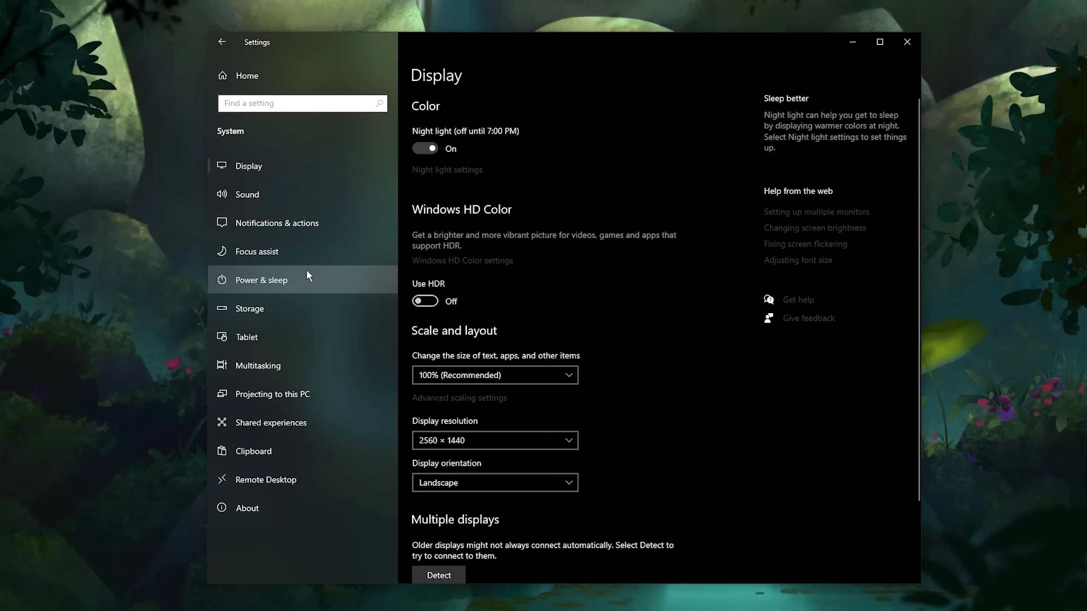
# Step: Set both the screen turn-off time and the PC sleep time to Never in the Power & sleep settings
pyautogui.click(279, 283)
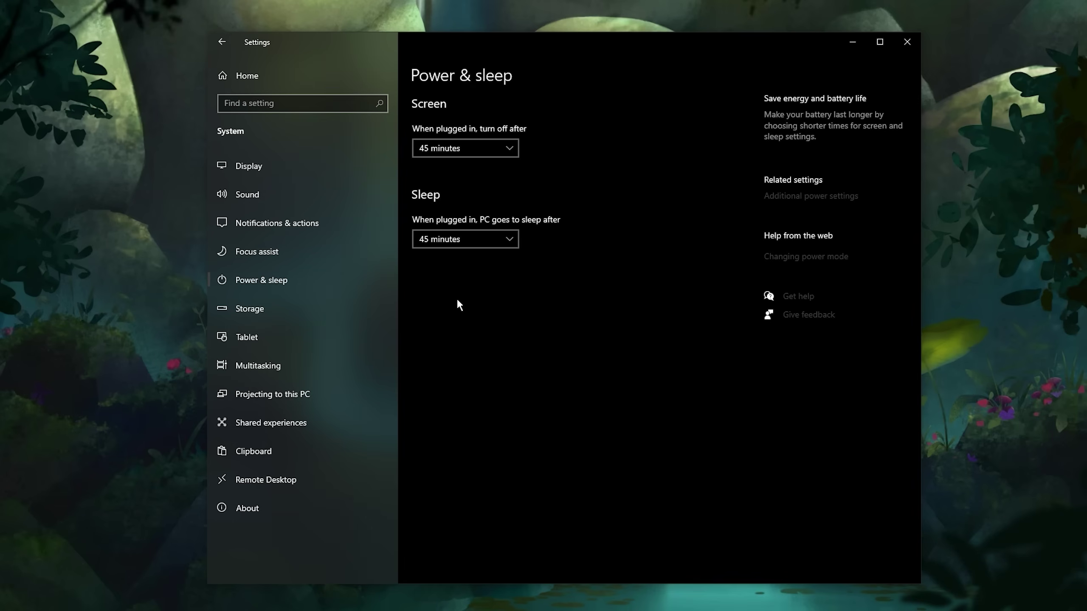
pyautogui.click(492, 147)
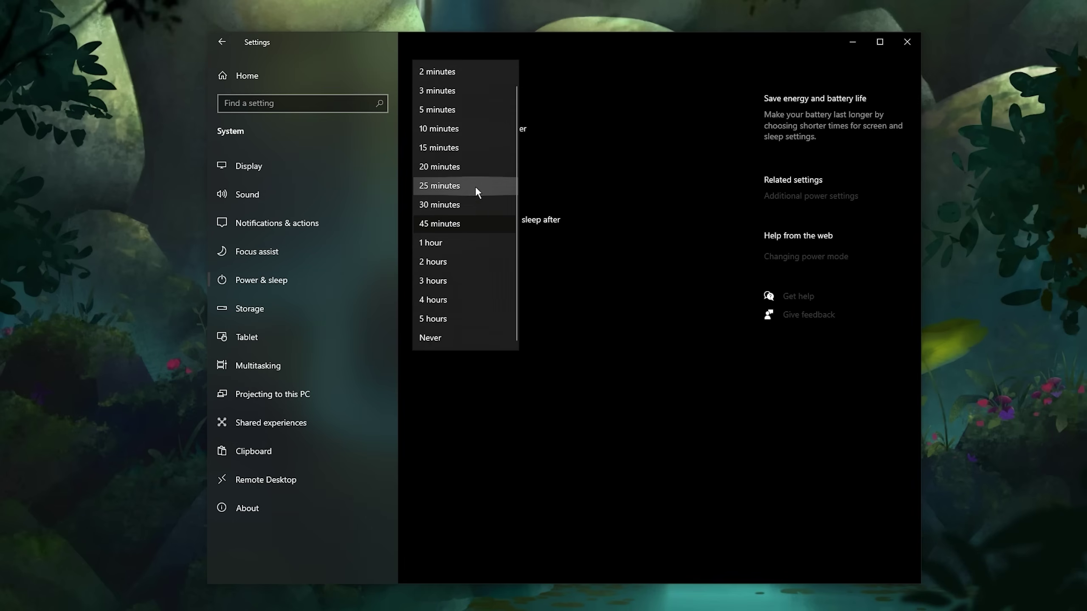
pyautogui.click(453, 337)
pyautogui.click(453, 240)
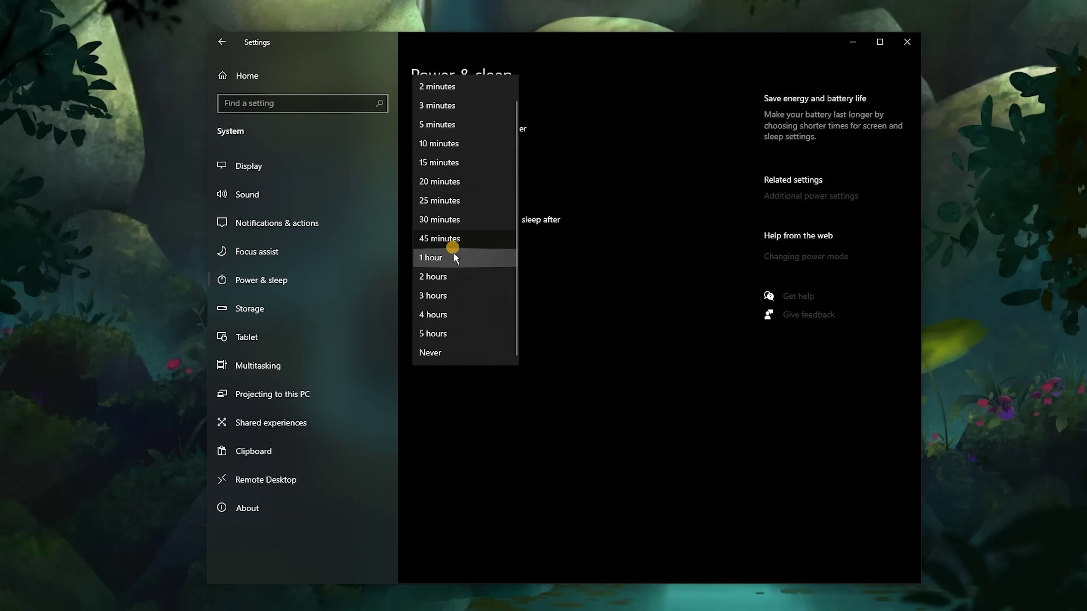
pyautogui.click(457, 349)
# Step: Open the additional power settings and select the High performance plan among the additional plans
pyautogui.click(829, 201)
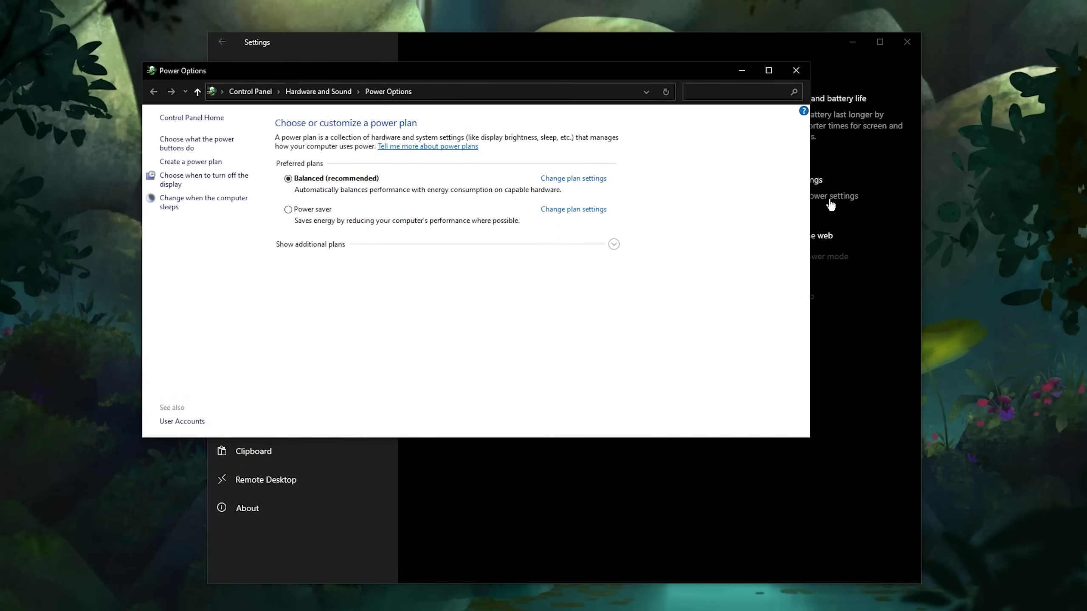
pyautogui.click(613, 245)
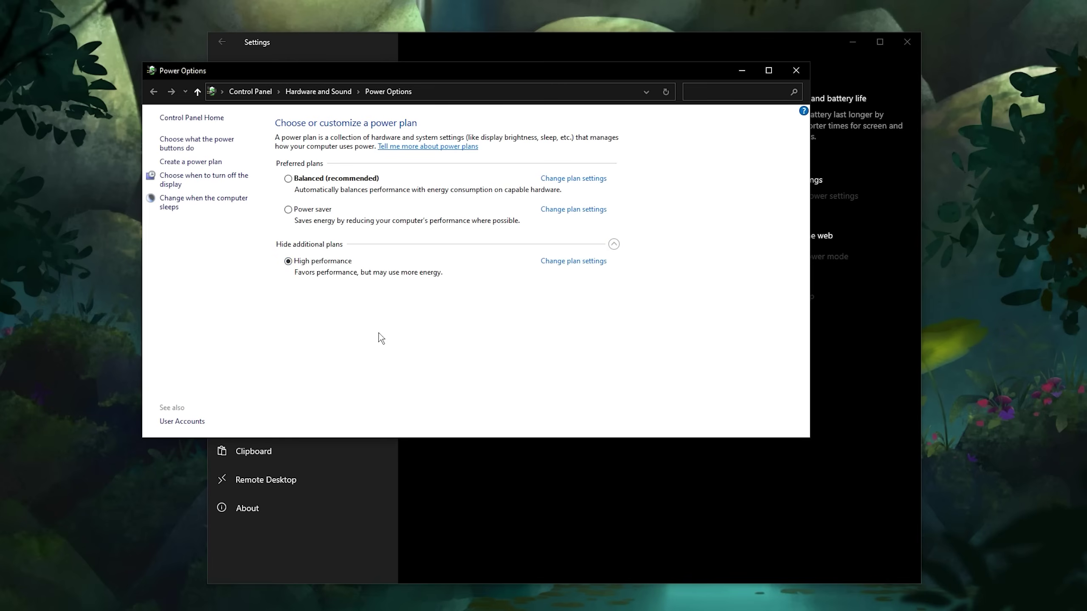
# Step: Open the Clipboard settings and bring up the clipboard history
pyautogui.click(316, 446)
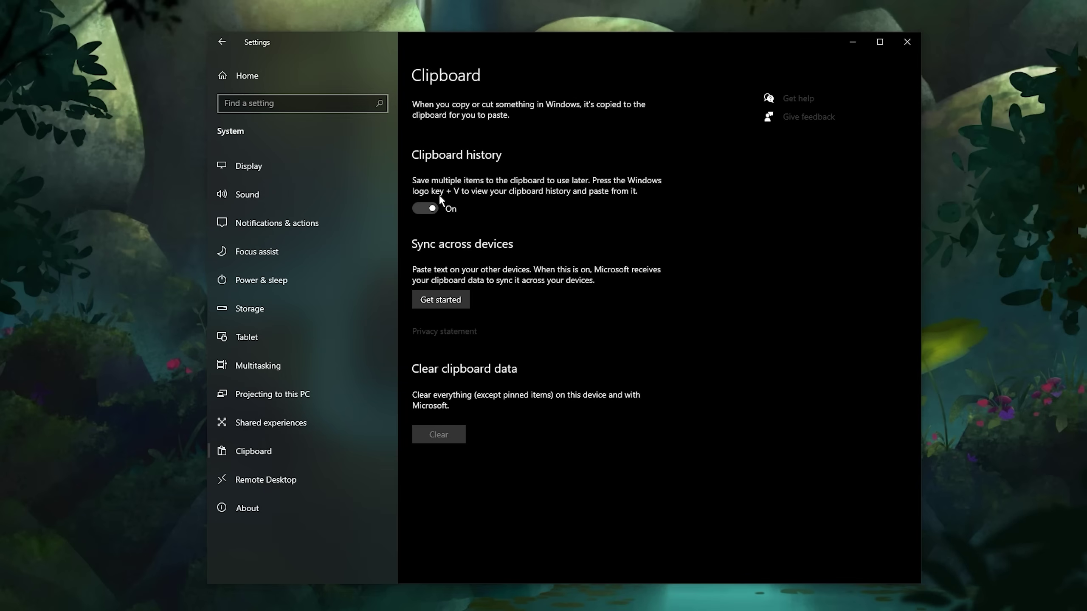
pyautogui.press('super+v')
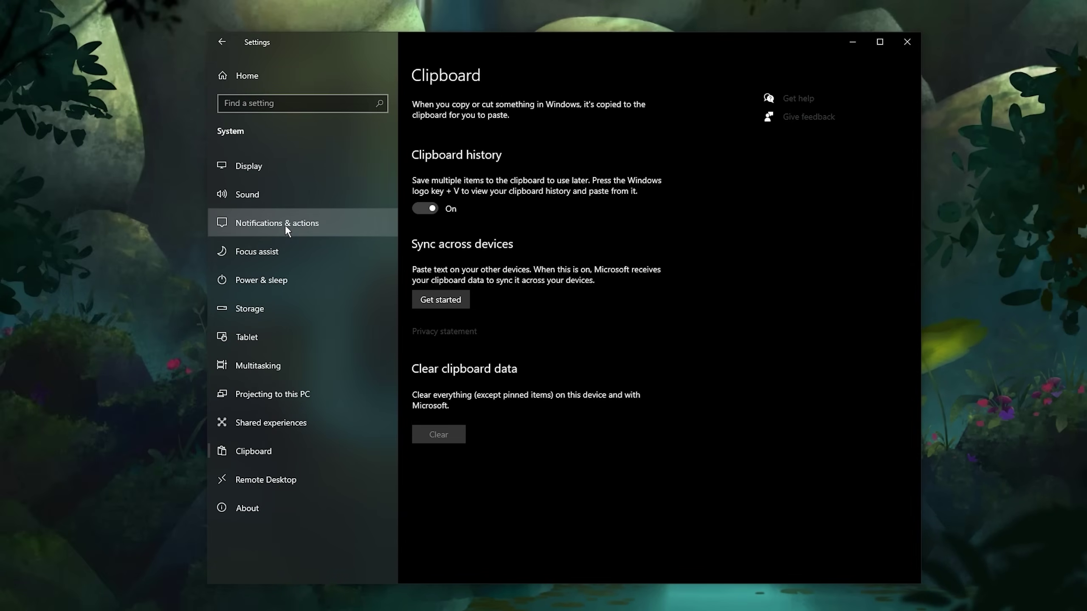
# Step: Turn off notifications from apps and other senders, plus the Windows welcome experience, device setup suggestions and tips options
pyautogui.click(285, 225)
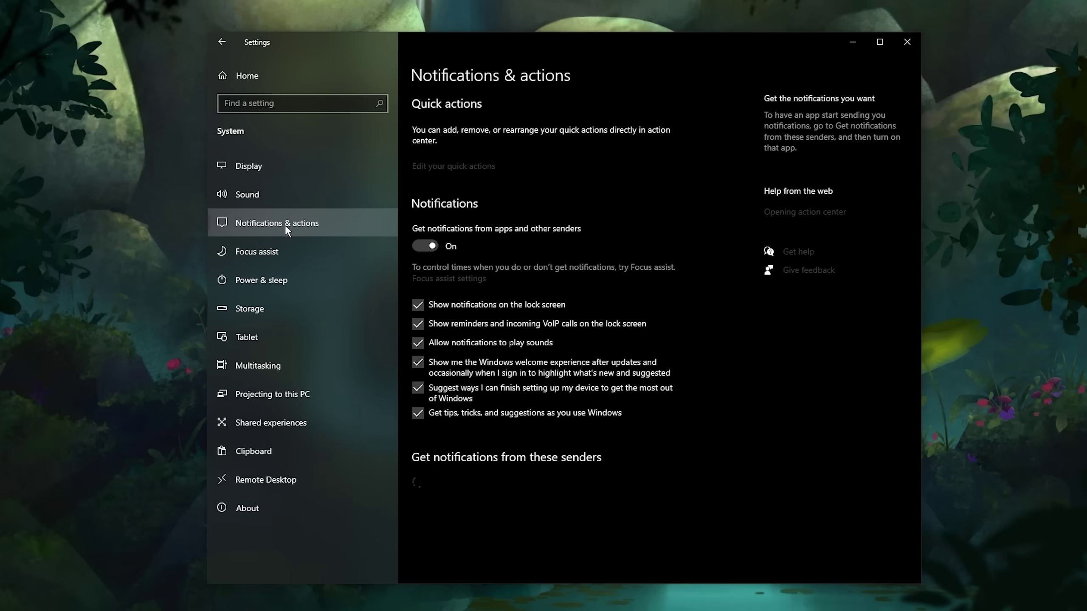
pyautogui.click(422, 247)
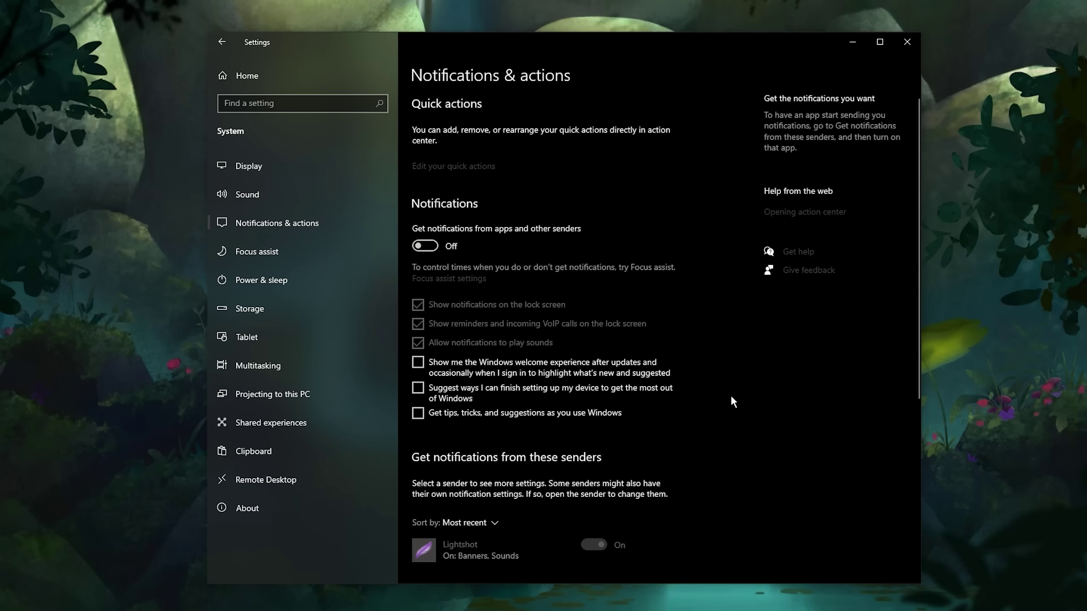
# Step: Disable Enhance pointer precision in the additional mouse options under Devices and confirm the change
pyautogui.click(221, 41)
pyautogui.click(462, 225)
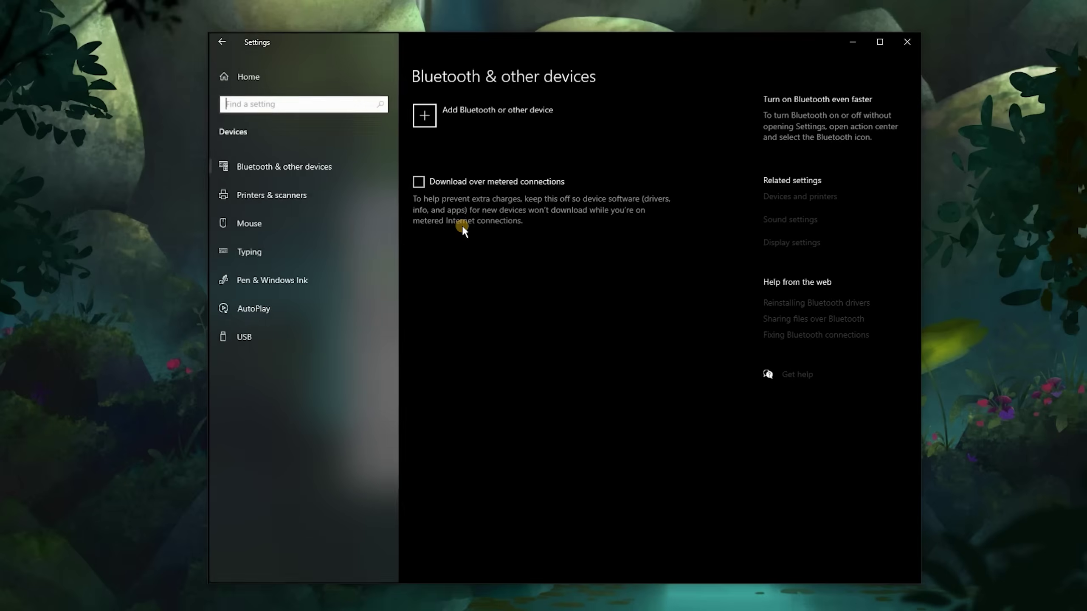
pyautogui.click(255, 223)
pyautogui.click(786, 139)
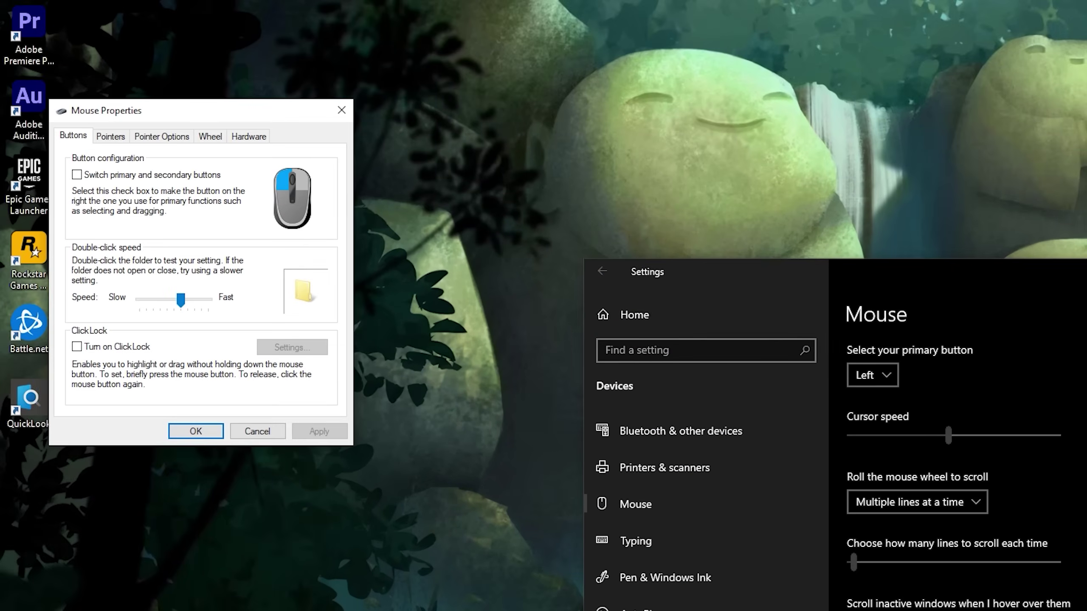
pyautogui.click(167, 138)
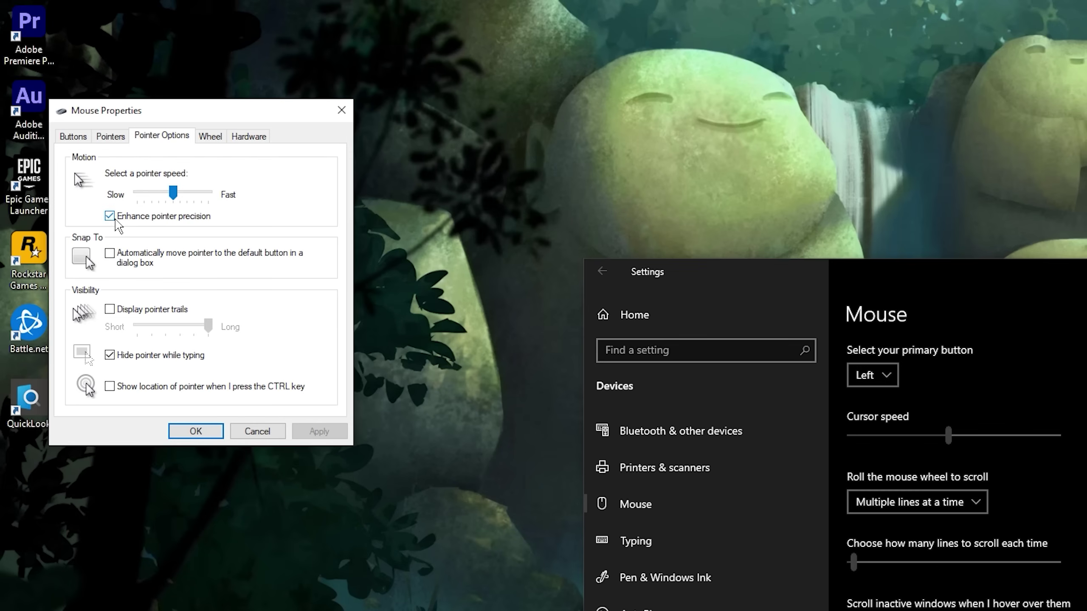
pyautogui.click(112, 217)
pyautogui.click(196, 431)
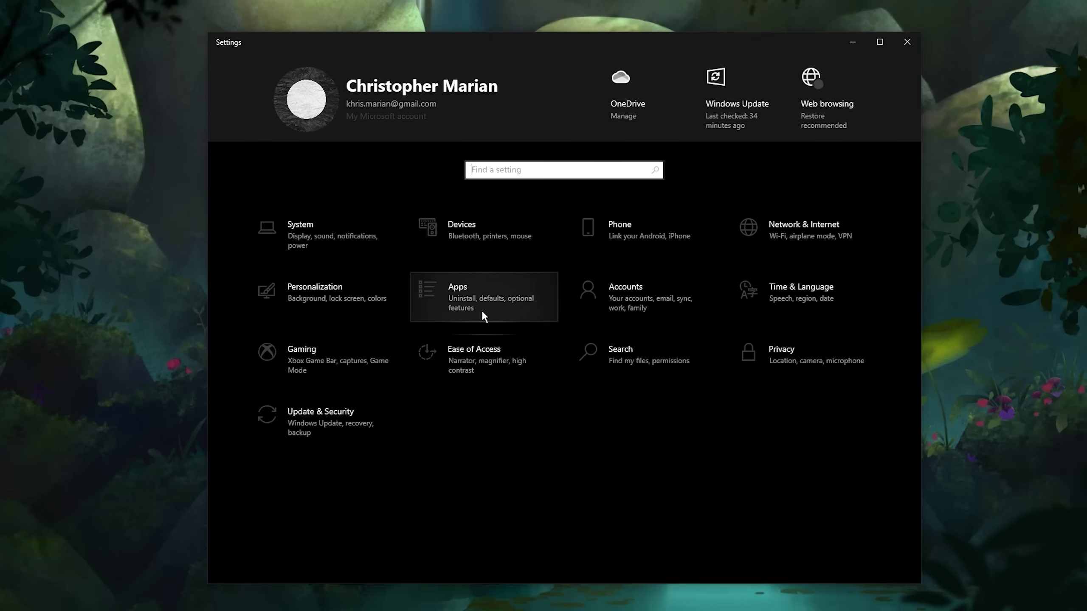
# Step: Open Apps & features and uninstall unneeded preinstalled apps from the first part of the app list
pyautogui.click(481, 309)
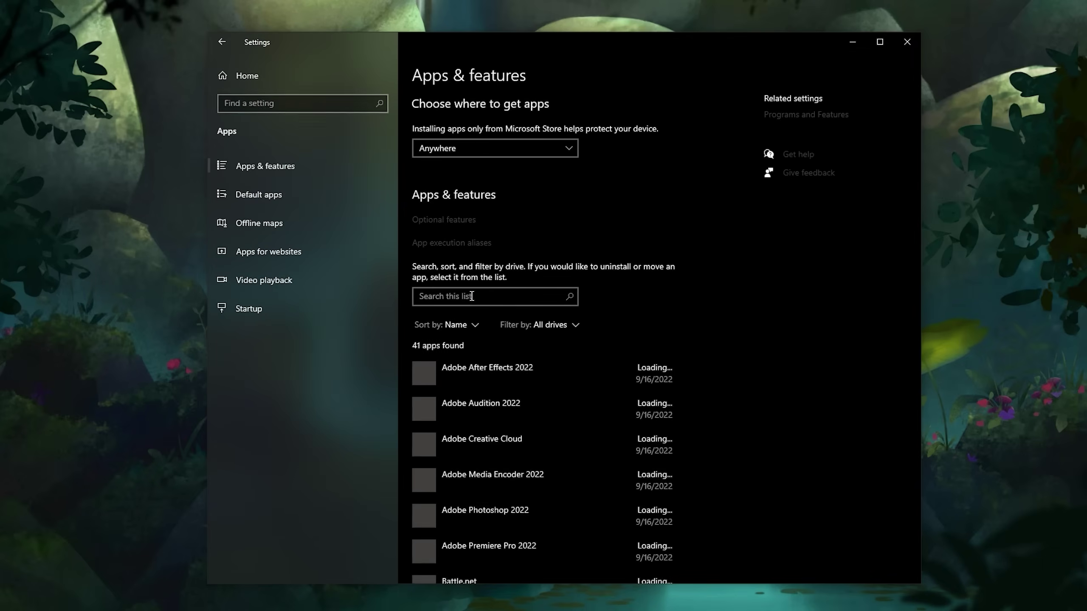
pyautogui.click(686, 393)
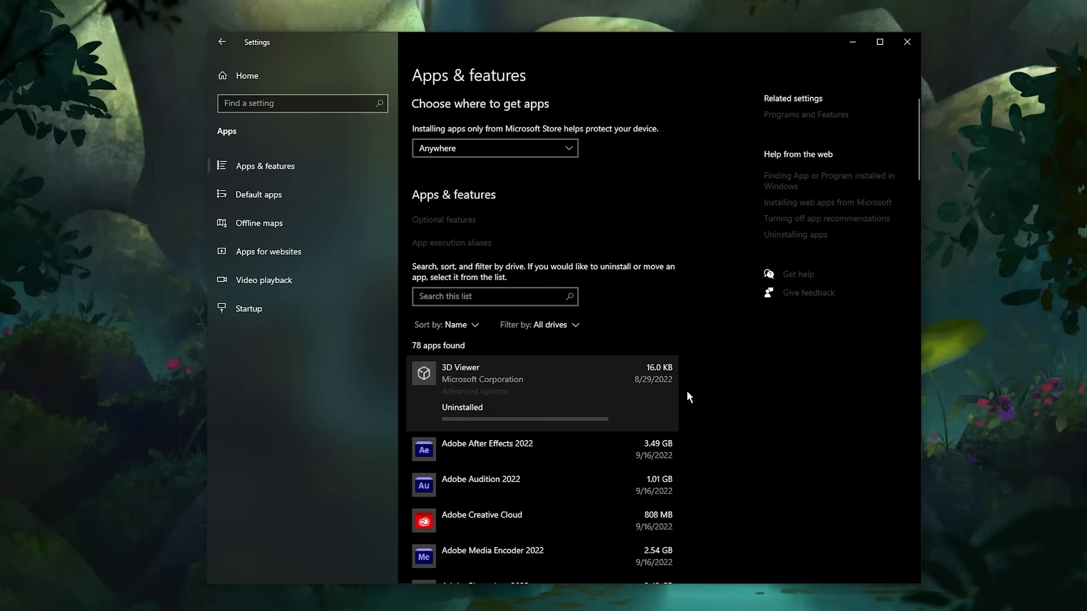
pyautogui.scroll(-6, 686, 393)
pyautogui.click(634, 357)
pyautogui.scroll(-2, 634, 357)
pyautogui.click(638, 343)
pyautogui.click(645, 378)
pyautogui.click(684, 349)
# Step: Uninstall the Groove Music app from the installed apps
pyautogui.click(641, 425)
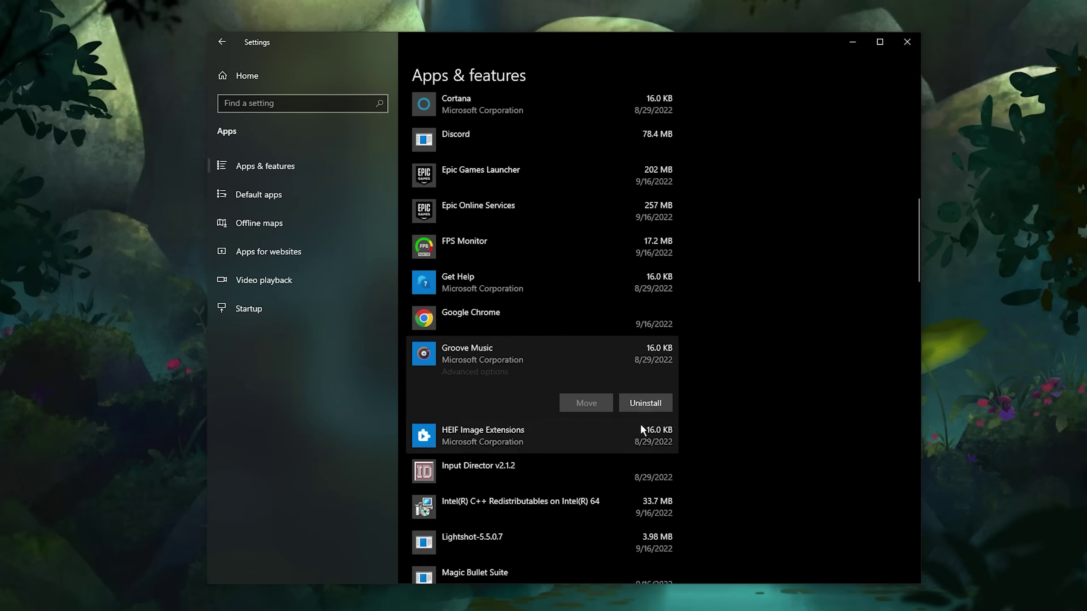
pyautogui.scroll(-4, 640, 424)
pyautogui.scroll(-3, 667, 390)
pyautogui.click(688, 357)
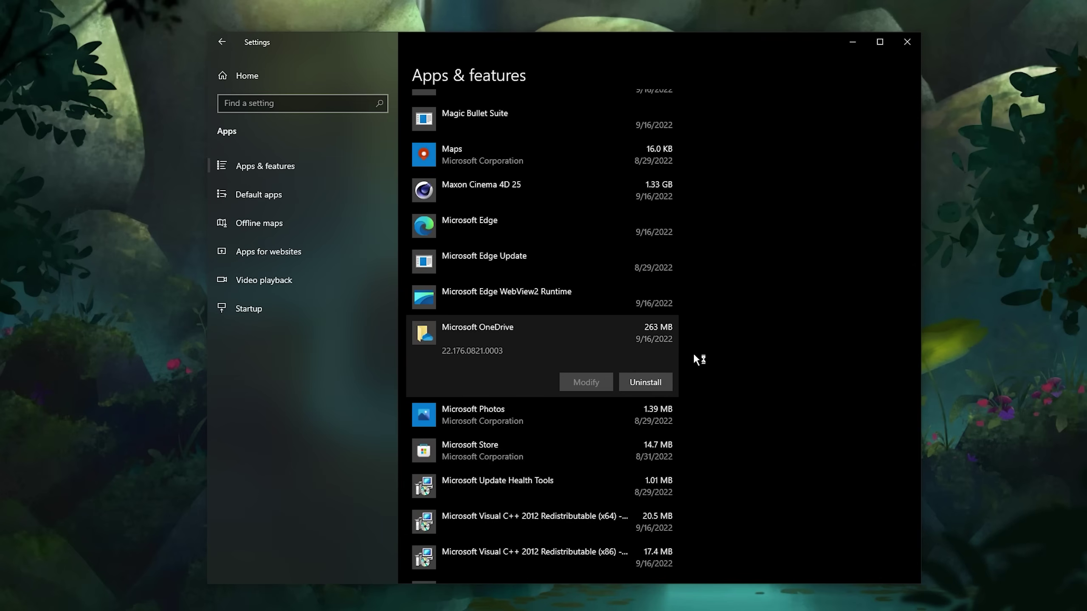
pyautogui.scroll(-6, 642, 351)
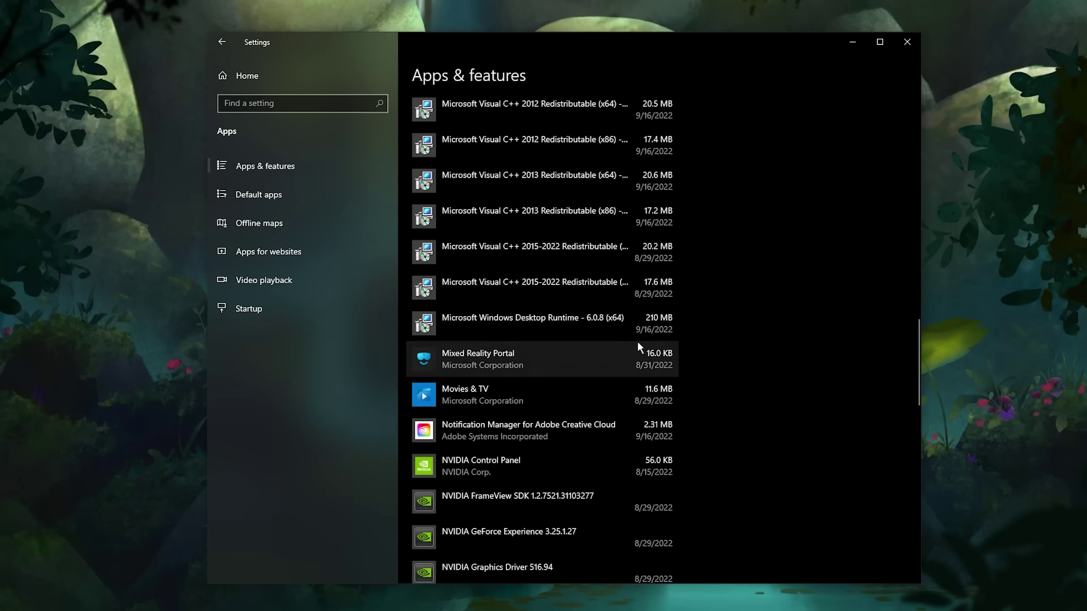
# Step: Uninstall Mixed Reality Portal and unneeded preinstalled apps listed below it
pyautogui.click(637, 343)
pyautogui.scroll(-6, 703, 375)
pyautogui.click(645, 385)
pyautogui.click(698, 357)
pyautogui.scroll(-3, 699, 357)
pyautogui.click(652, 355)
pyautogui.click(699, 336)
pyautogui.scroll(-3, 704, 343)
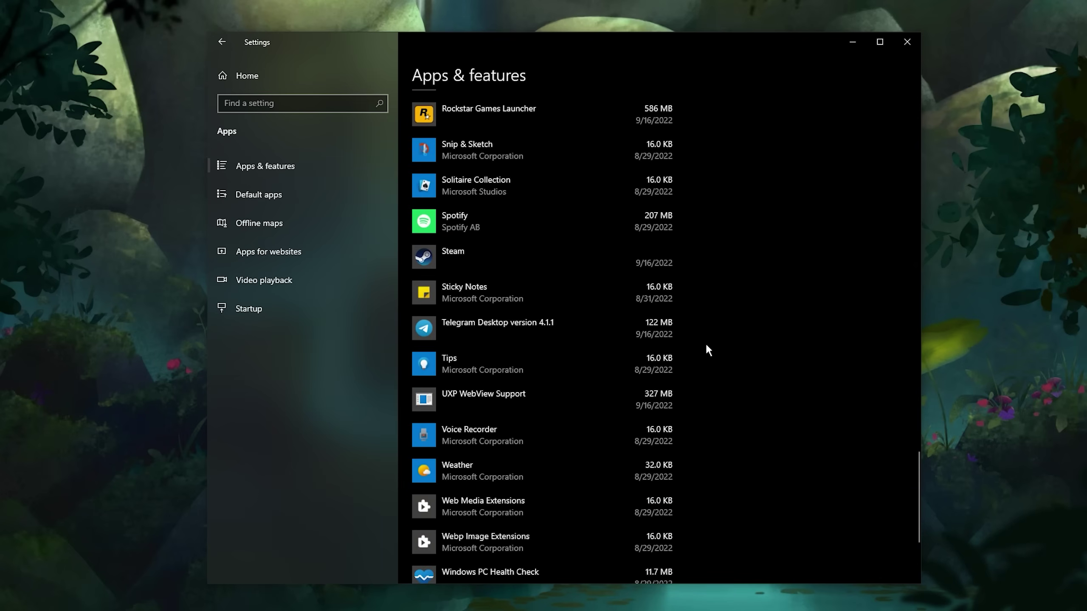
# Step: Uninstall the Tips app from the installed apps
pyautogui.click(703, 375)
pyautogui.click(648, 372)
pyautogui.click(646, 342)
pyautogui.click(694, 315)
# Step: Uninstall Windows PC Health Check from the installed apps
pyautogui.scroll(-2, 693, 313)
pyautogui.click(654, 383)
pyautogui.click(646, 435)
pyautogui.click(698, 407)
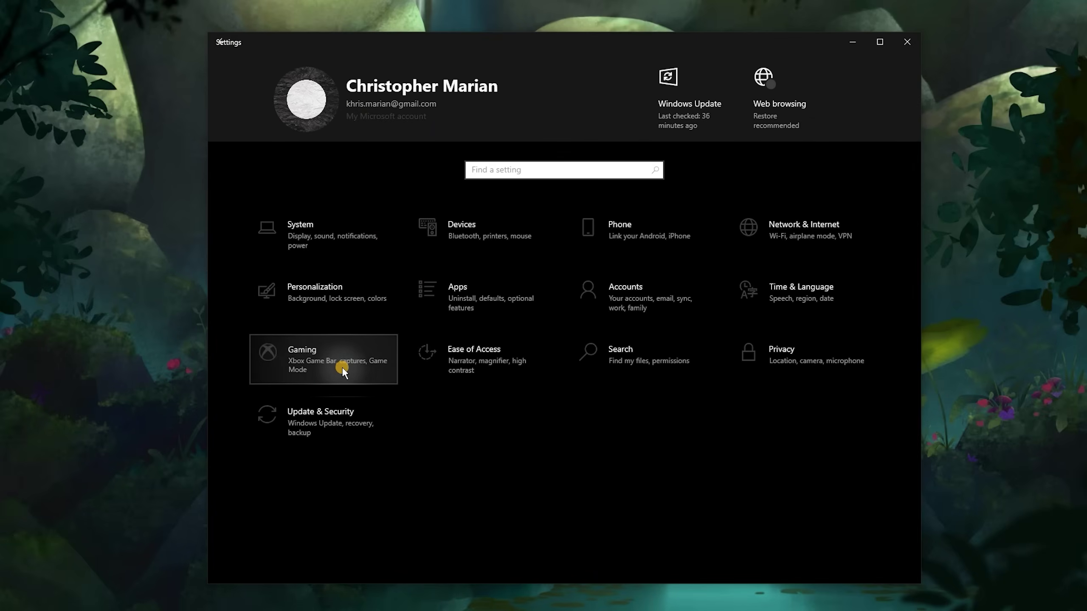
# Step: Review the Xbox Game Bar, Captures and Game Mode pages in the Gaming settings
pyautogui.click(341, 367)
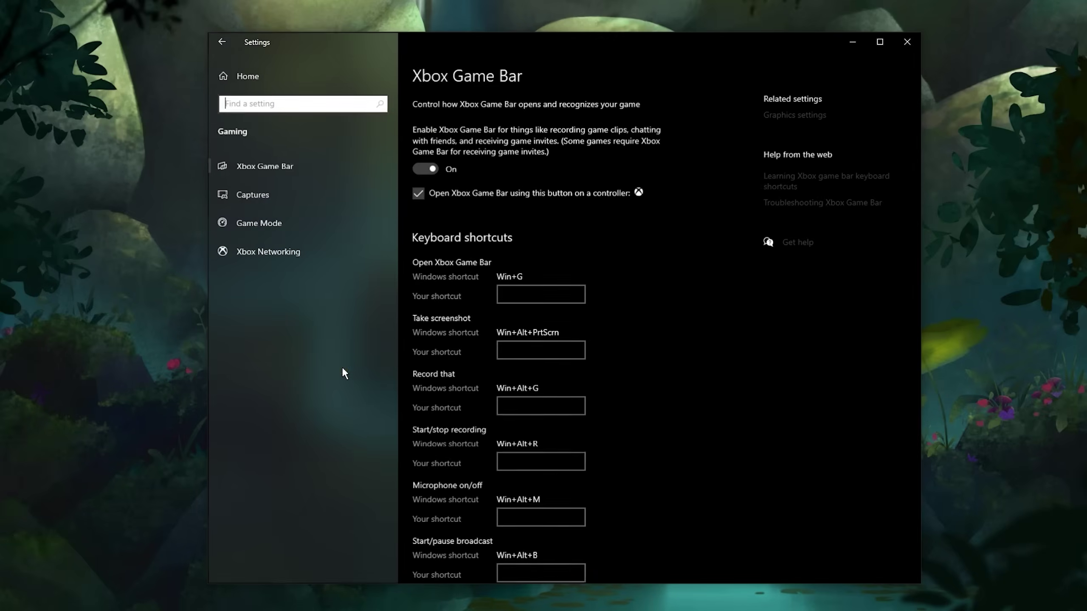
pyautogui.click(307, 200)
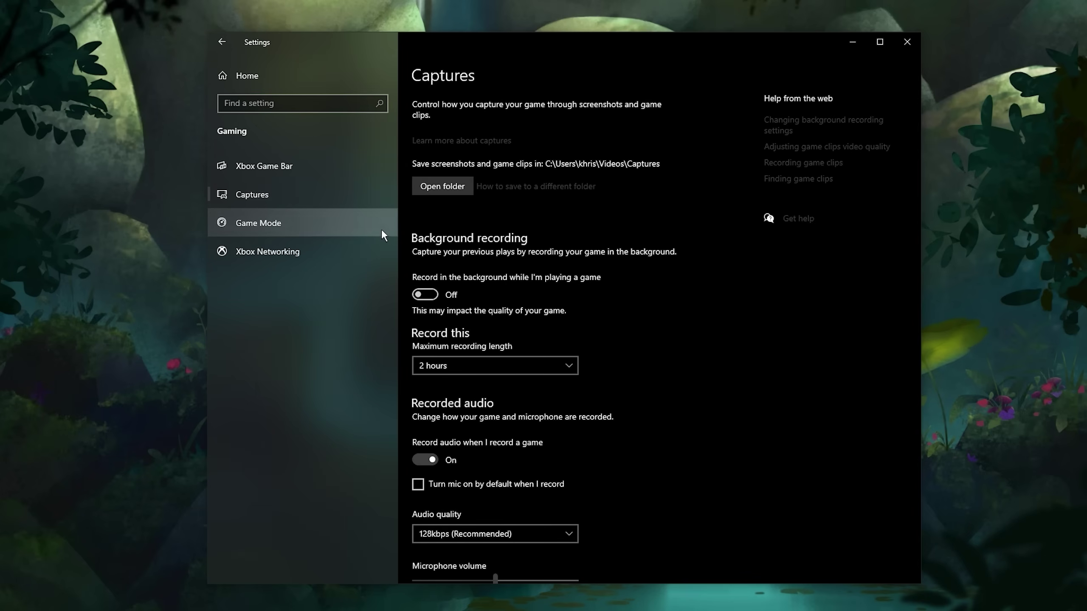
pyautogui.click(306, 215)
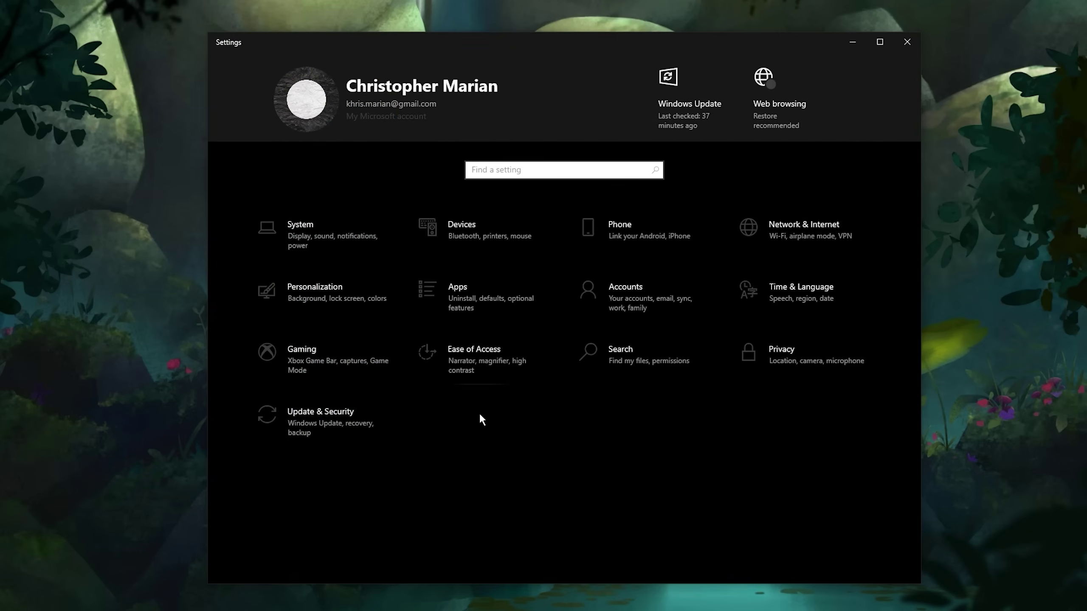
# Step: Review the Privacy pages for General, Speech, Inking & typing personalization, Diagnostics & feedback and Activity history
pyautogui.click(756, 363)
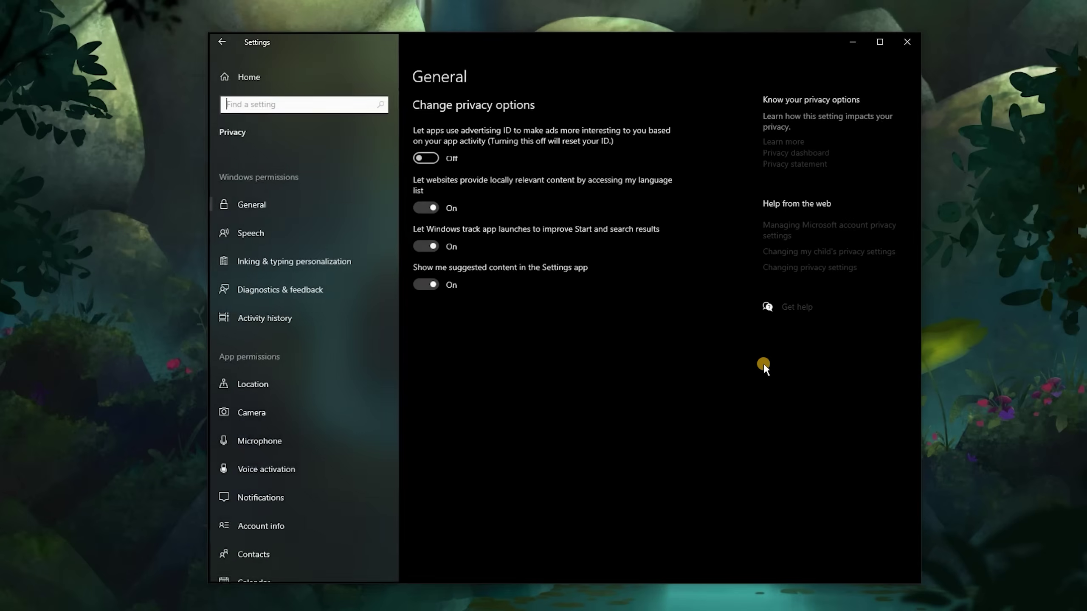
pyautogui.click(298, 234)
pyautogui.click(295, 261)
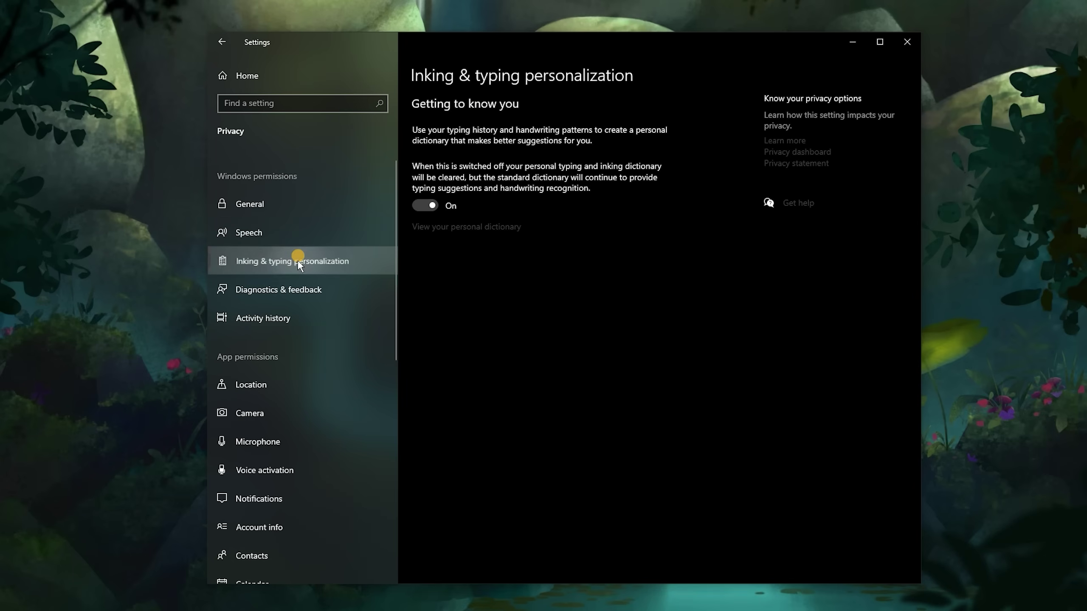
pyautogui.click(292, 290)
pyautogui.click(291, 321)
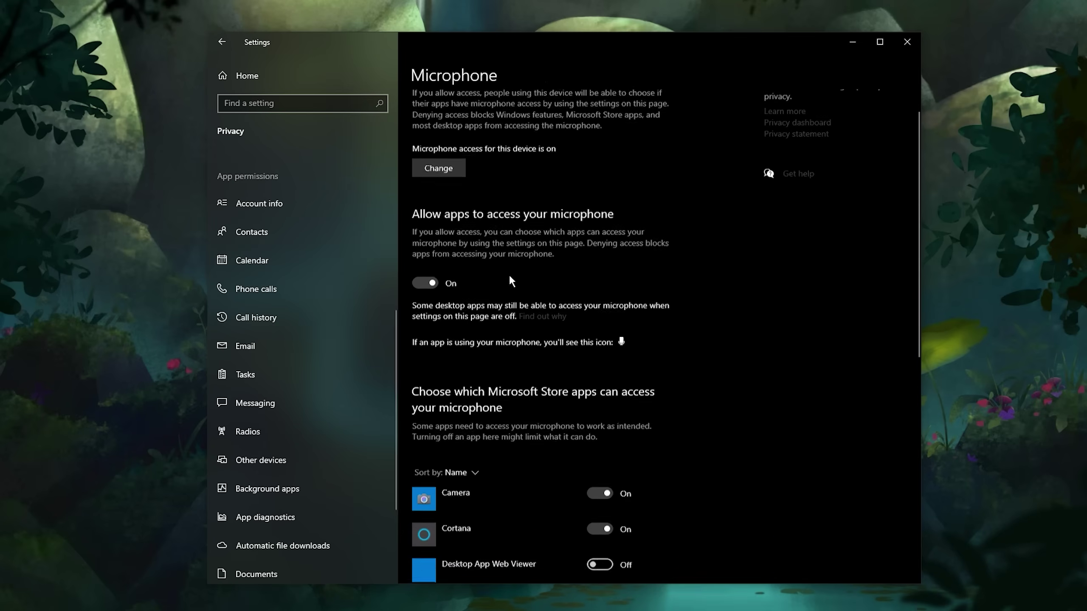
# Step: Turn off microphone access for Camera, Cortana, Microsoft Photos and Microsoft Store in the Privacy settings
pyautogui.scroll(-5, 511, 276)
pyautogui.scroll(-1, 512, 278)
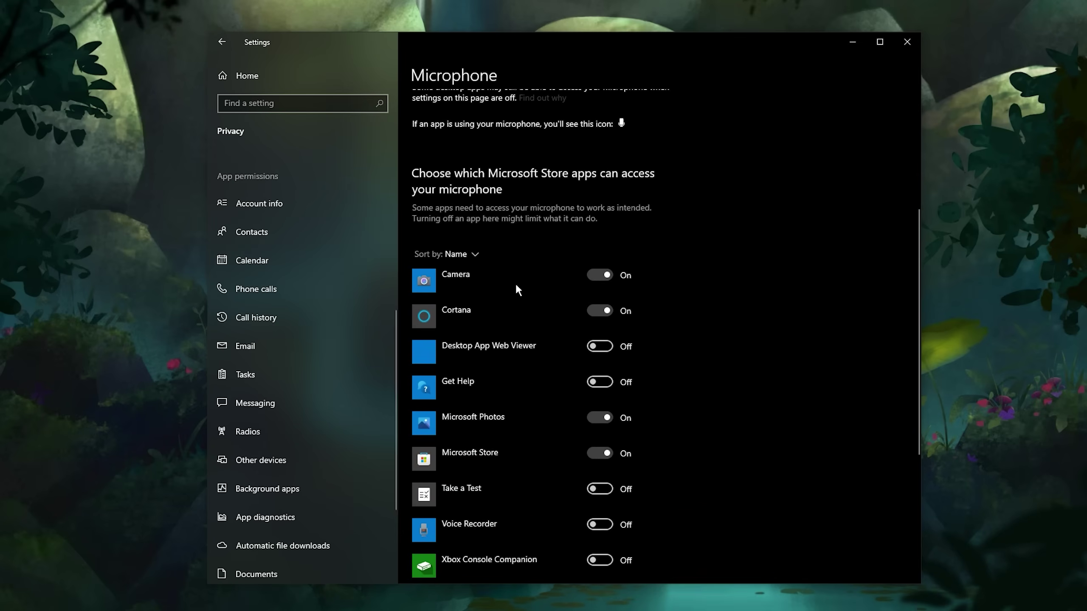
pyautogui.click(599, 275)
pyautogui.click(599, 418)
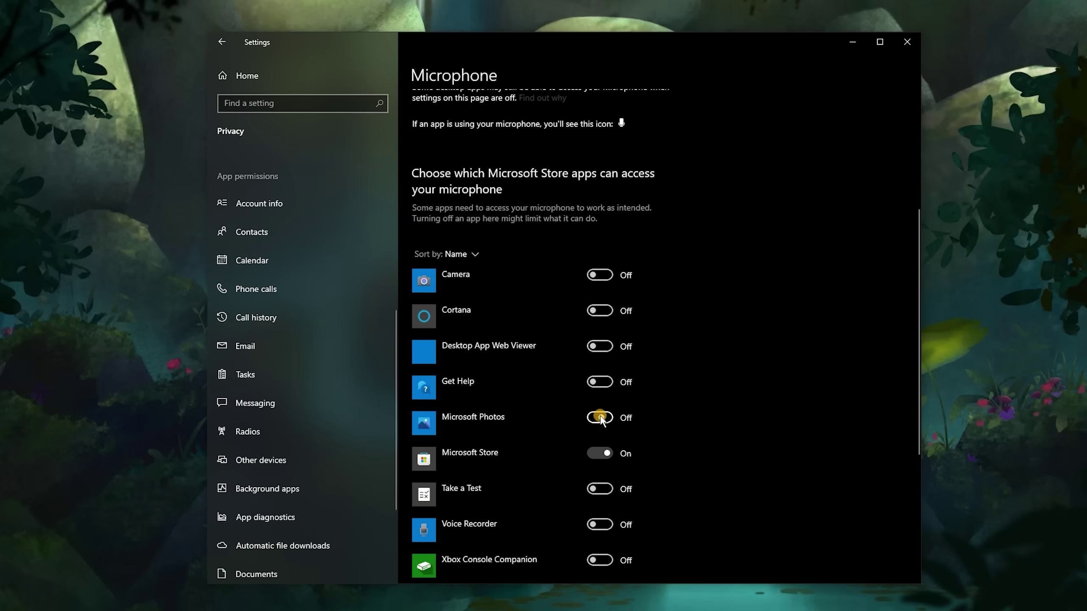
pyautogui.click(601, 454)
# Step: Turn off letting apps run in the background in the Privacy settings and look over the app list
pyautogui.scroll(3, 601, 423)
pyautogui.scroll(-3, 299, 319)
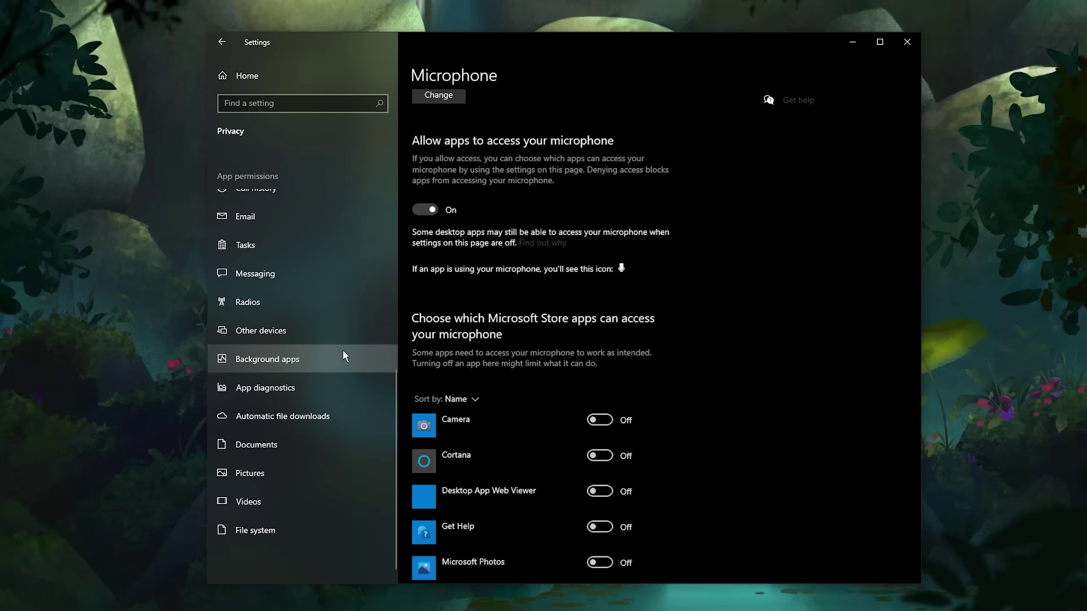
pyautogui.click(332, 358)
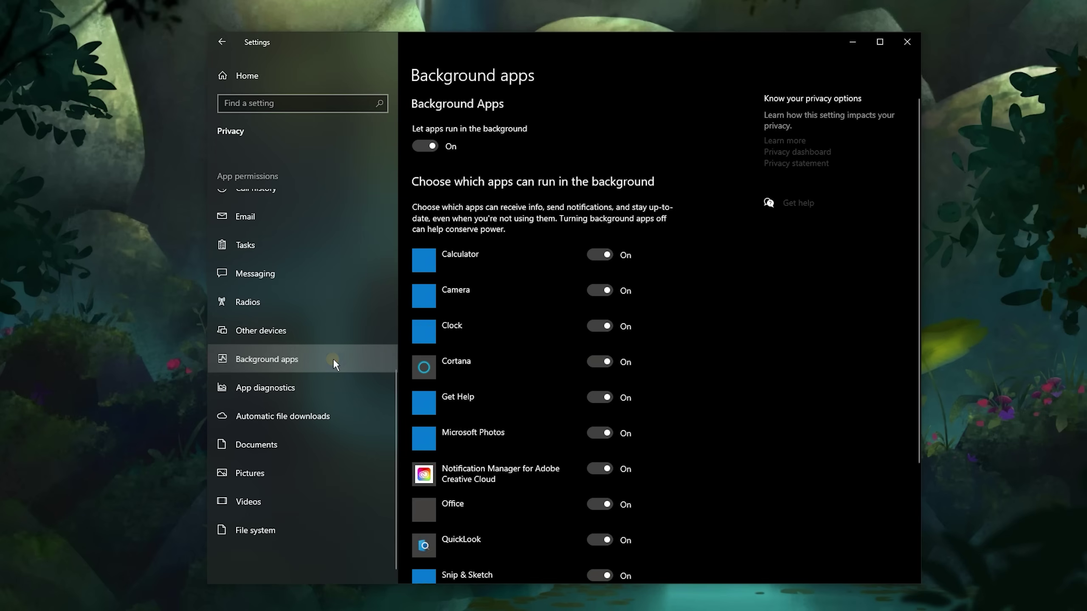
pyautogui.click(426, 146)
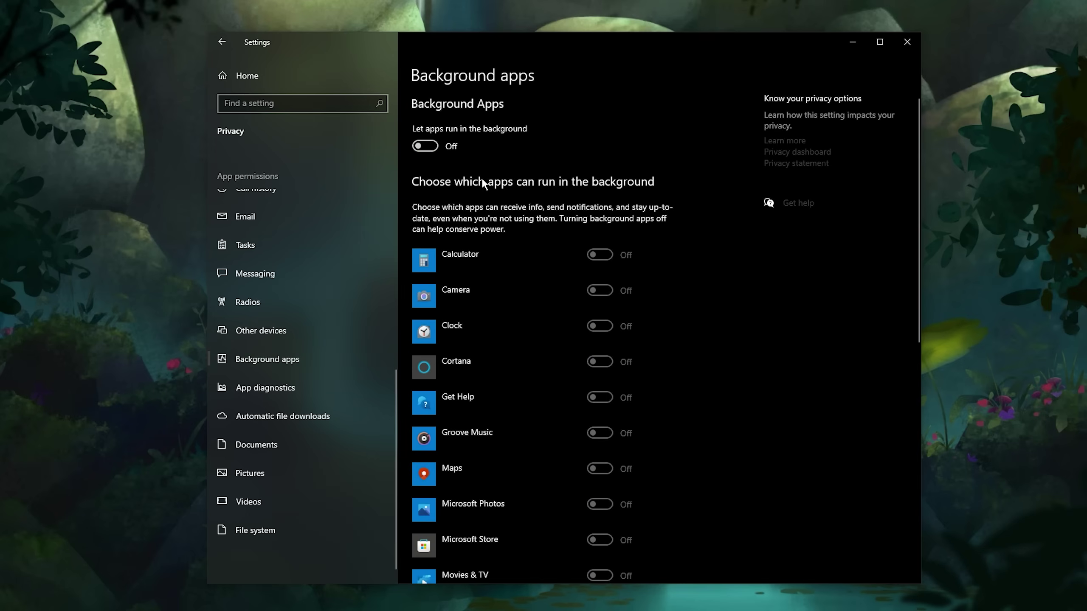
pyautogui.scroll(-2, 527, 219)
pyautogui.scroll(-5, 527, 219)
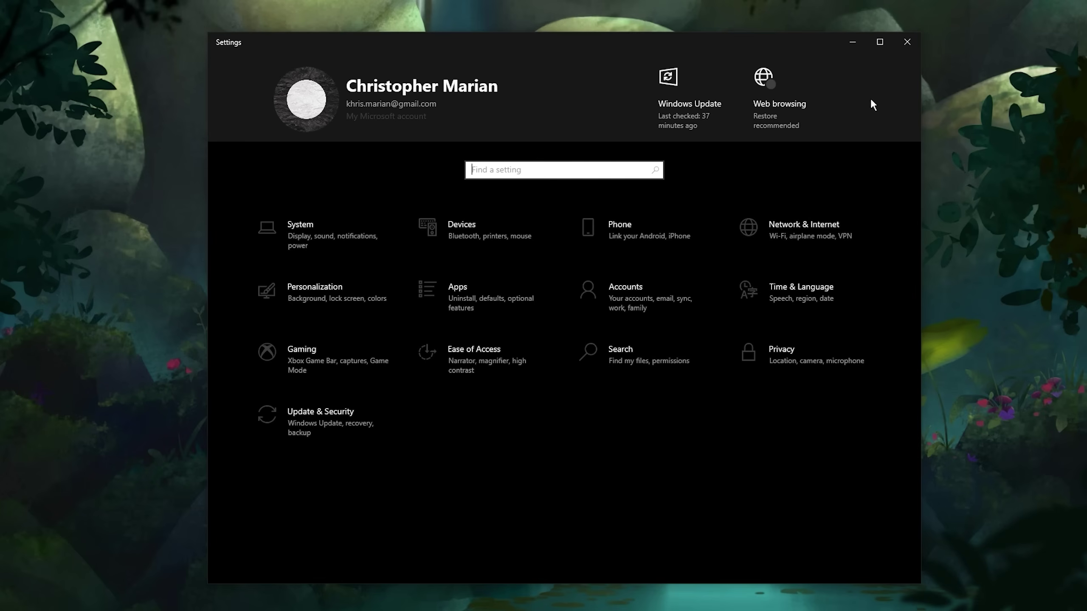
# Step: Close the Settings window and open the properties of the system drive C: in File Explorer
pyautogui.click(903, 47)
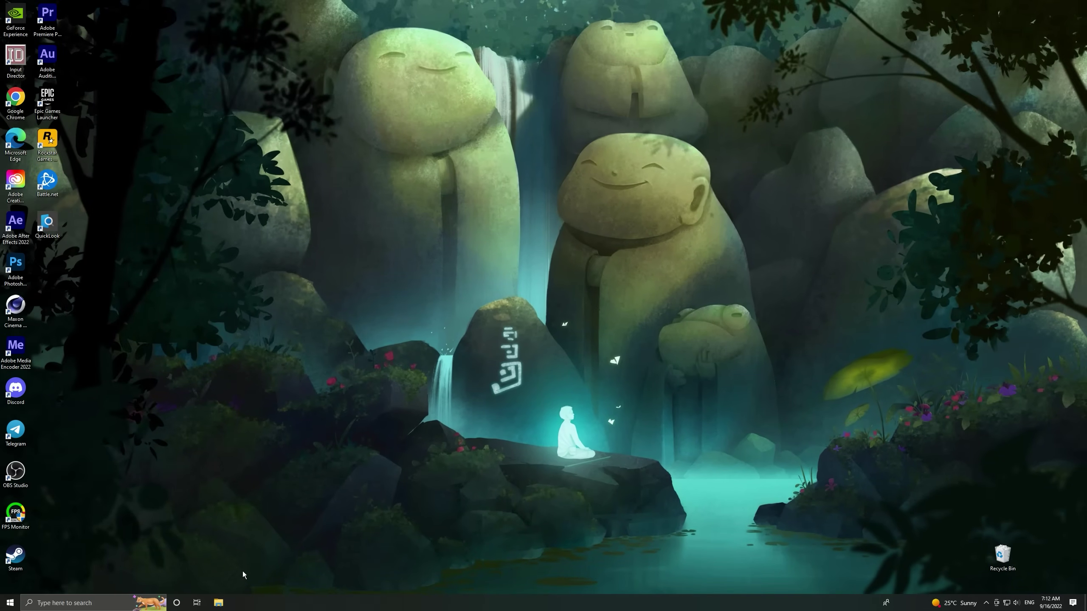
pyautogui.click(218, 603)
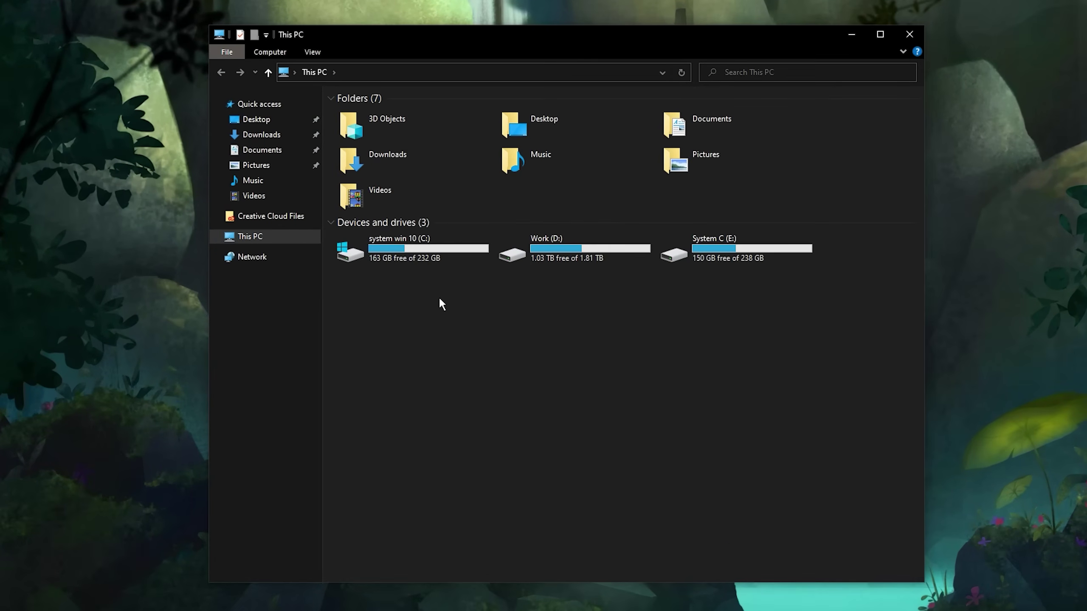
pyautogui.click(453, 257)
pyautogui.rightClick(408, 258)
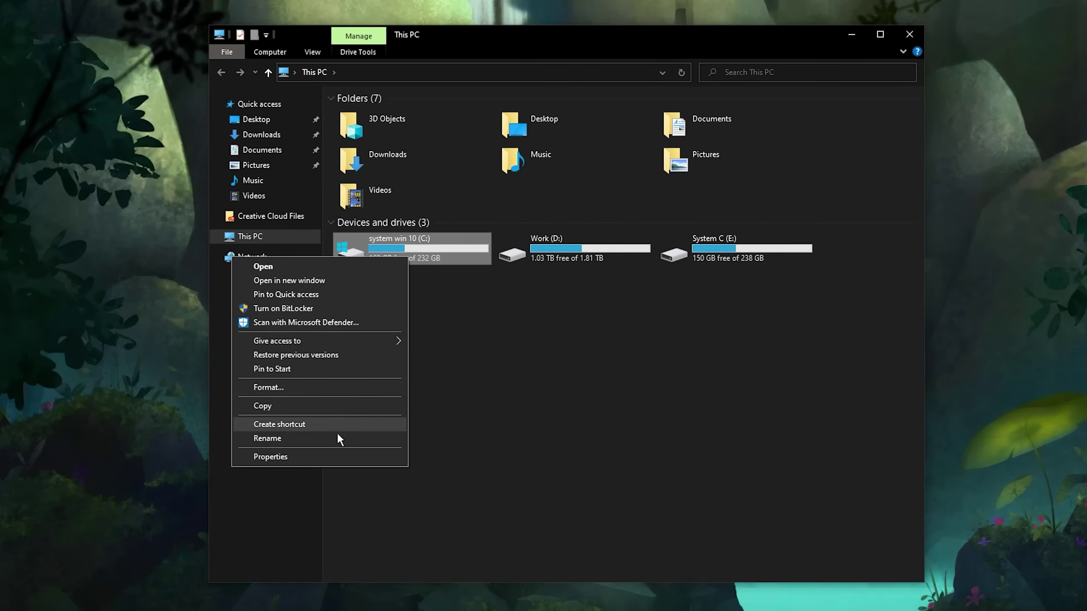
pyautogui.click(294, 456)
# Step: Disable content indexing on drive C: for all subfolders and files, ignoring all errors, and minimize File Explorer
pyautogui.click(431, 523)
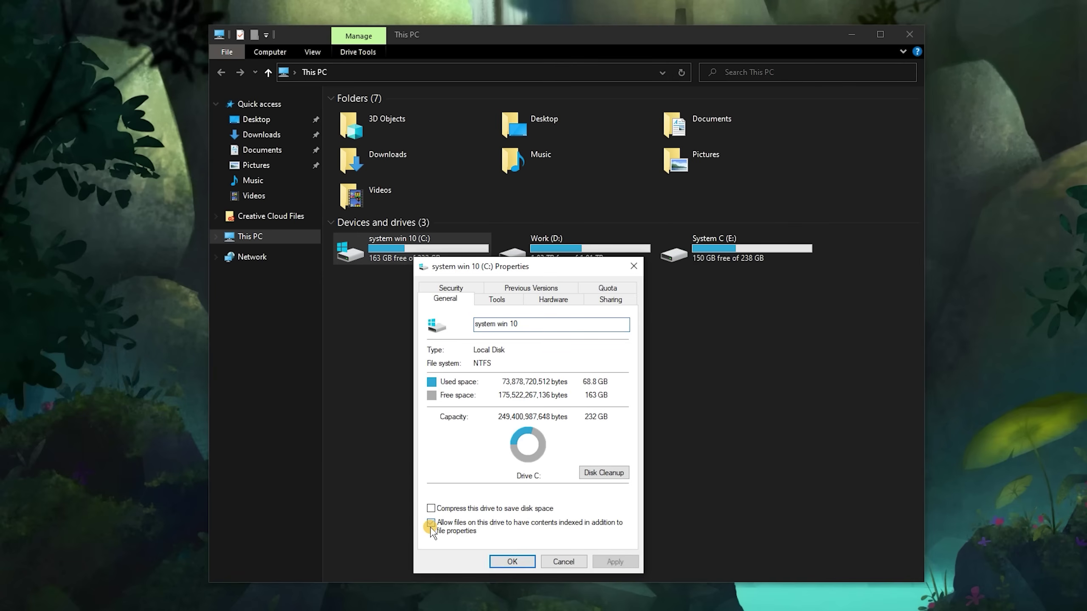
pyautogui.click(610, 562)
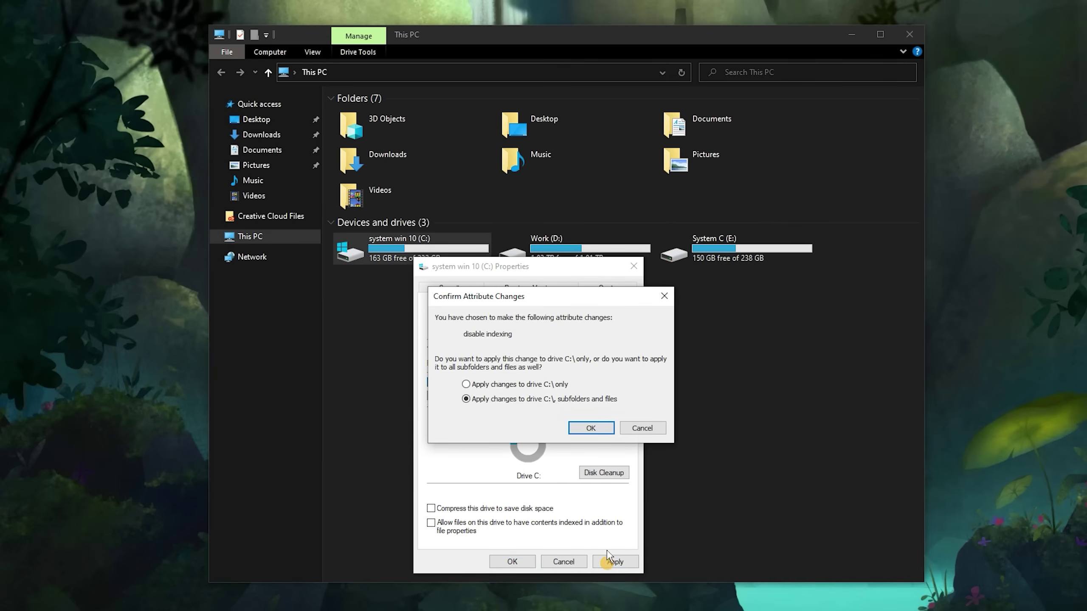
pyautogui.click(593, 427)
pyautogui.click(560, 340)
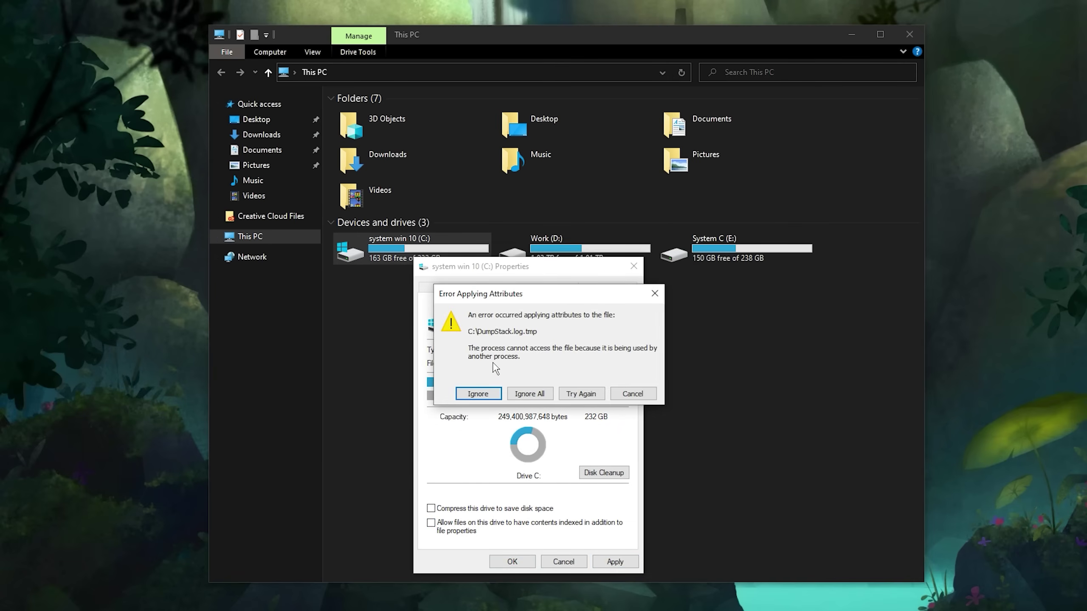
pyautogui.click(533, 396)
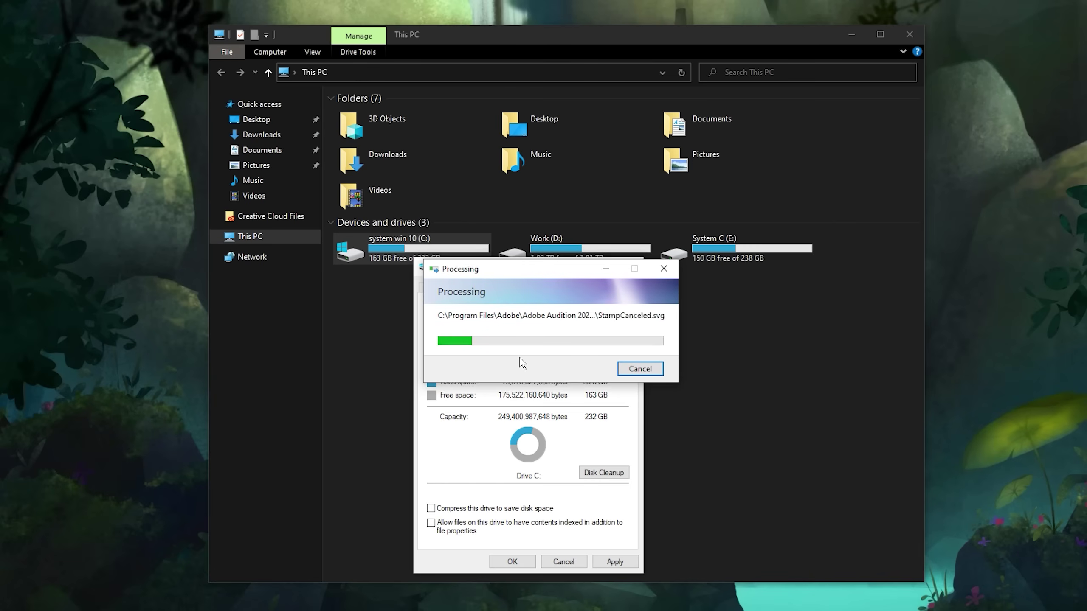
pyautogui.click(850, 35)
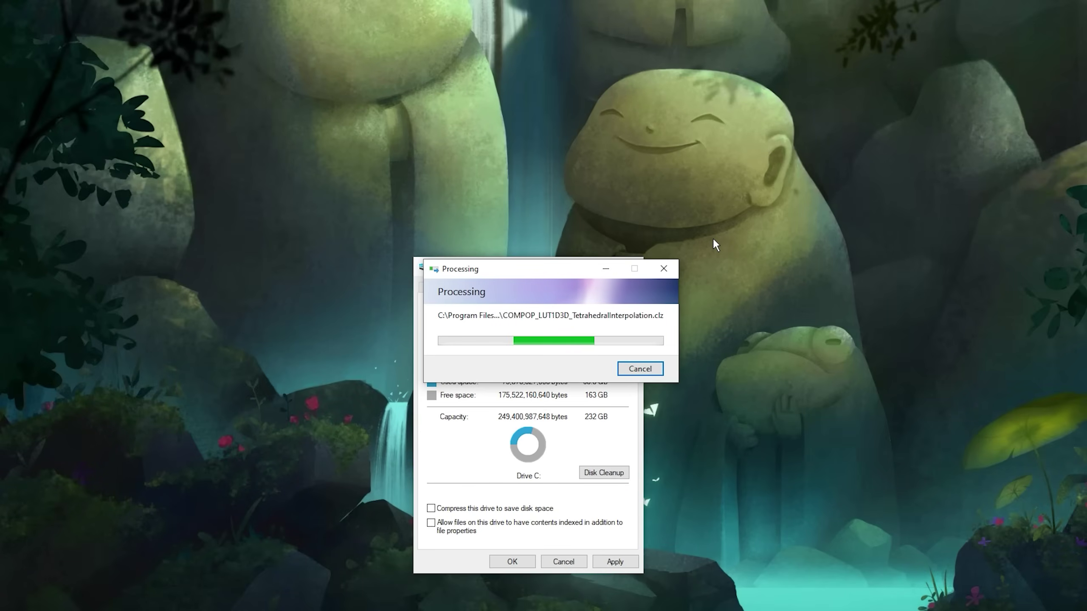
# Step: Open Task Manager in detailed view and disable CCXProcess and Creative Cloud Desktop at startup
pyautogui.hotkey('ctrl', 'shift', 'Escape')
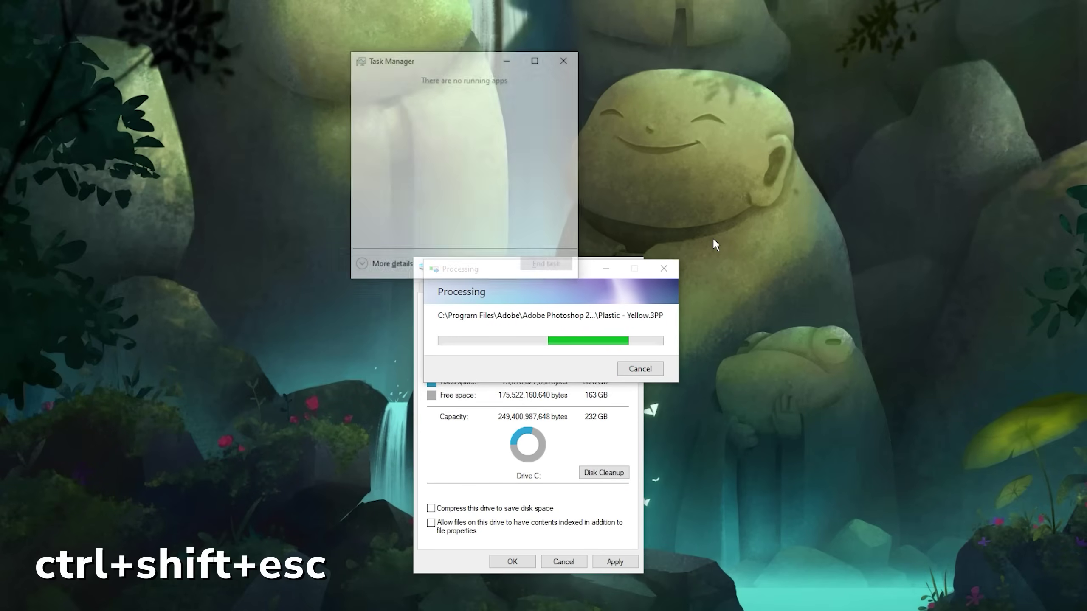
pyautogui.click(379, 266)
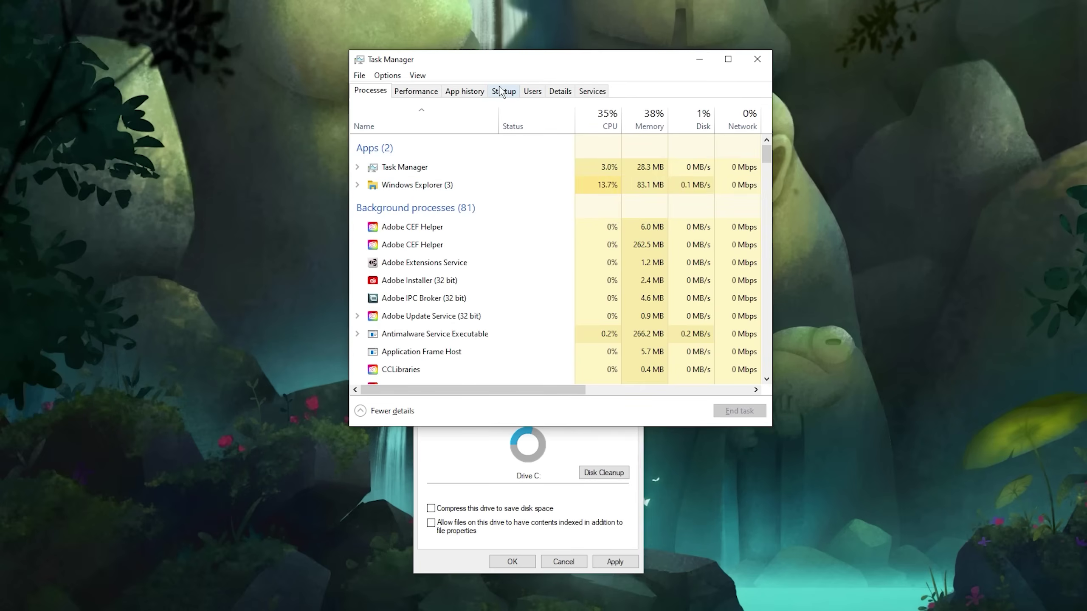
pyautogui.click(504, 91)
pyautogui.scroll(-1, 618, 177)
pyautogui.rightClick(618, 174)
pyautogui.rightClick(599, 180)
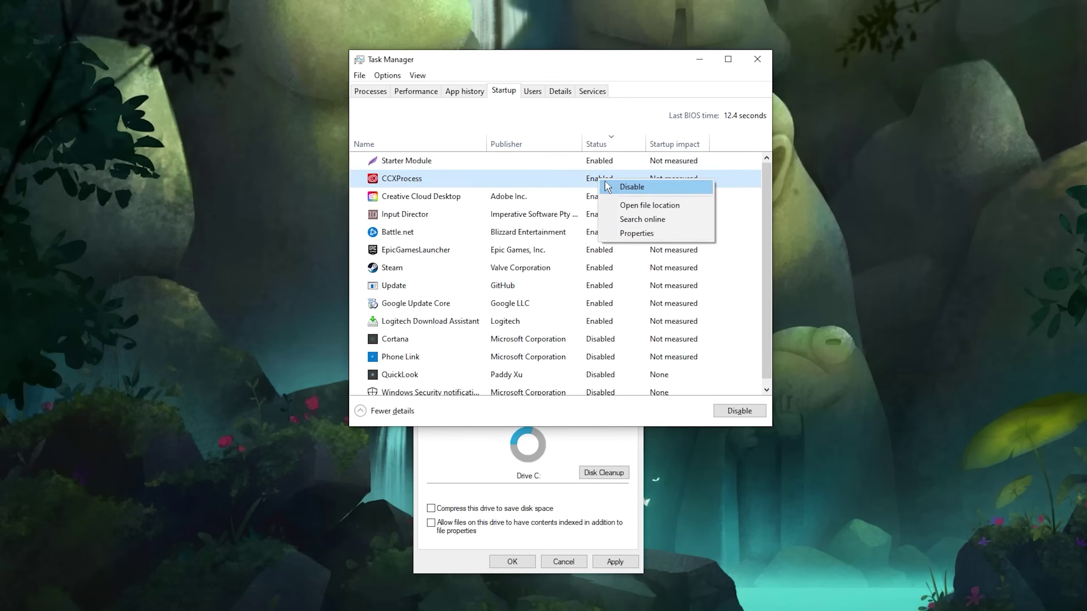
pyautogui.click(608, 187)
pyautogui.rightClick(590, 184)
pyautogui.click(595, 187)
# Step: Disable the startup entries for Battle.net, EpicGamesLauncher and Steam
pyautogui.rightClick(578, 198)
pyautogui.click(584, 204)
pyautogui.rightClick(583, 198)
pyautogui.click(593, 202)
pyautogui.rightClick(589, 200)
pyautogui.click(599, 206)
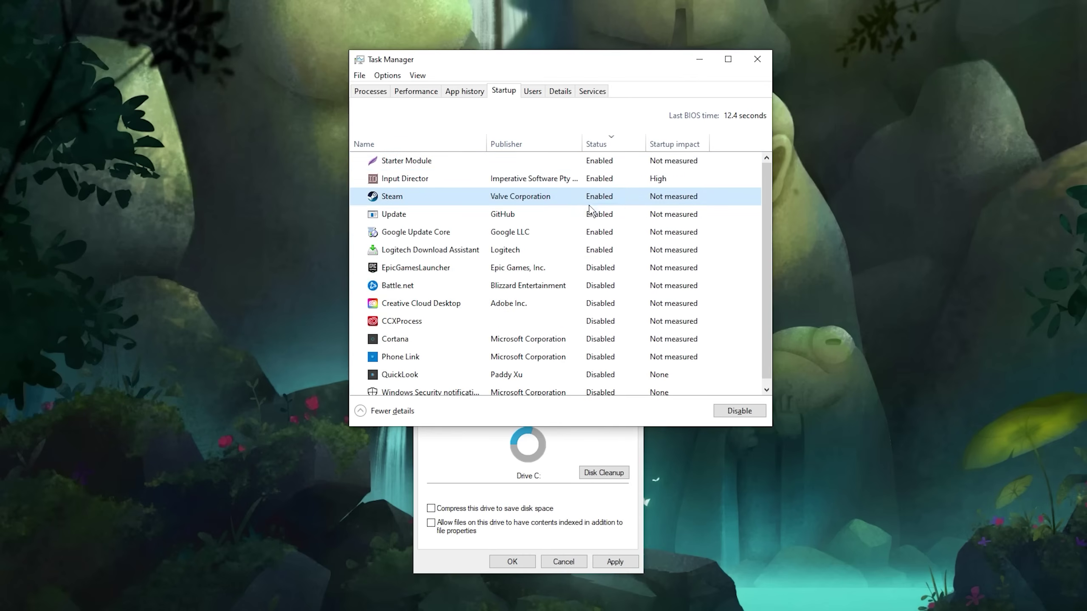
# Step: Disable Google Update Core and Logitech Download Assistant at startup, and close Task Manager
pyautogui.rightClick(586, 212)
pyautogui.click(597, 217)
pyautogui.rightClick(576, 216)
pyautogui.click(599, 223)
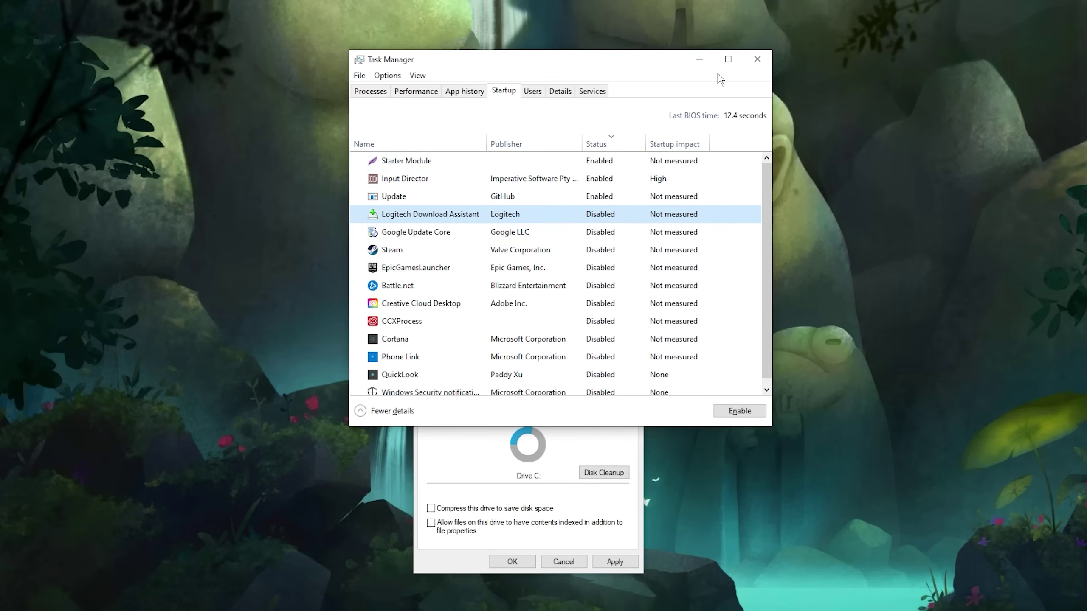
pyautogui.click(757, 59)
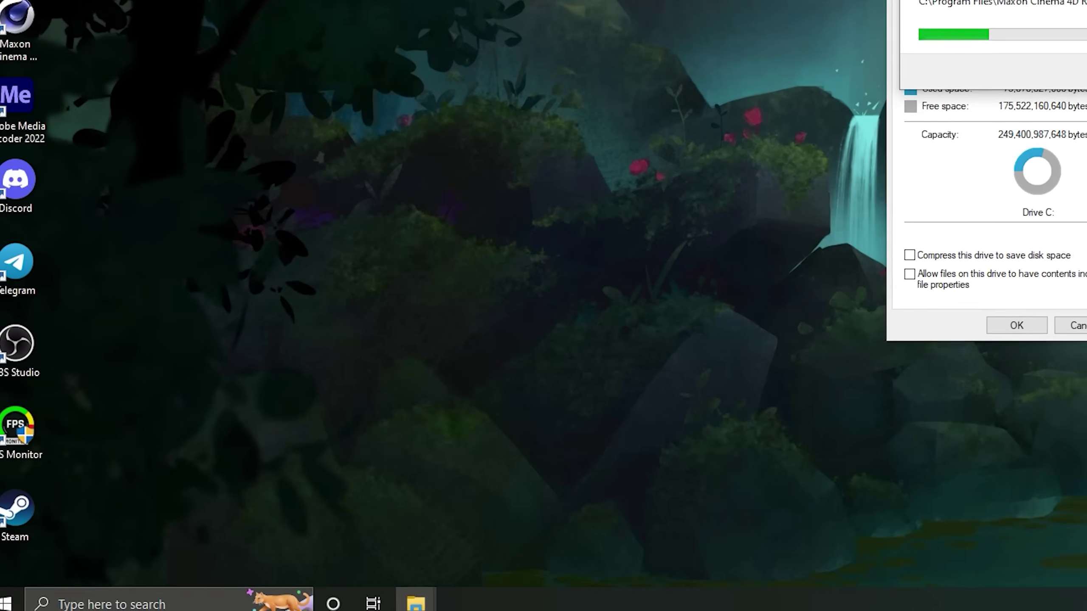
# Step: Open the Local Group Policy Editor by running gpedit.msc
pyautogui.press('super+r')
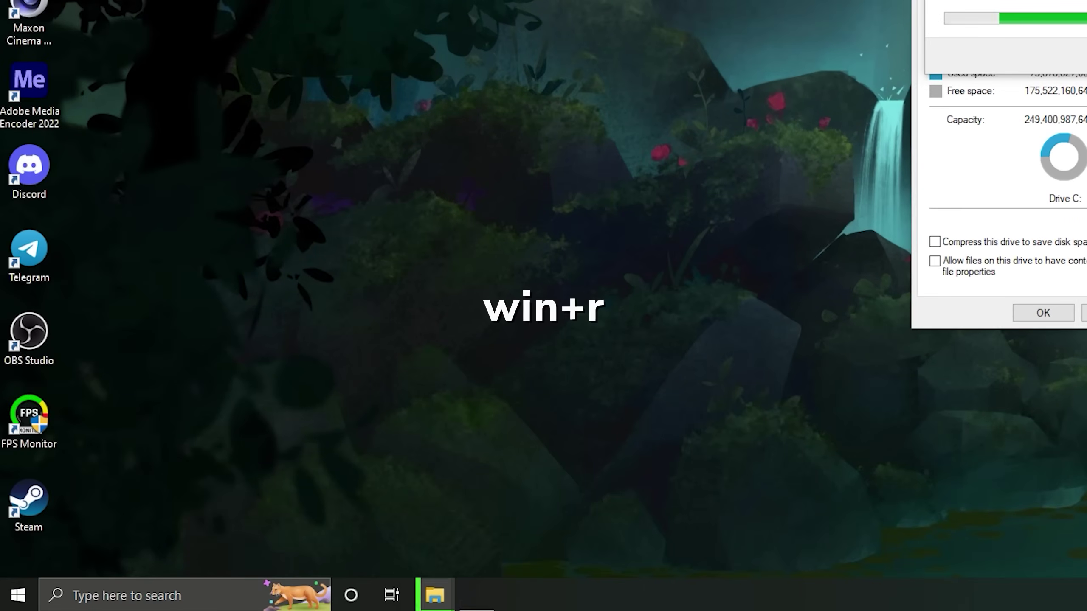
pyautogui.write('gpe')
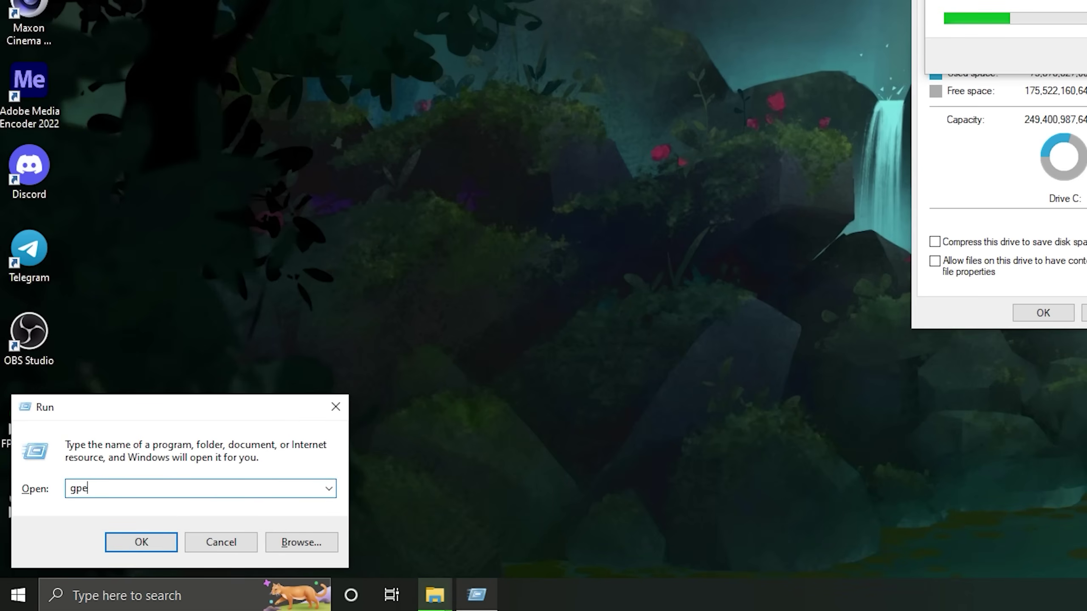
pyautogui.write('dit.msc')
pyautogui.press('Return')
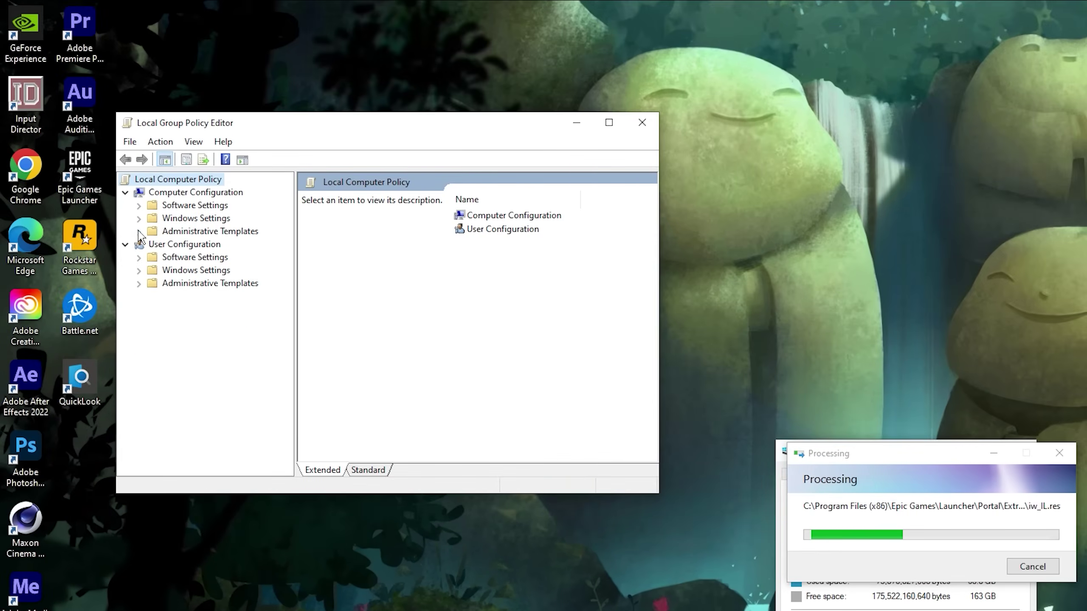
# Step: Show the QoS Packet Scheduler policies in the Network administrative templates of the computer configuration
pyautogui.click(139, 232)
pyautogui.click(152, 257)
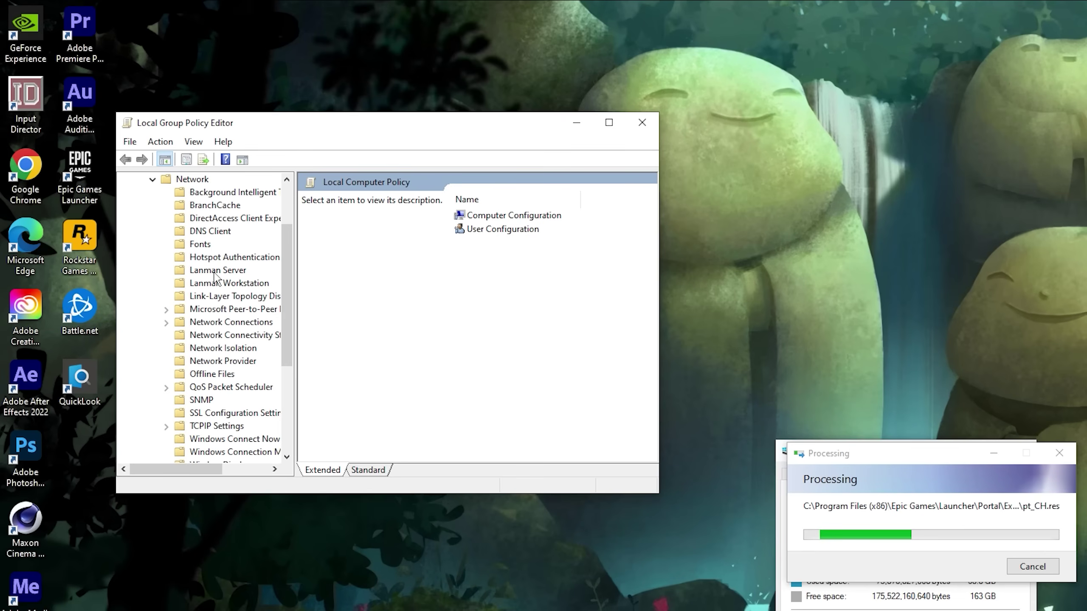
pyautogui.scroll(-1, 259, 296)
pyautogui.click(231, 348)
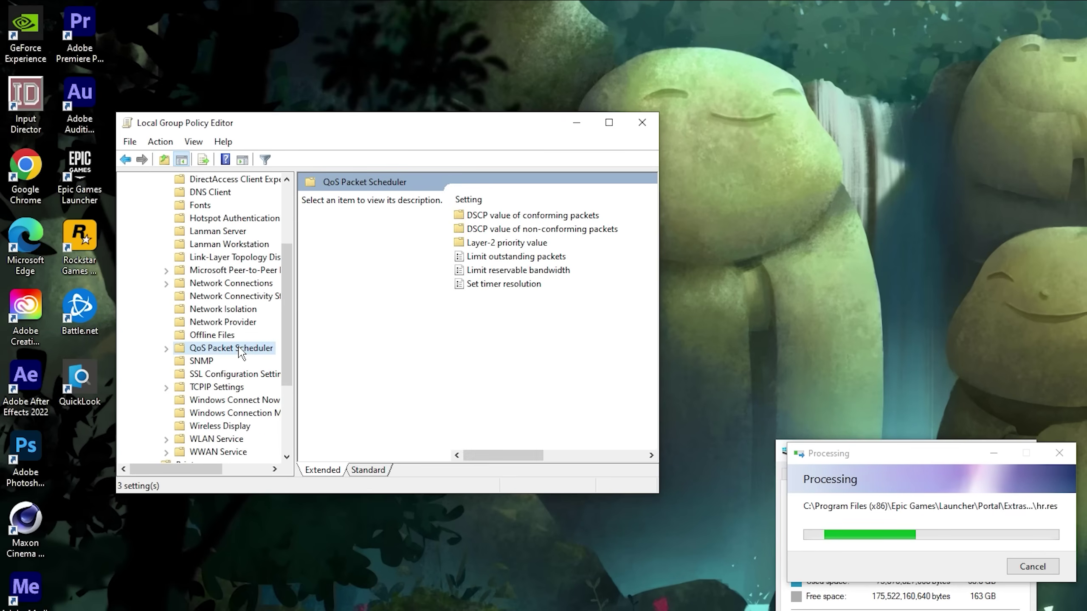
# Step: Enable the Limit reservable bandwidth policy with a bandwidth limit of 0 percent and apply it
pyautogui.doubleClick(515, 270)
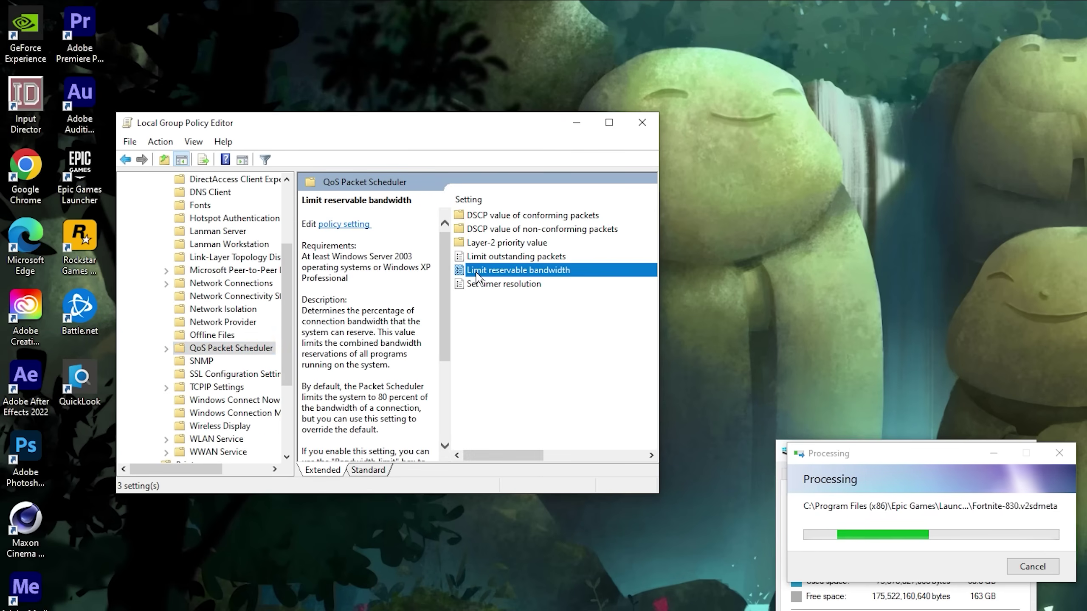
pyautogui.click(91, 150)
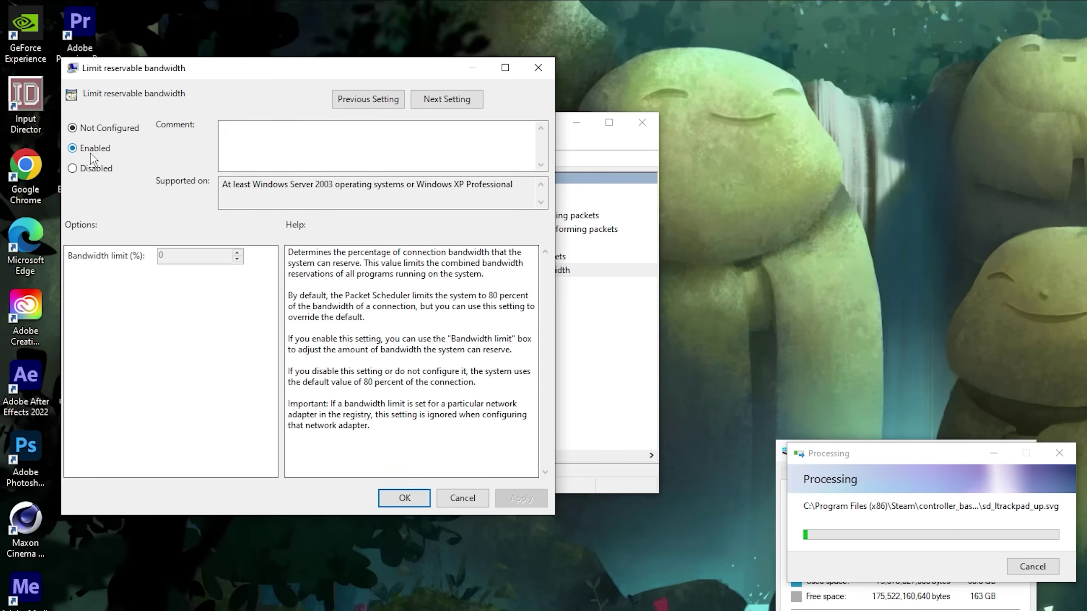
pyautogui.doubleClick(171, 256)
pyautogui.press('BackSpace')
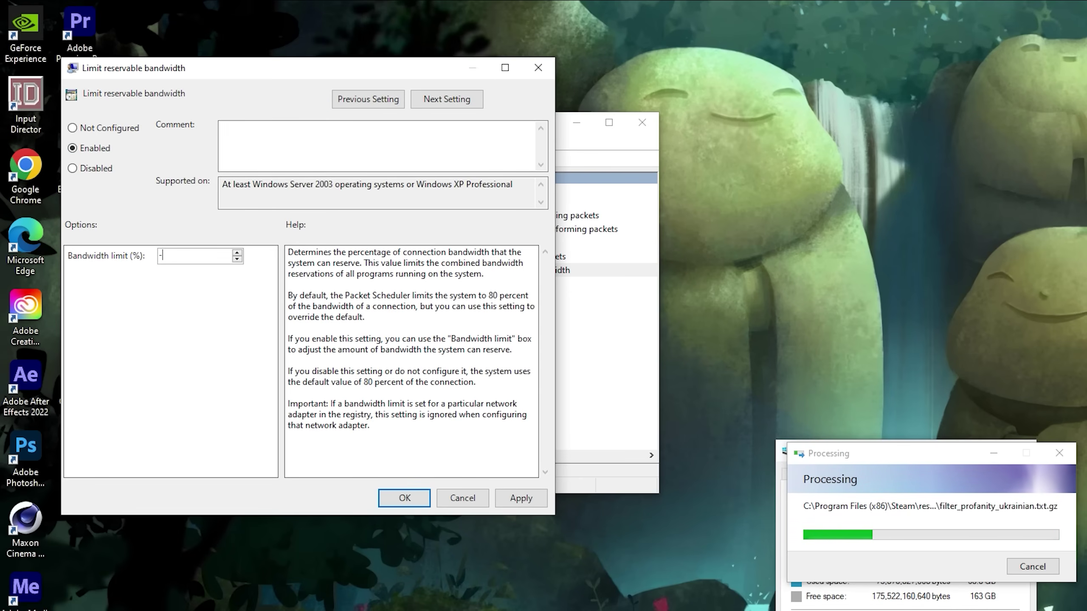
pyautogui.write('0')
pyautogui.click(520, 498)
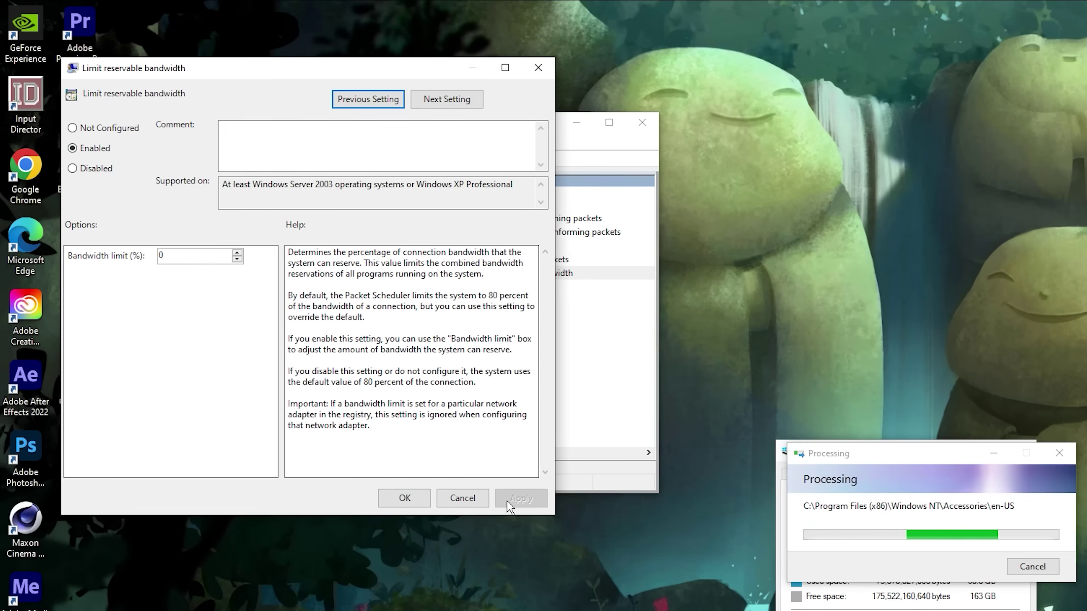
pyautogui.click(405, 497)
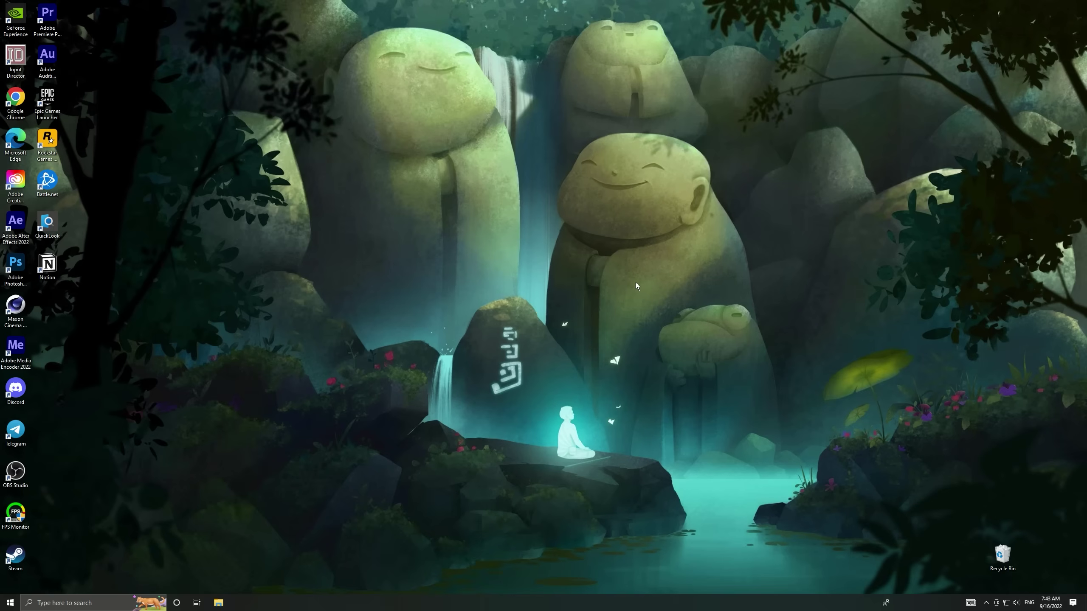
# Step: Delete all the application shortcuts grouped along the desktop's edge, keeping the Recycle Bin
pyautogui.moveTo(100, 8); pyautogui.dragTo(0, 572)
pyautogui.click(167, 448)
pyautogui.press('Delete')
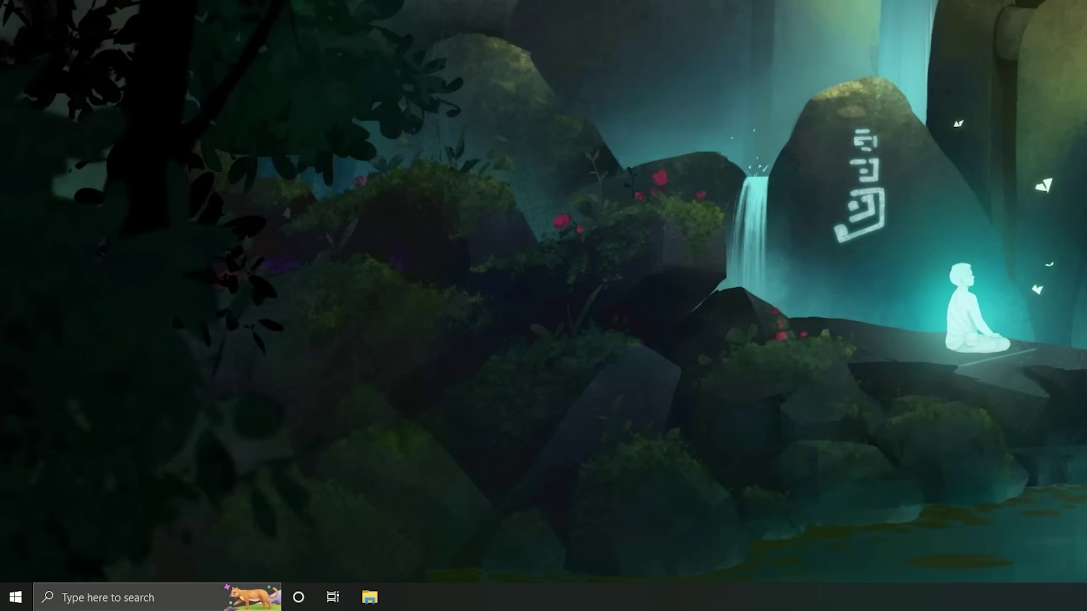
# Step: Unpin Microsoft Edge, Photos, Disney+, Phone Link, Play and the Office apps folder from Start, and place the Microsoft Store tile beside Office
pyautogui.press('super')
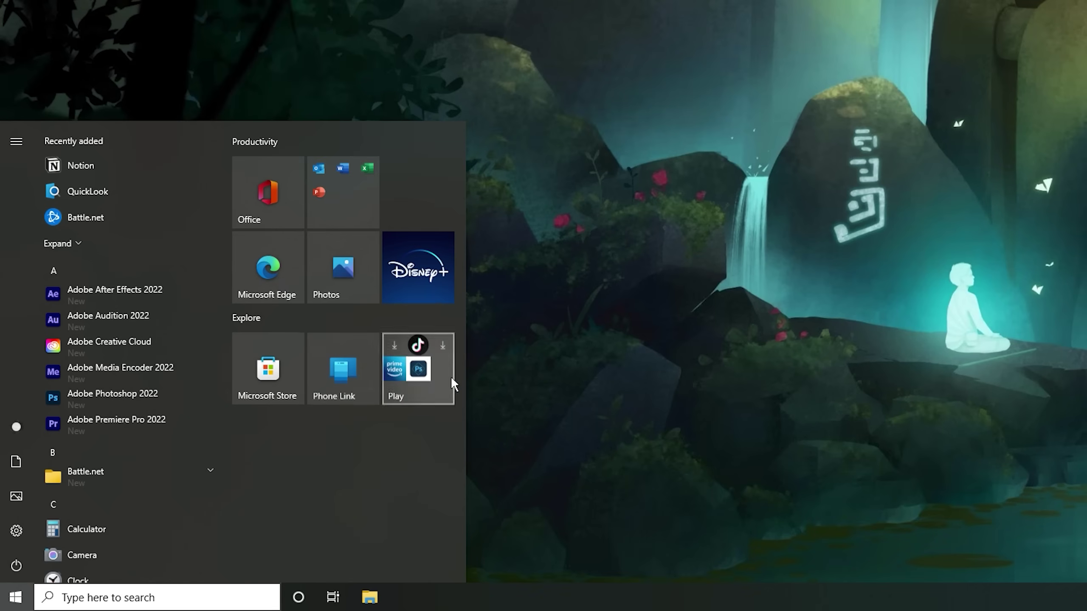
pyautogui.rightClick(272, 283)
pyautogui.click(306, 377)
pyautogui.rightClick(340, 274)
pyautogui.click(358, 285)
pyautogui.rightClick(404, 219)
pyautogui.click(455, 235)
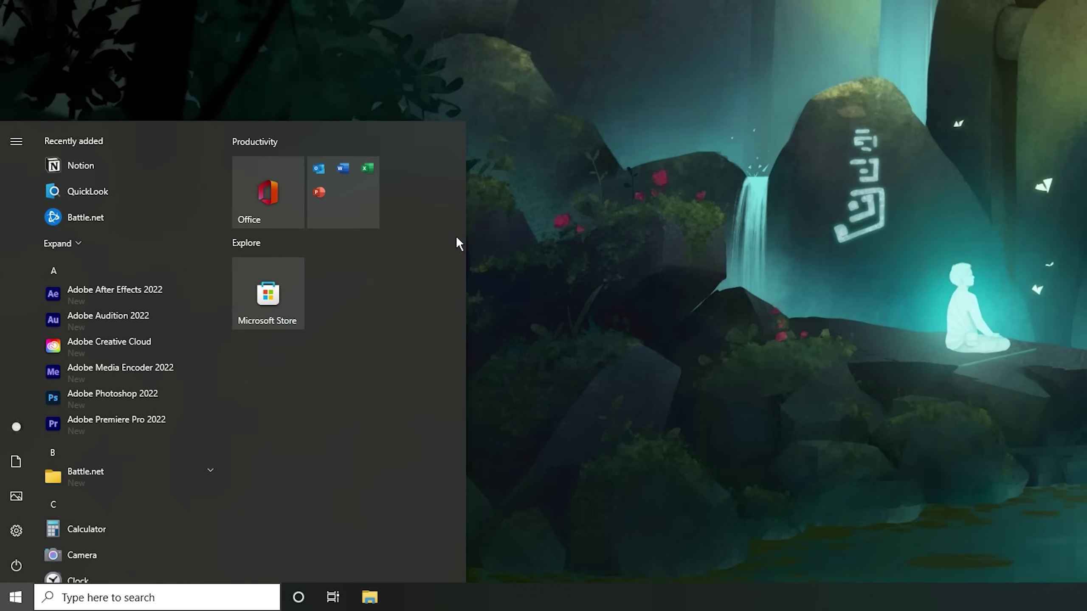
pyautogui.rightClick(337, 209)
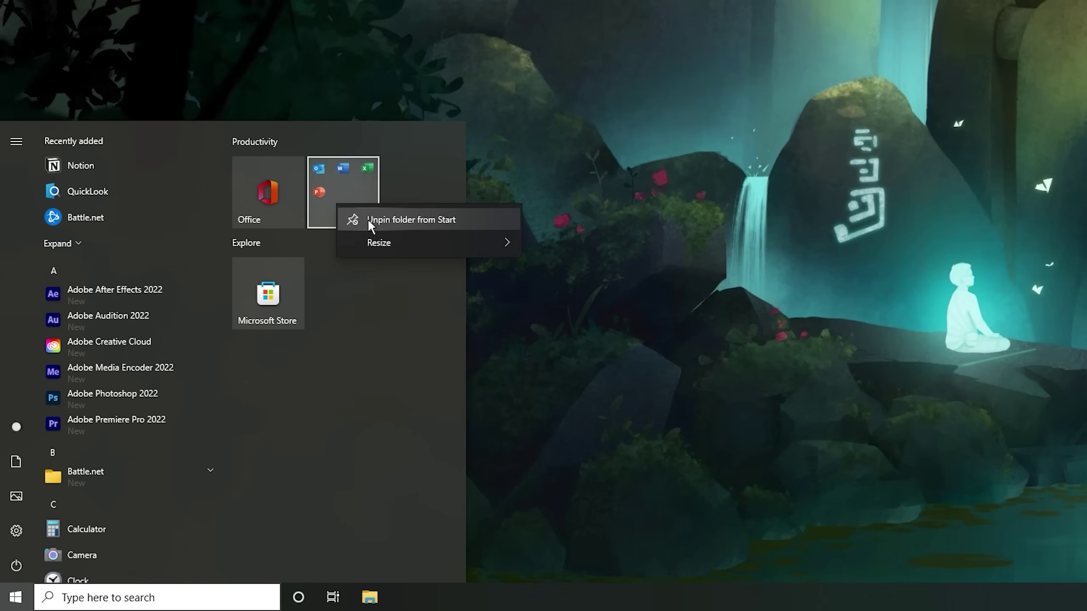
pyautogui.click(369, 220)
pyautogui.moveTo(272, 305); pyautogui.dragTo(348, 202)
# Step: Pin Adobe After Effects, Audition, Creative Cloud, Media Encoder and Photoshop to Start
pyautogui.scroll(-1, 165, 243)
pyautogui.rightClick(82, 251)
pyautogui.click(107, 261)
pyautogui.rightClick(84, 302)
pyautogui.click(111, 312)
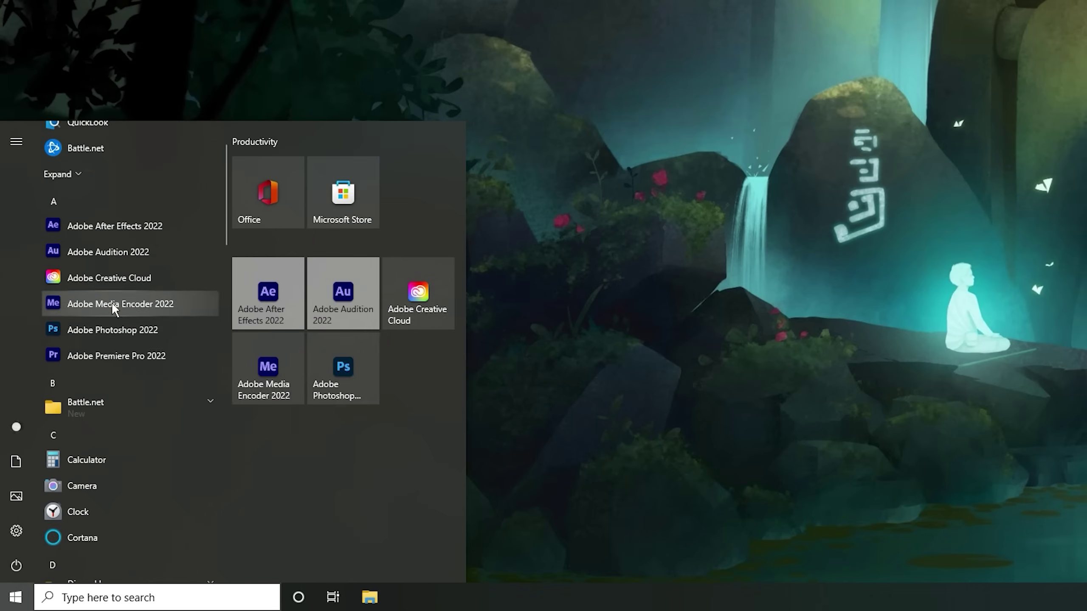
# Step: Pin Adobe Premiere Pro, Battle.net, Calculator, Discord, Epic Games Launcher, FPS Monitor, Google Chrome, Input Director and Lightshot to Start
pyautogui.scroll(-4, 98, 269)
pyautogui.click(98, 268)
pyautogui.rightClick(99, 286)
pyautogui.click(128, 299)
pyautogui.scroll(-3, 101, 300)
pyautogui.rightClick(104, 322)
pyautogui.click(132, 475)
pyautogui.click(109, 257)
pyautogui.click(98, 329)
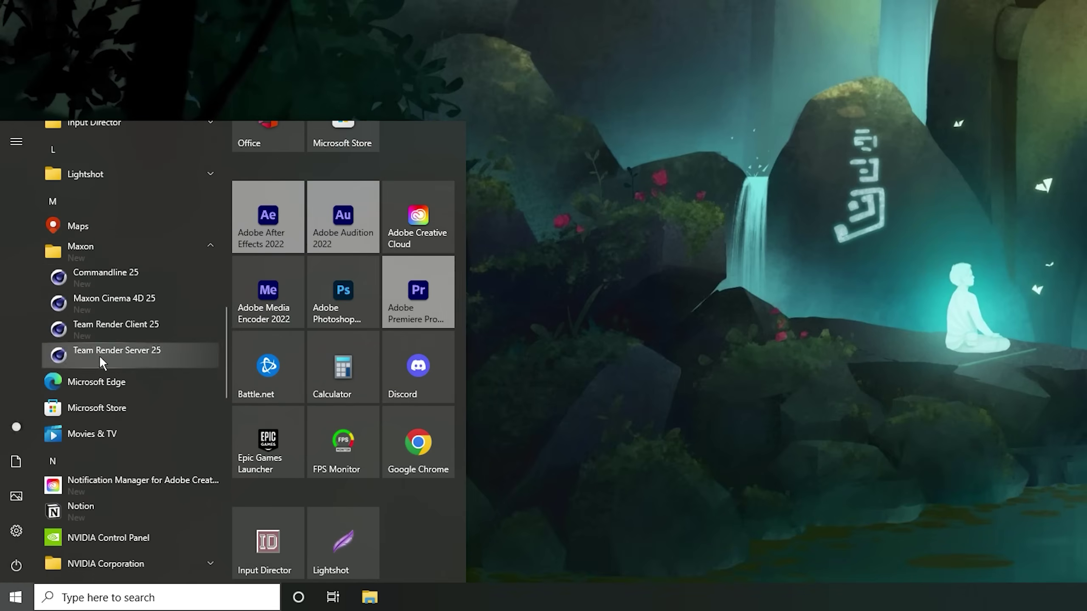
# Step: Pin Maxon Cinema 4D 25, Notion, GeForce Experience and OBS Studio (64bit) to Start
pyautogui.rightClick(110, 235)
pyautogui.click(140, 249)
pyautogui.scroll(-2, 100, 290)
pyautogui.click(107, 323)
pyautogui.click(115, 330)
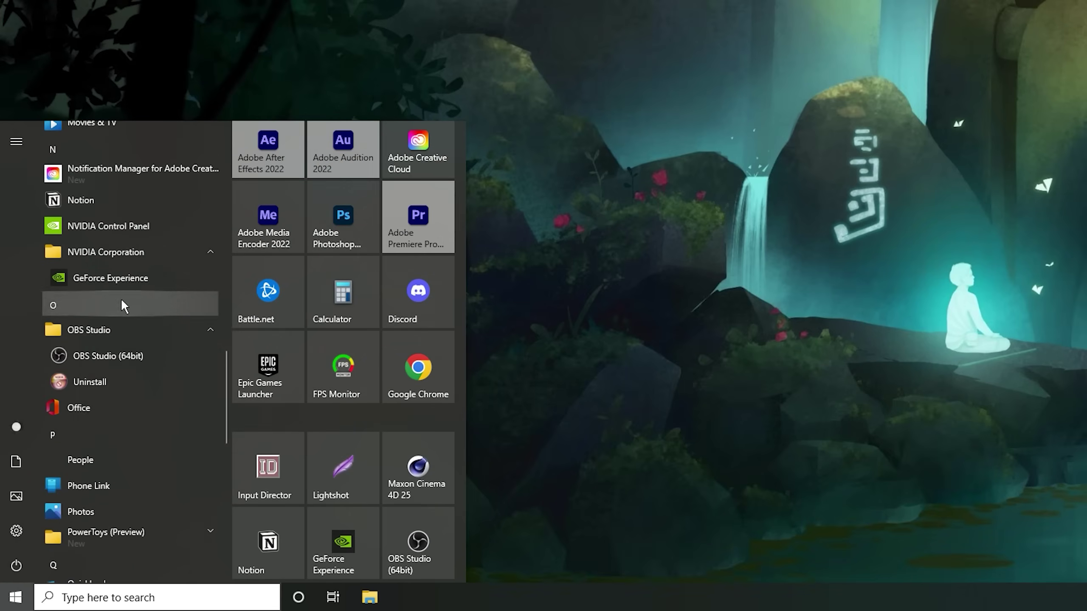
pyautogui.scroll(-3, 121, 298)
# Step: Pin PowerToys (Preview), QuickLook, Rockstar Games Launcher, Steam, Telegram and Weather to Start
pyautogui.click(109, 261)
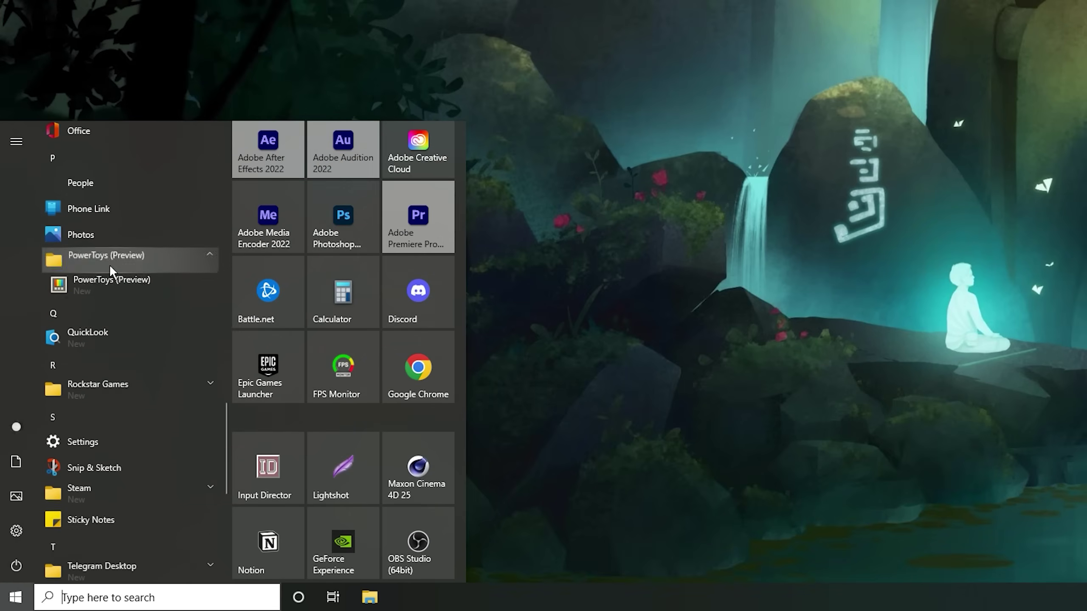
pyautogui.scroll(-1, 105, 278)
pyautogui.click(100, 321)
pyautogui.rightClick(100, 347)
pyautogui.click(119, 359)
pyautogui.scroll(-2, 99, 300)
pyautogui.click(98, 312)
pyautogui.scroll(-3, 98, 281)
pyautogui.click(103, 300)
pyautogui.rightClick(99, 321)
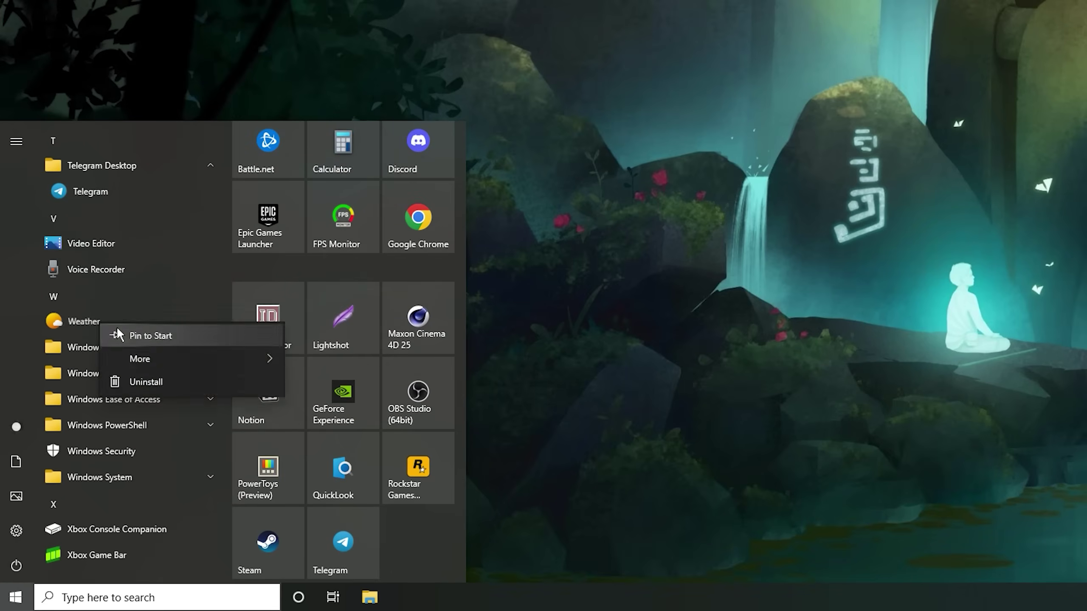
pyautogui.click(116, 329)
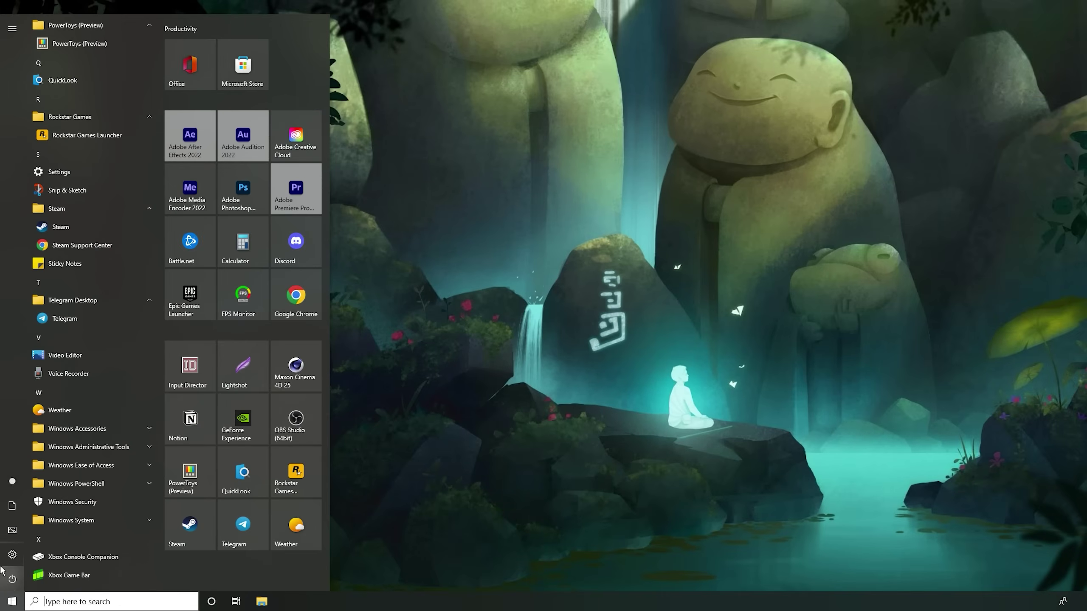
# Step: Turn on Show more tiles on Start in the Personalization settings
pyautogui.click(10, 556)
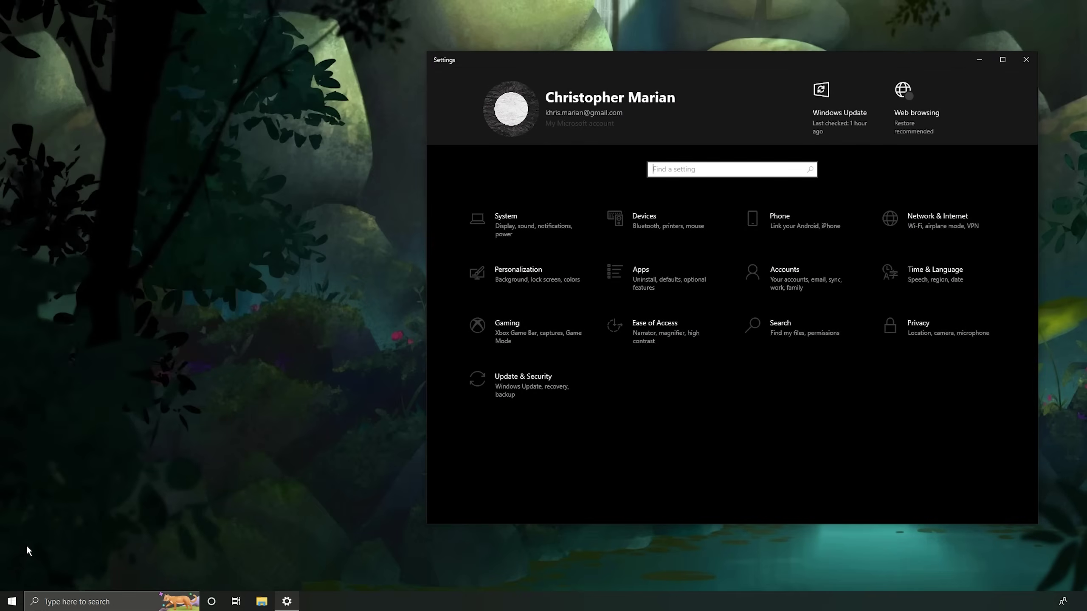
pyautogui.click(496, 285)
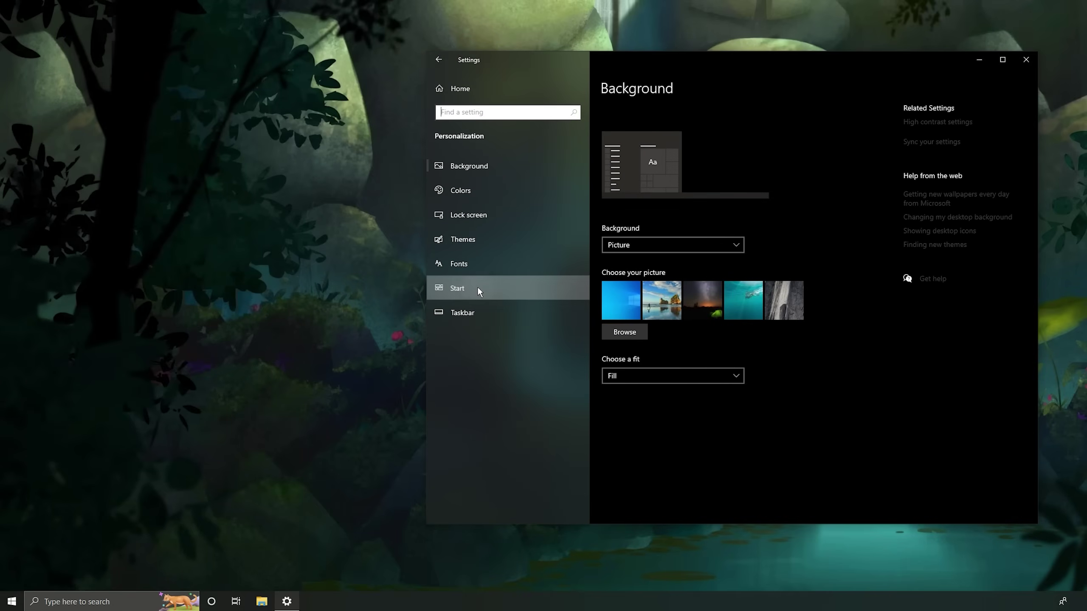
pyautogui.click(481, 288)
pyautogui.click(612, 126)
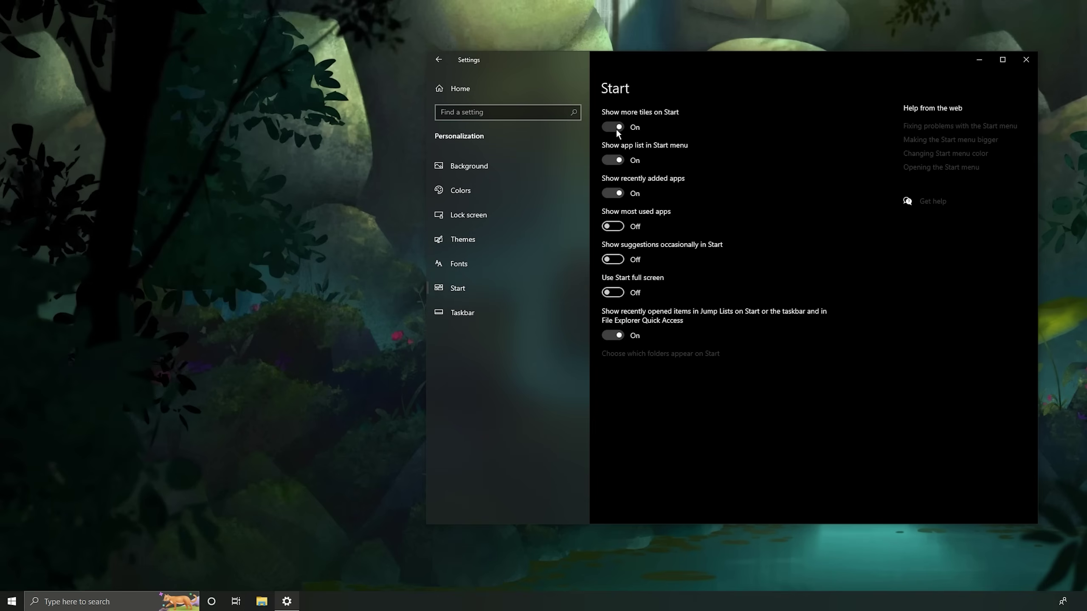
# Step: Move the Adobe Premiere Pro tile in Start to the fourth column, beside Adobe Creative Cloud
pyautogui.press('super')
pyautogui.moveTo(296, 188); pyautogui.dragTo(348, 137)
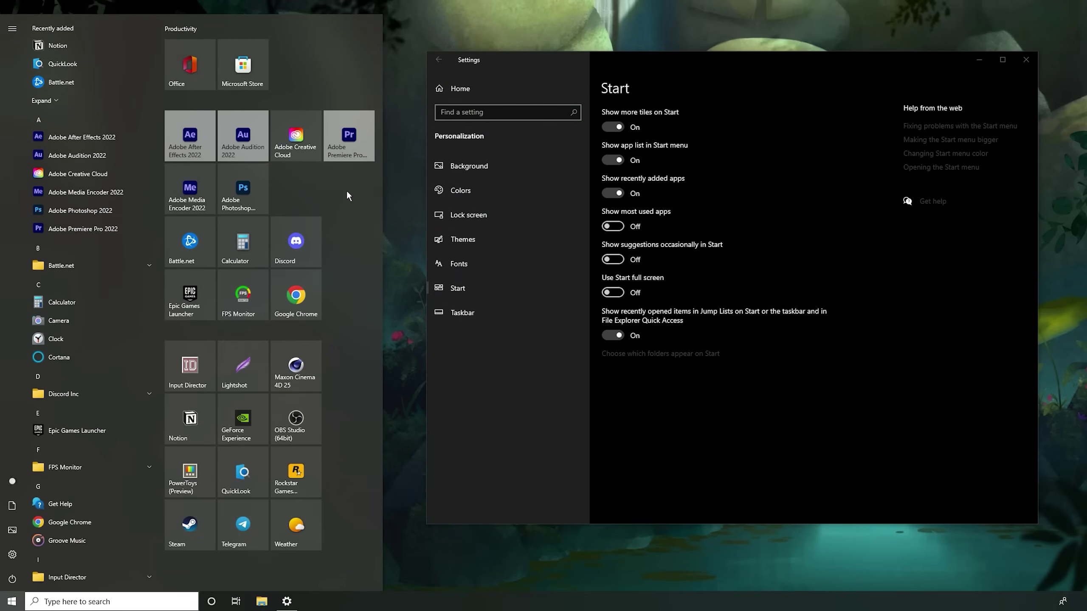
# Step: Turn off the app list in the Start menu, then check the separate all-apps and pinned-tiles views
pyautogui.click(623, 161)
pyautogui.press('super')
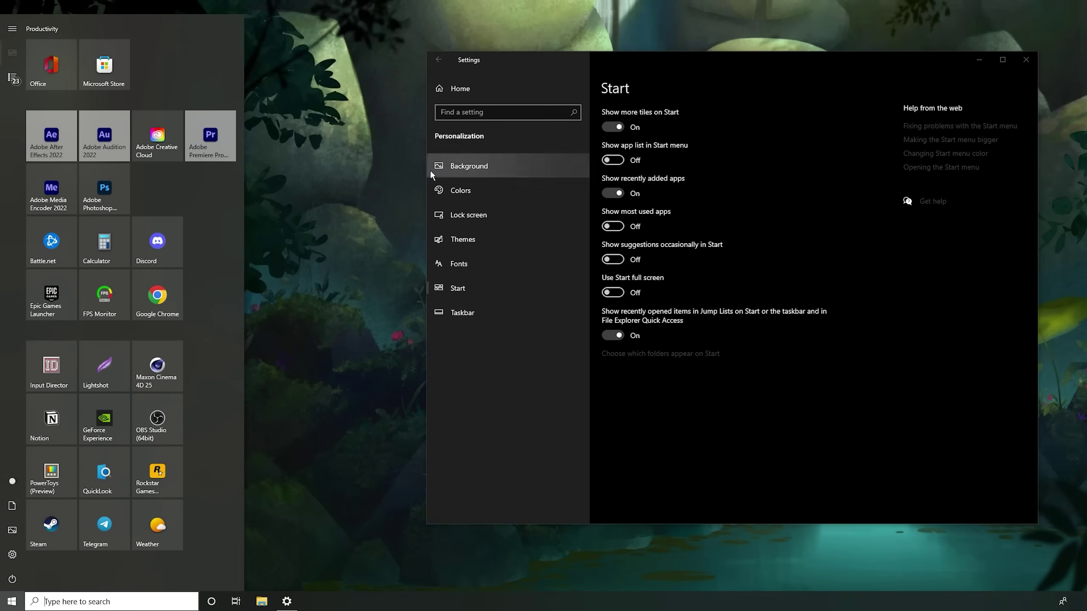
pyautogui.click(6, 76)
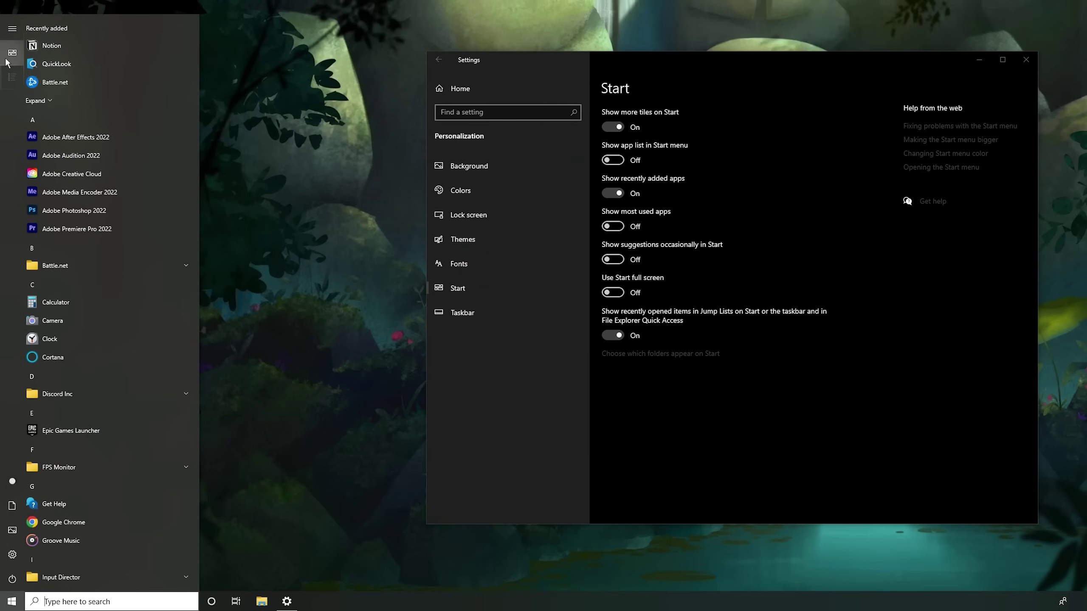
pyautogui.click(12, 52)
# Step: Try the Use Start full screen option and preview the full-screen Start
pyautogui.click(621, 291)
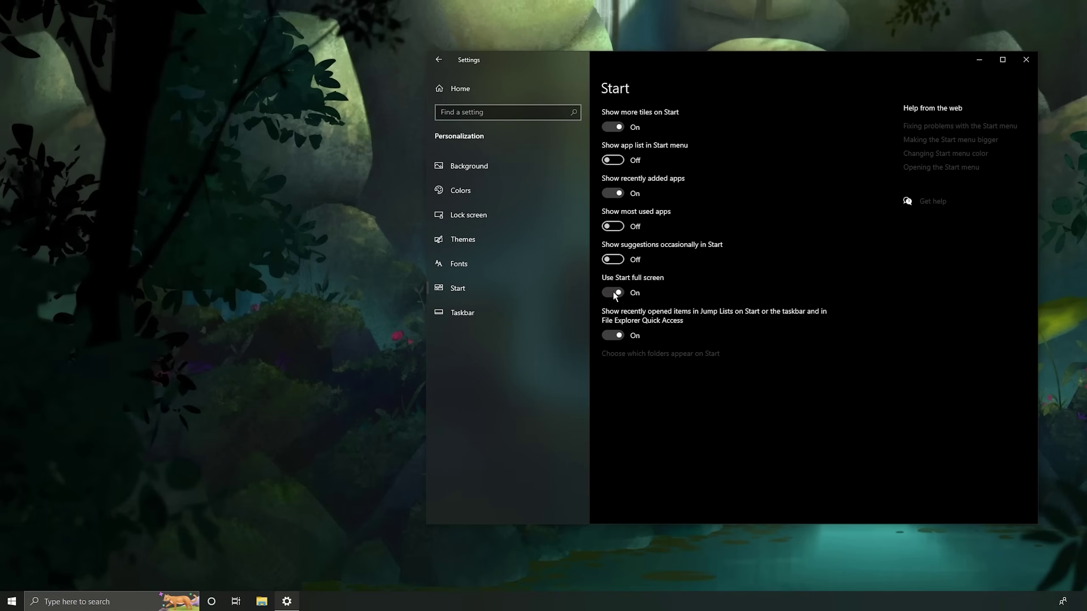
pyautogui.press('super')
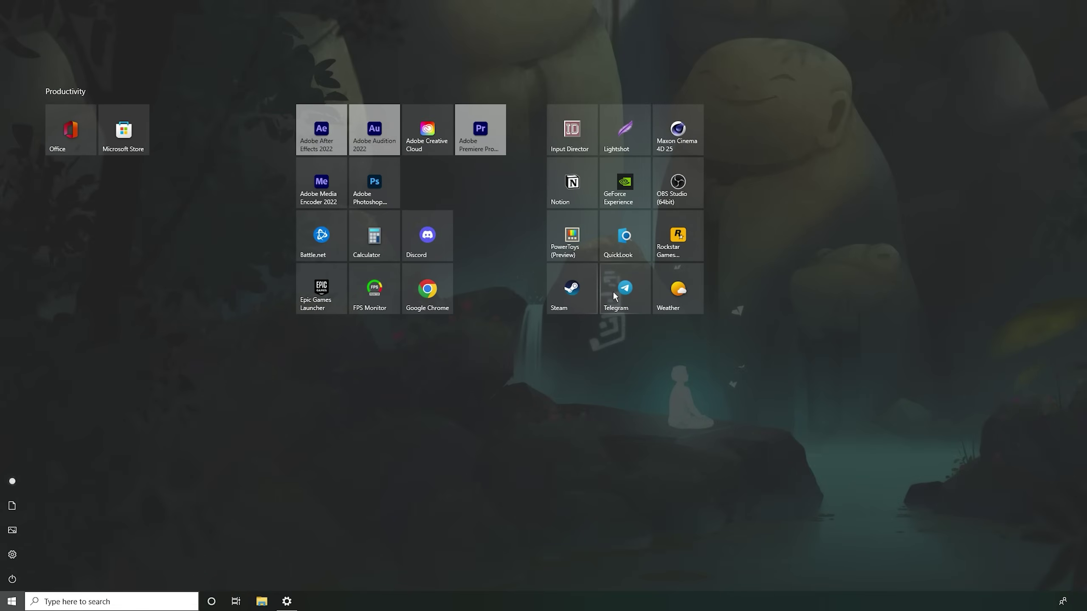
pyautogui.press('super')
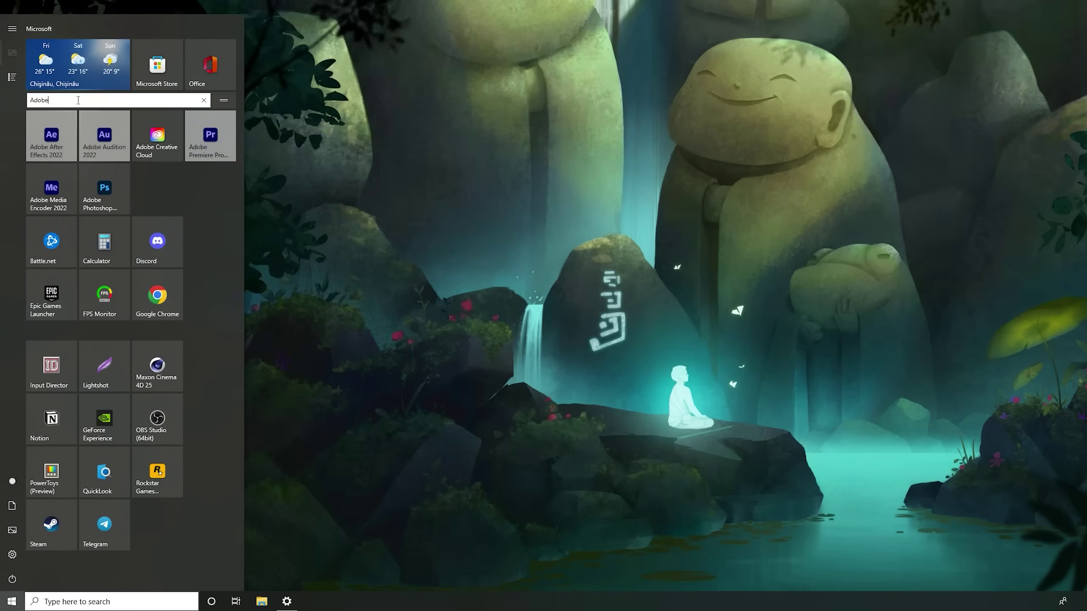
# Step: Resize the Microsoft Store tile to small and name the Adobe tile group Productivity
pyautogui.rightClick(158, 45)
pyautogui.click(191, 17)
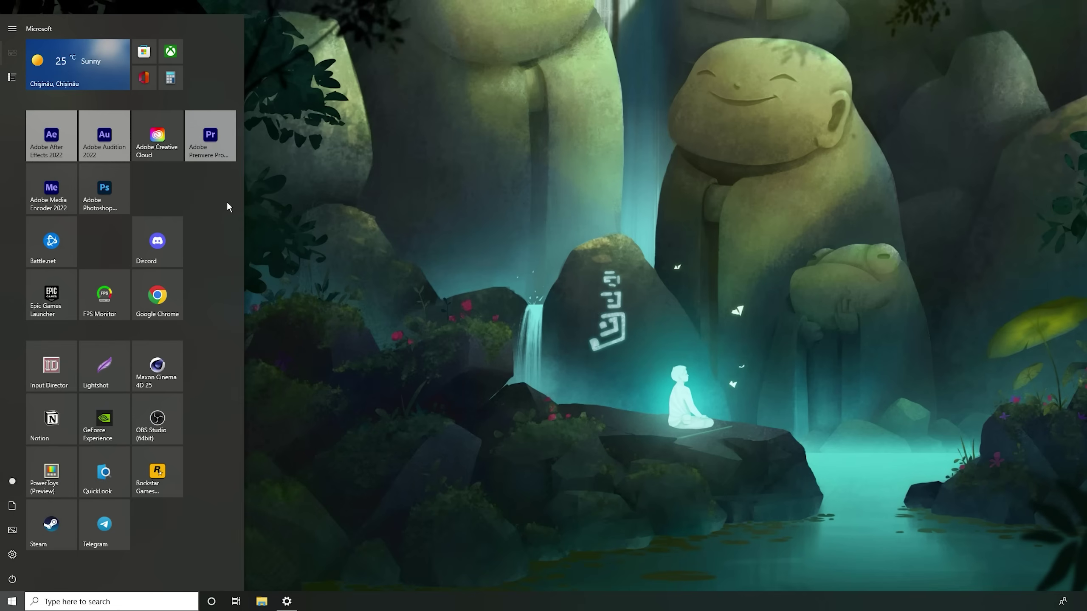
pyautogui.click(56, 101)
pyautogui.write('A')
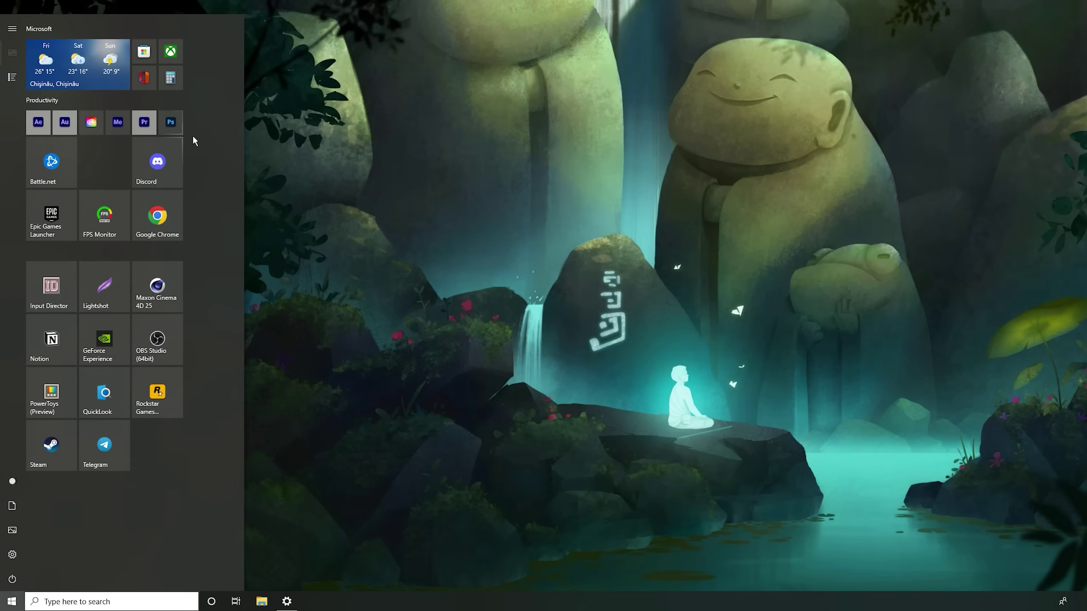
# Step: Resize the Rockstar Games Launcher tile in the Start menu
pyautogui.rightClick(156, 388)
pyautogui.moveTo(254, 413)
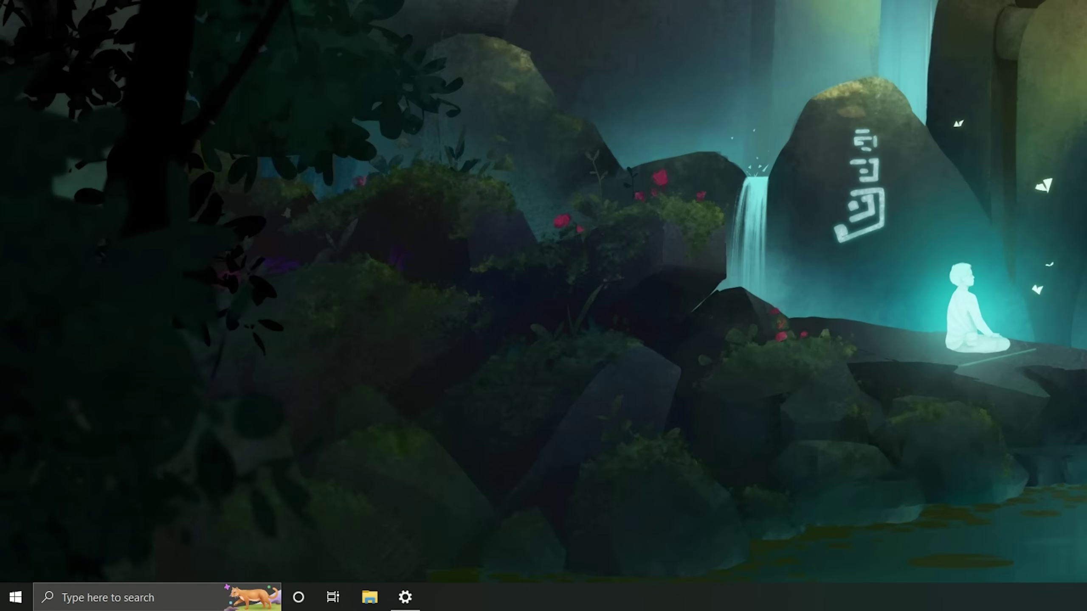
pyautogui.click(119, 439)
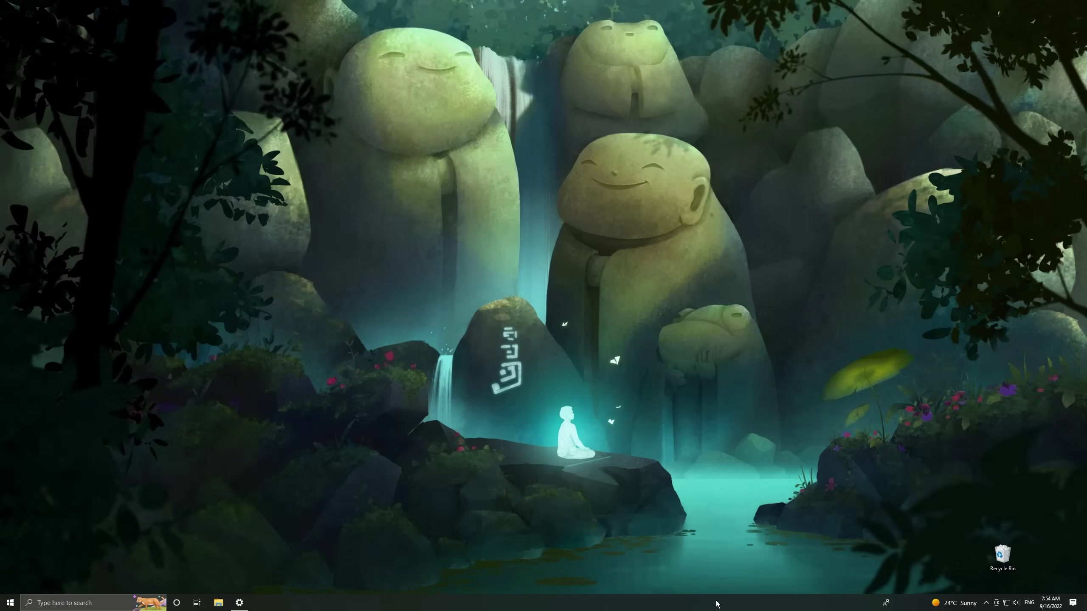
# Step: Close the Settings window from the taskbar and unpin File Explorer from it
pyautogui.rightClick(239, 603)
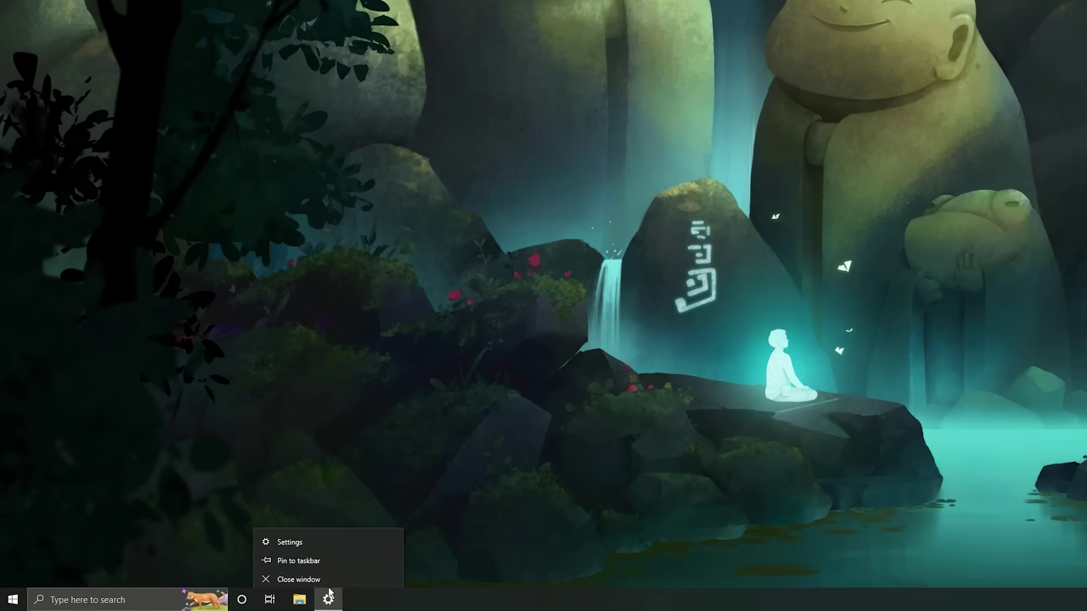
pyautogui.click(234, 587)
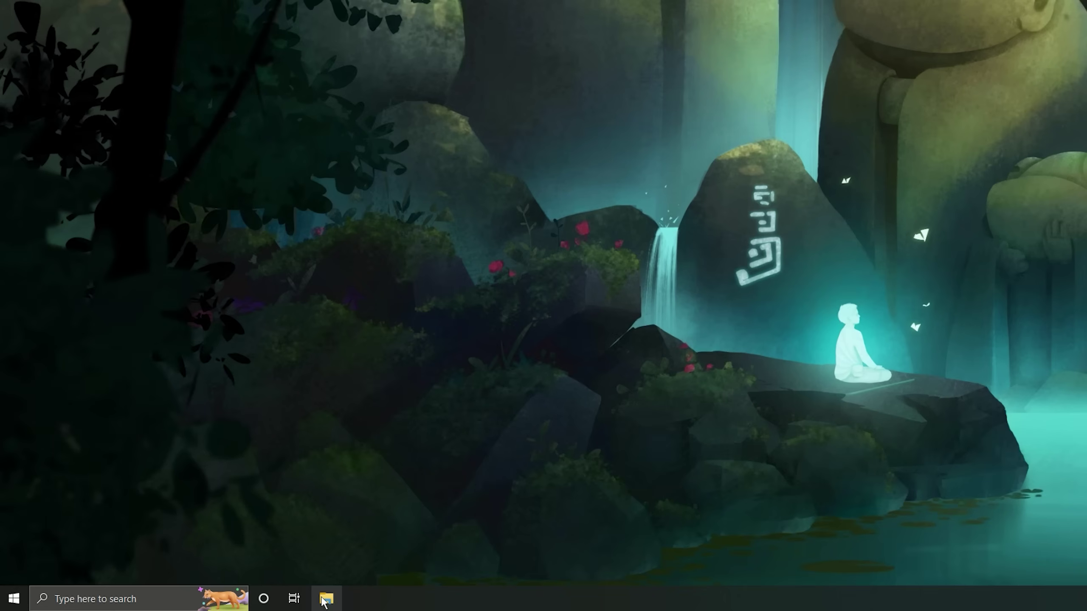
pyautogui.rightClick(326, 599)
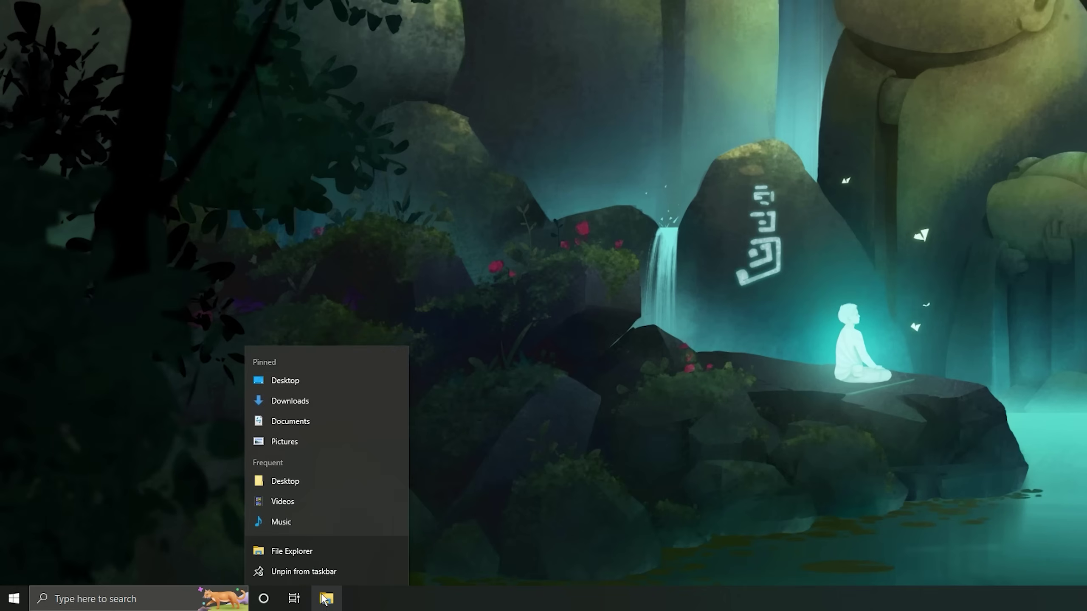
pyautogui.click(322, 572)
# Step: Remove the People button from the taskbar and turn off News and interests
pyautogui.rightClick(793, 598)
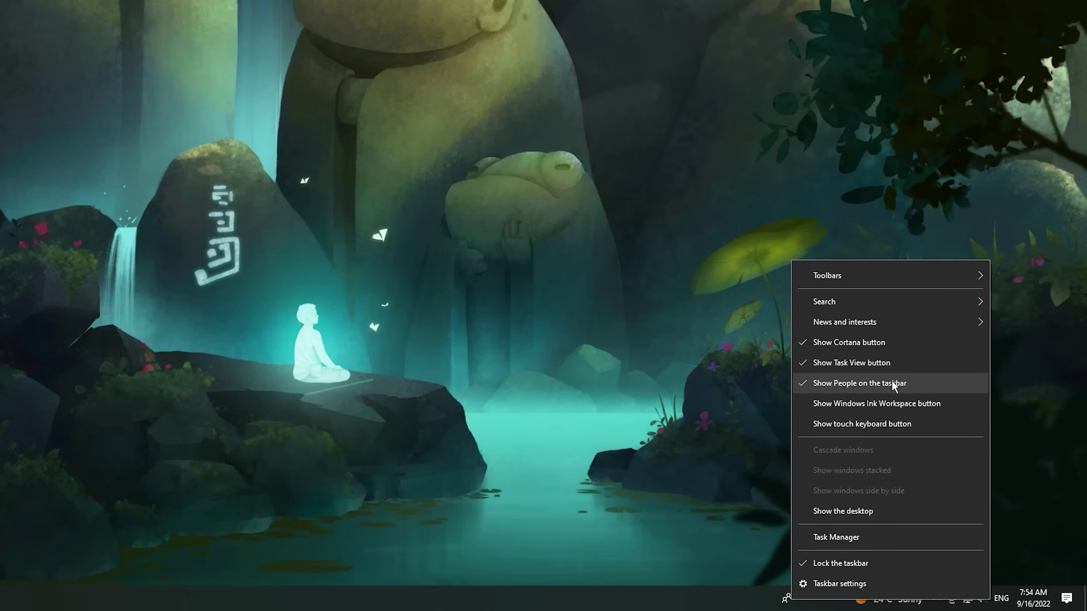
pyautogui.click(894, 385)
pyautogui.rightClick(889, 600)
pyautogui.moveTo(941, 328)
pyautogui.click(811, 372)
# Step: Hide the Cortana button on the taskbar and reduce the search box to a search icon
pyautogui.rightClick(260, 598)
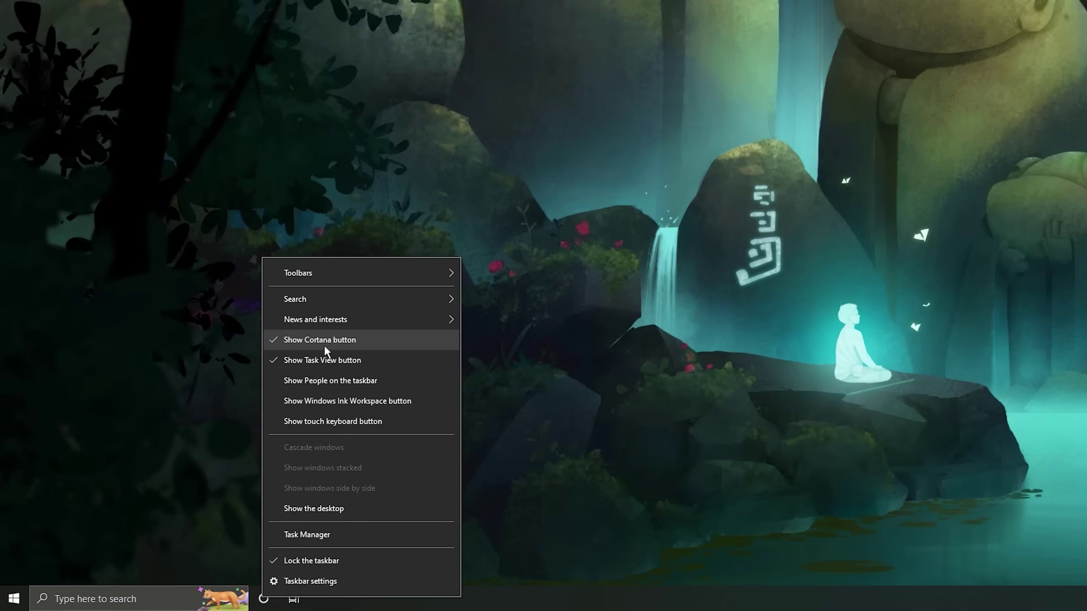
pyautogui.click(326, 349)
pyautogui.rightClick(306, 598)
pyautogui.moveTo(400, 296)
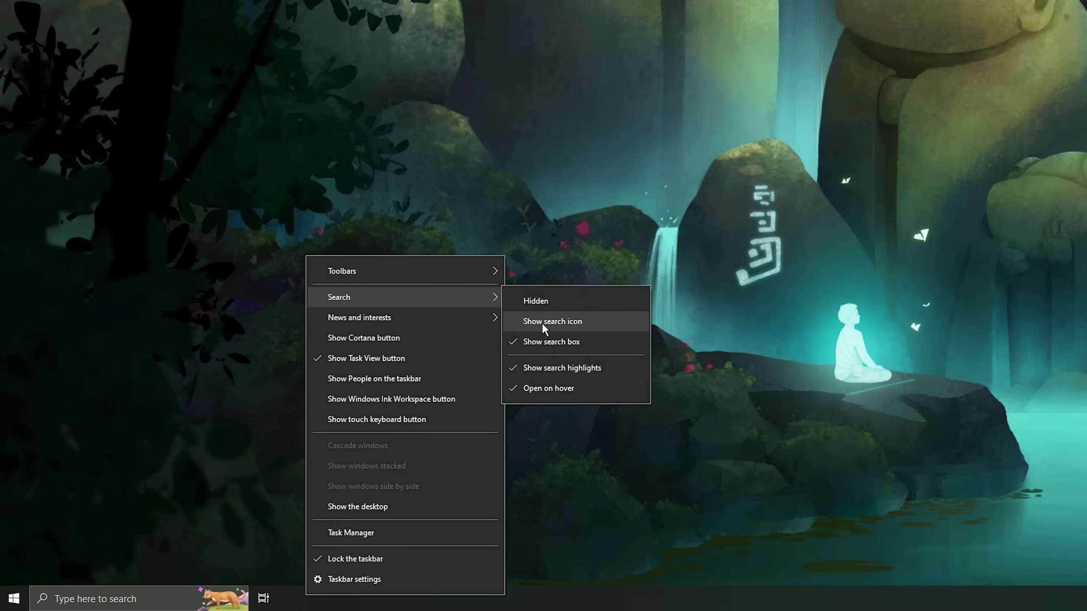
pyautogui.click(531, 322)
# Step: Set the taskbar search to Hidden and remove the Task View button
pyautogui.rightClick(114, 603)
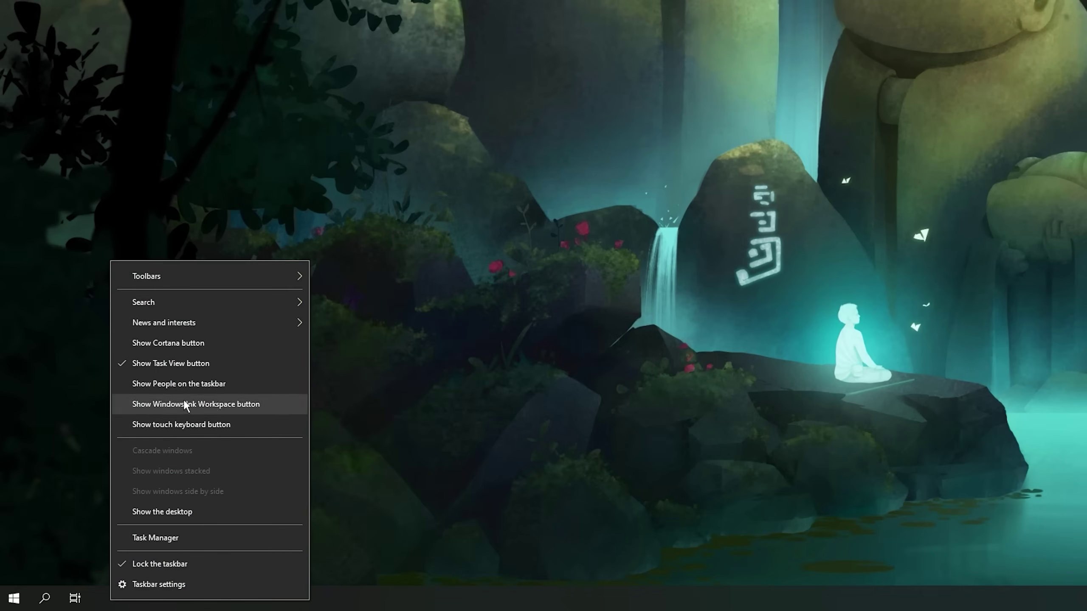
pyautogui.moveTo(216, 308)
pyautogui.click(327, 308)
pyautogui.rightClick(120, 599)
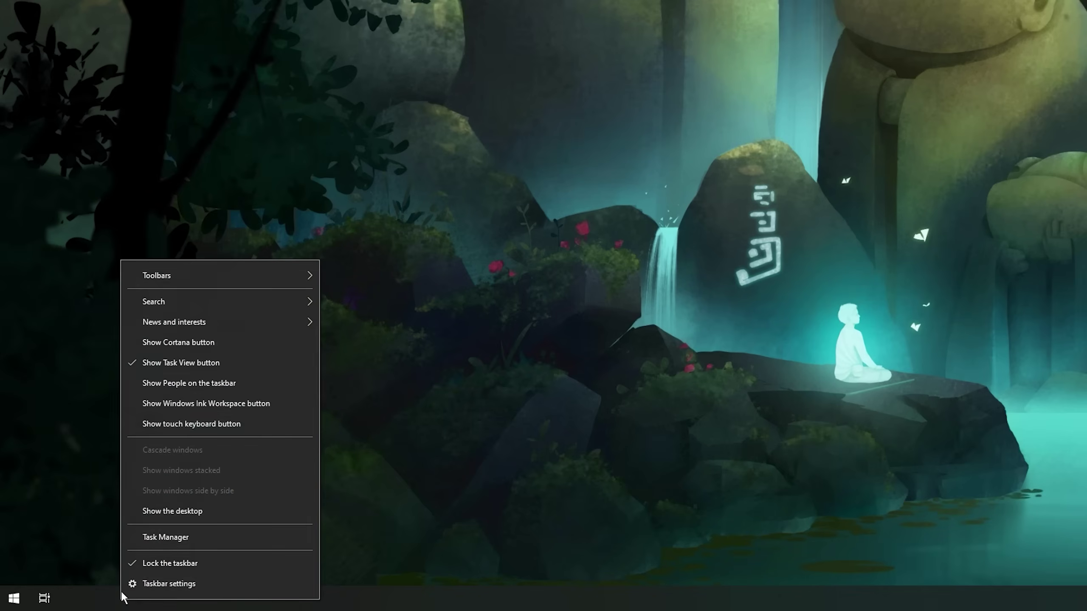
pyautogui.click(195, 362)
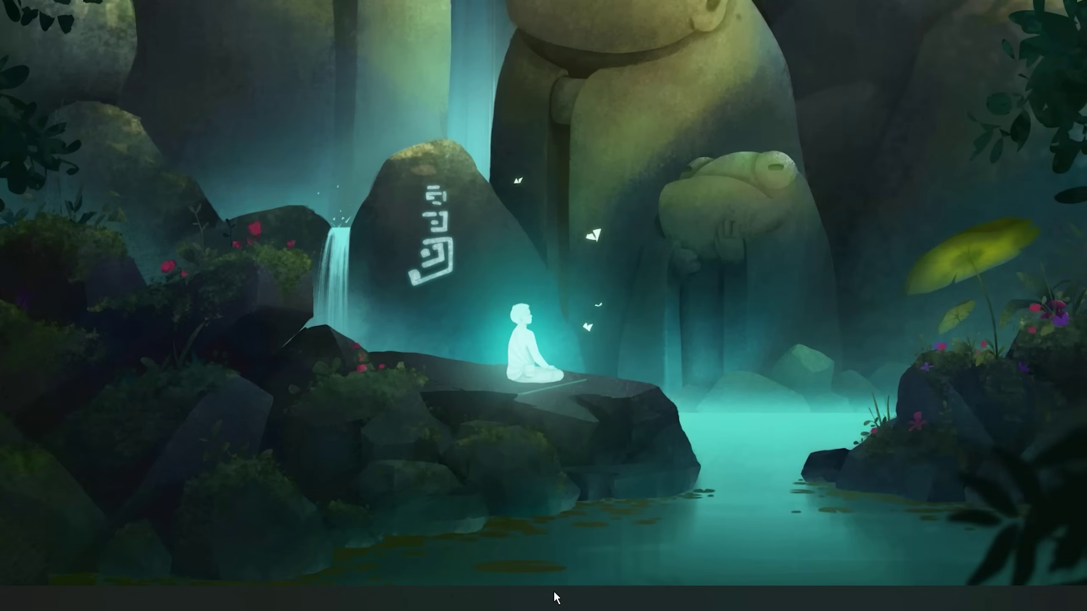
# Step: In the taskbar settings, turn on small taskbar buttons and set Combine taskbar buttons to Never
pyautogui.rightClick(554, 595)
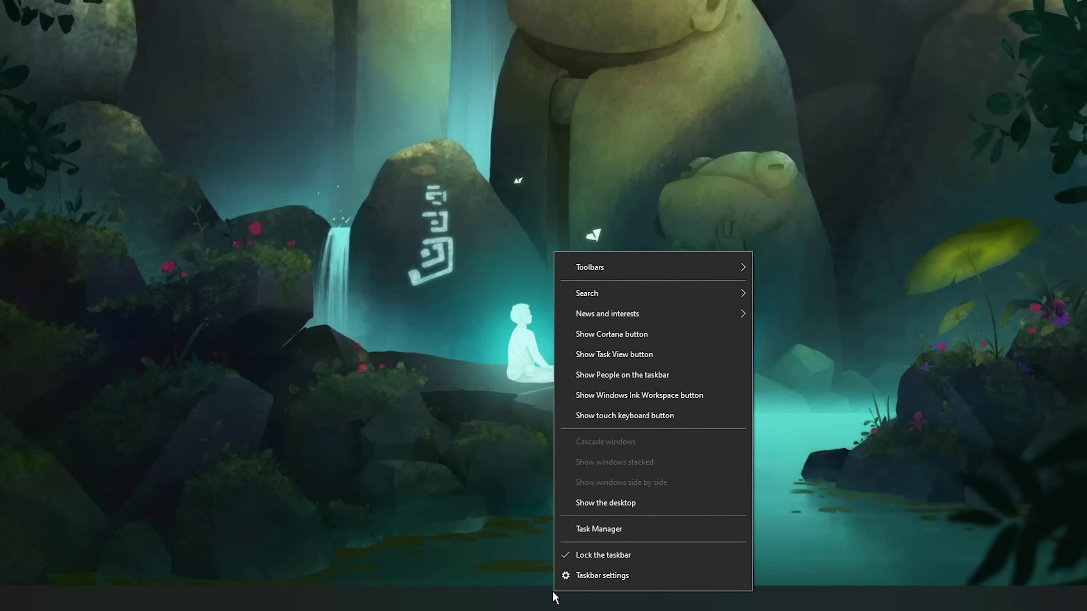
pyautogui.click(575, 575)
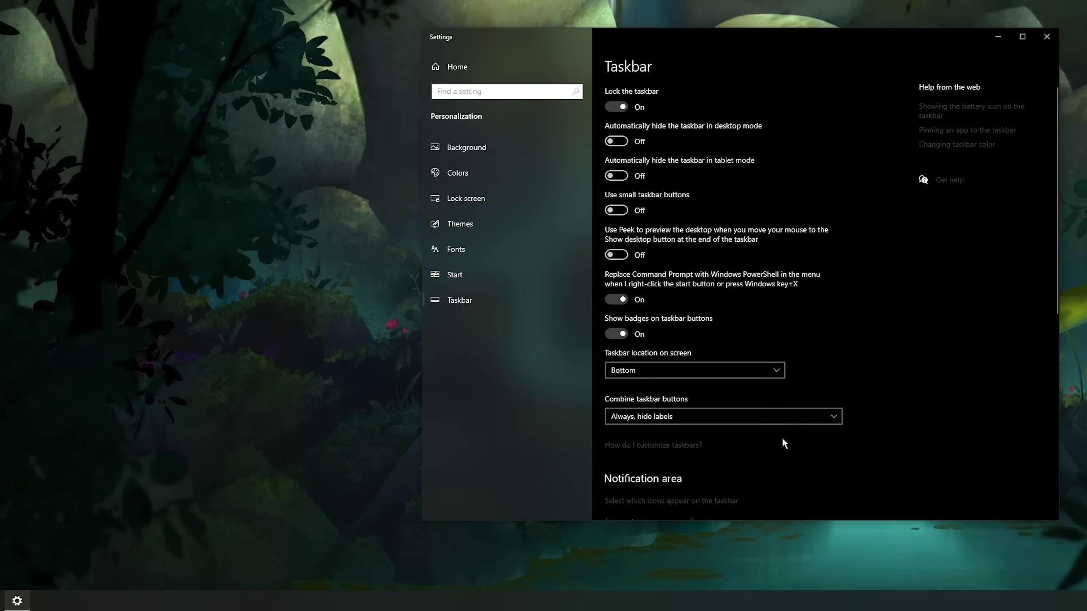
pyautogui.click(615, 211)
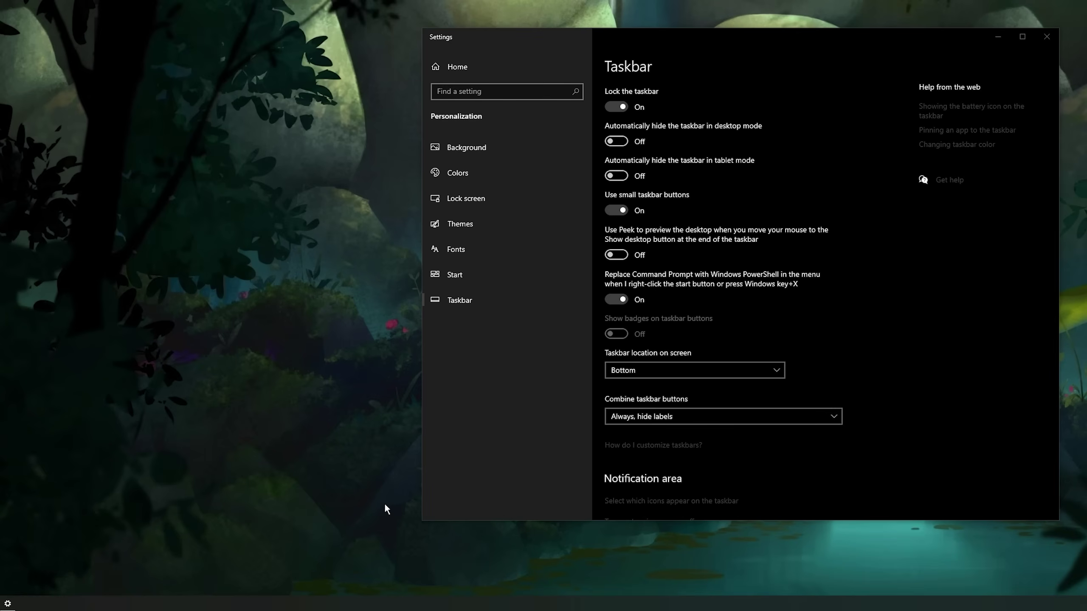
pyautogui.click(705, 416)
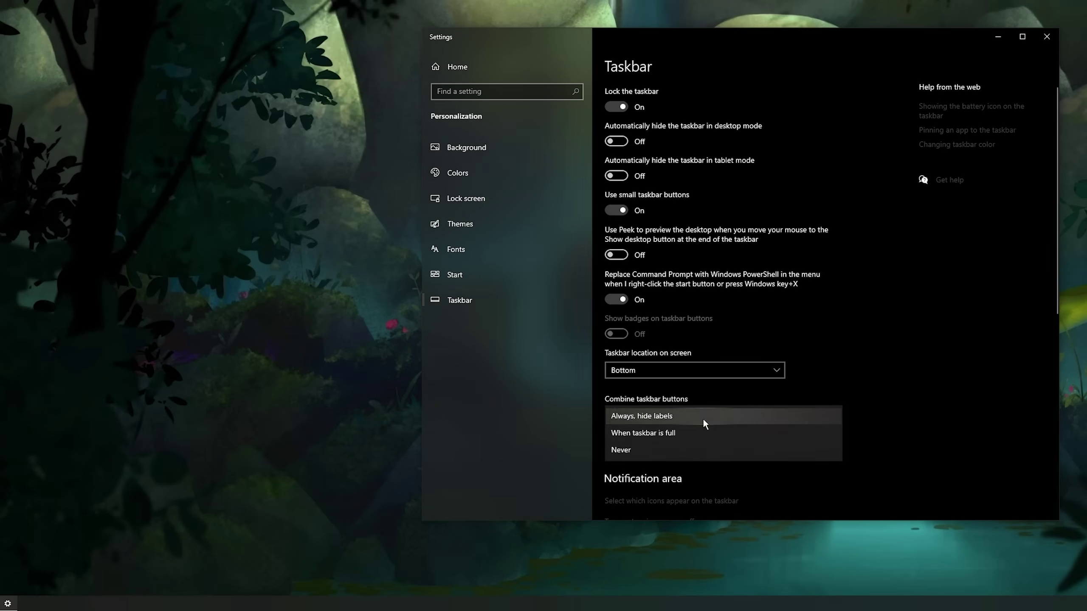
pyautogui.click(648, 447)
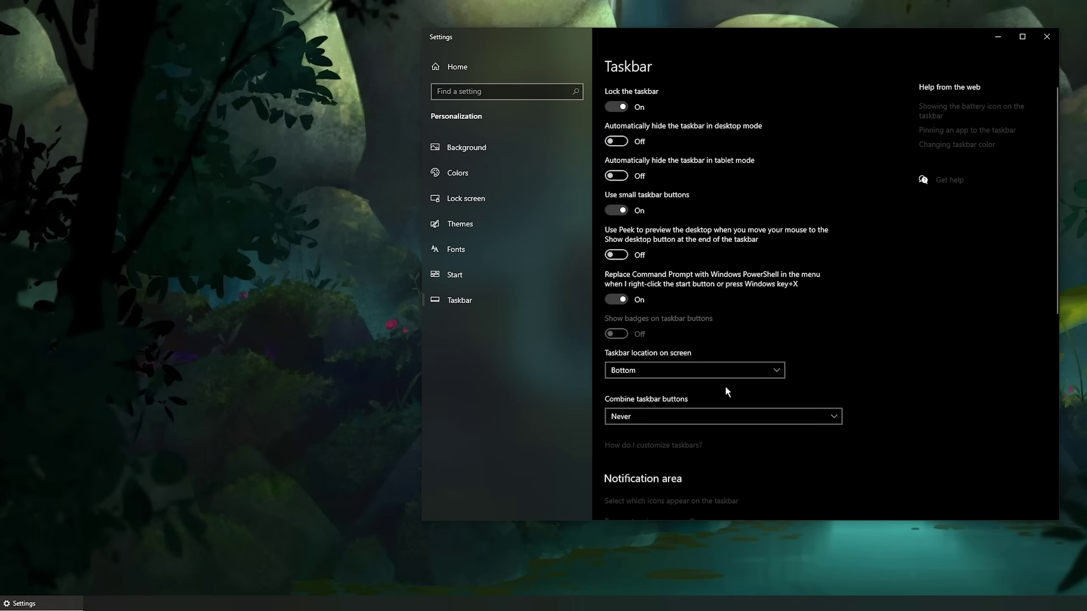
# Step: Set the taskbar location on screen to Top, check how Start opens there, and close Settings
pyautogui.click(737, 370)
pyautogui.click(726, 337)
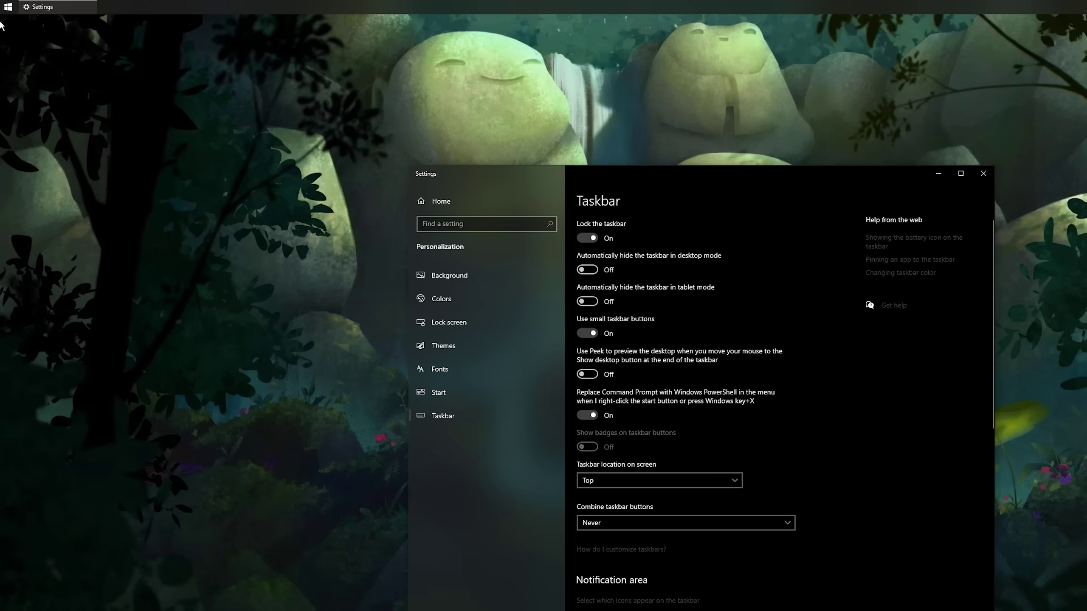
pyautogui.click(4, 7)
pyautogui.click(4, 7)
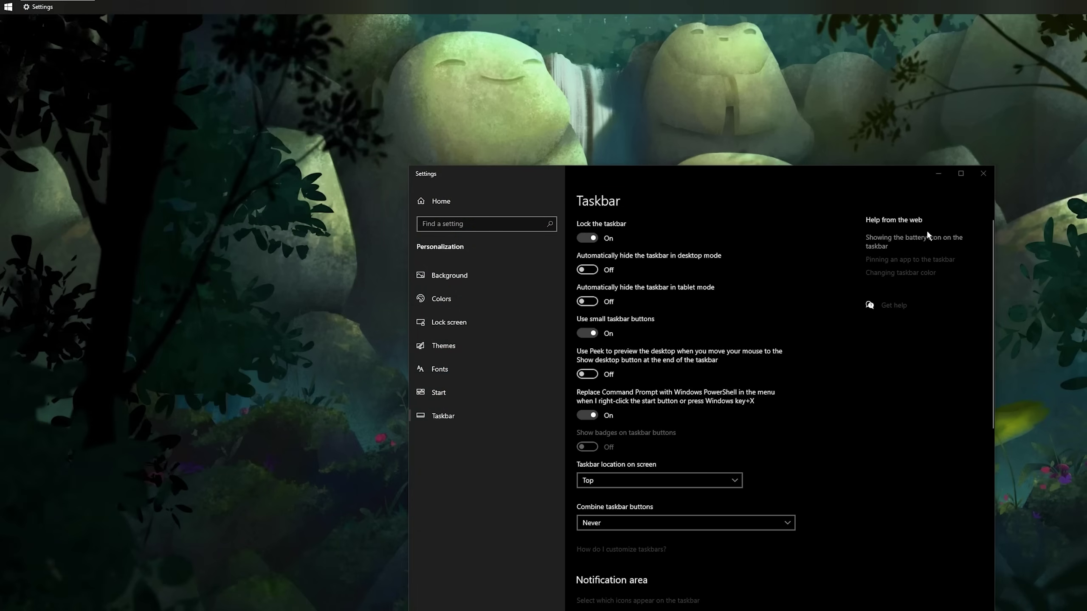
pyautogui.click(982, 174)
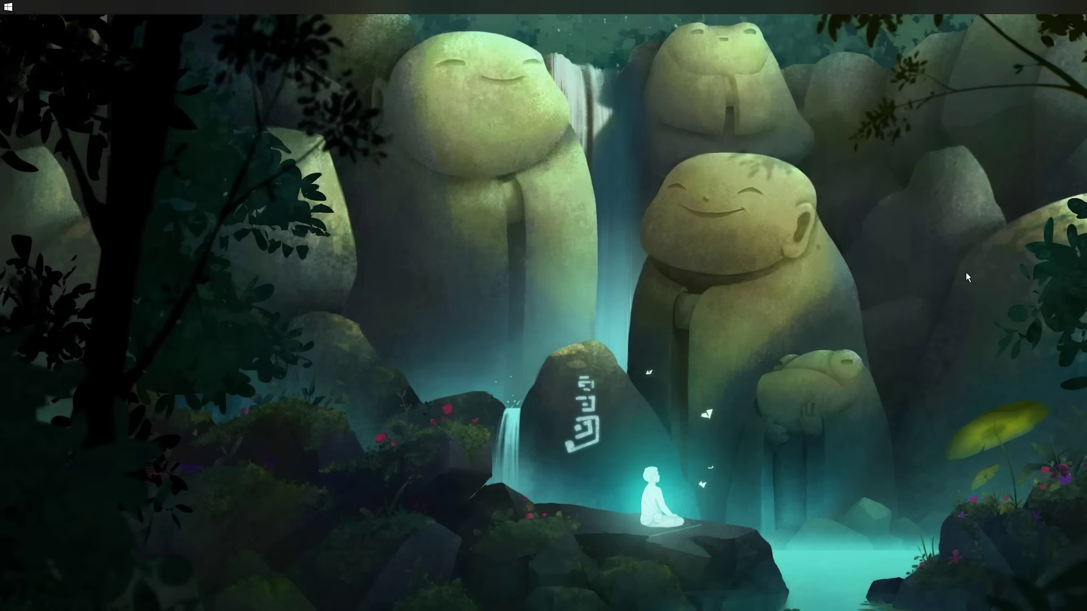
# Step: Move the Recycle Bin to the upper middle of the desktop and open Desktop Icon Settings from the Themes settings
pyautogui.moveTo(1047, 603); pyautogui.dragTo(460, 224)
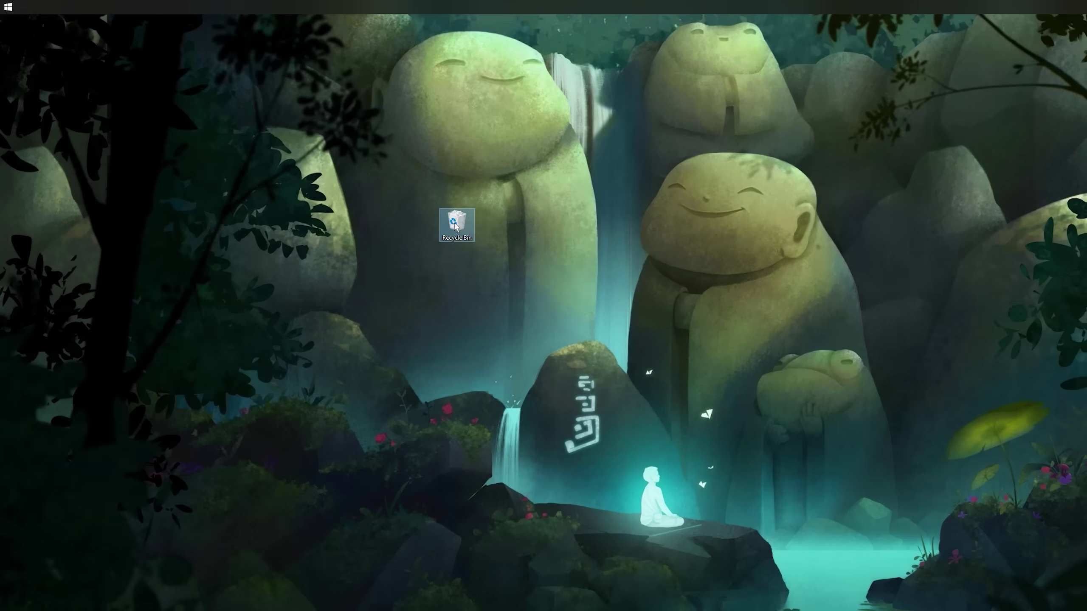
pyautogui.rightClick(525, 231)
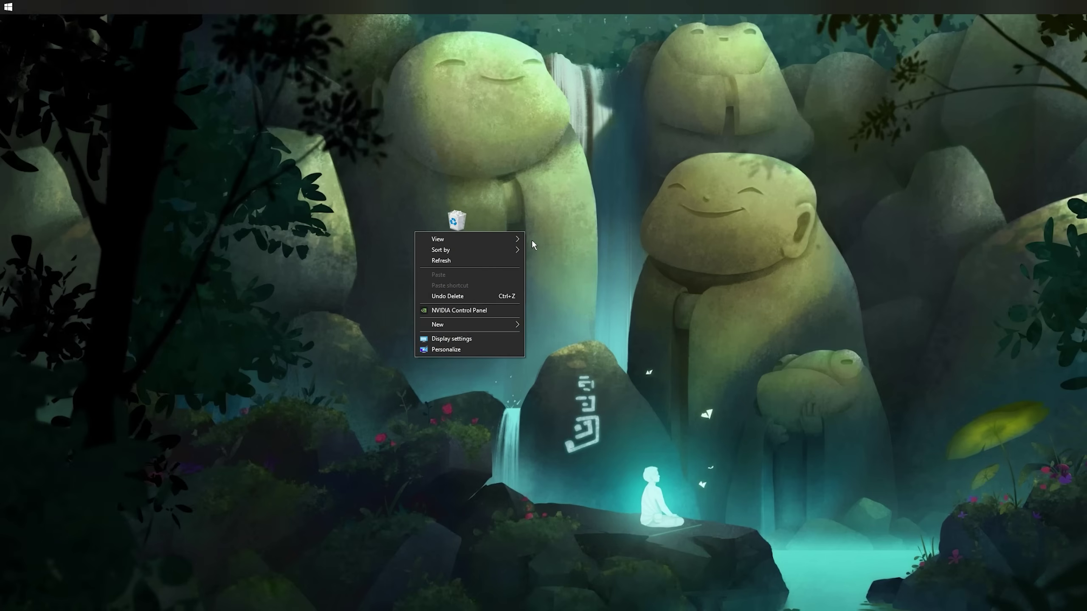
pyautogui.click(449, 351)
pyautogui.click(478, 346)
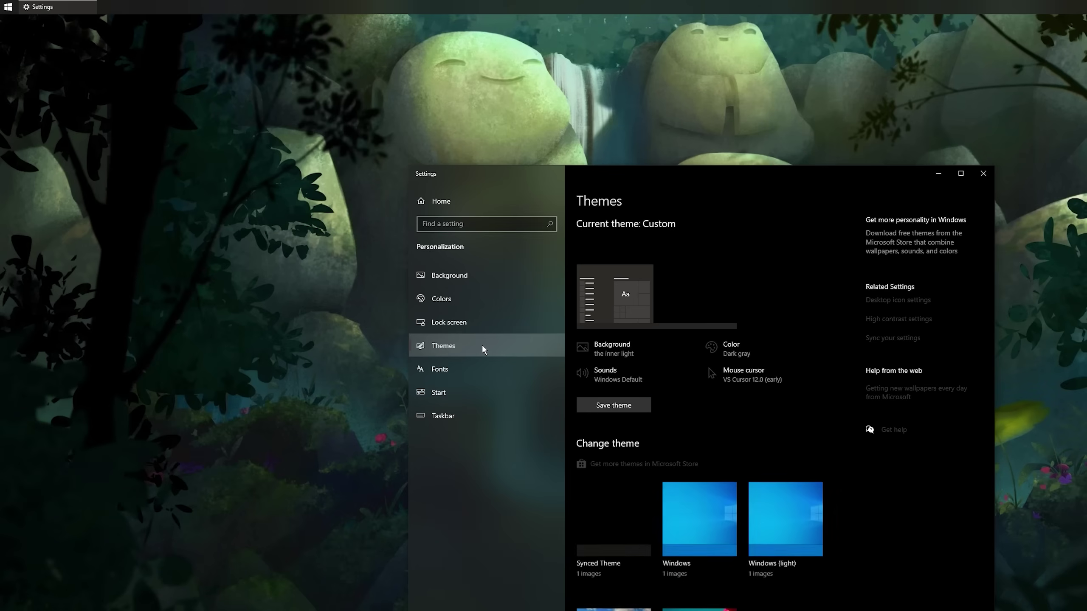
pyautogui.click(885, 301)
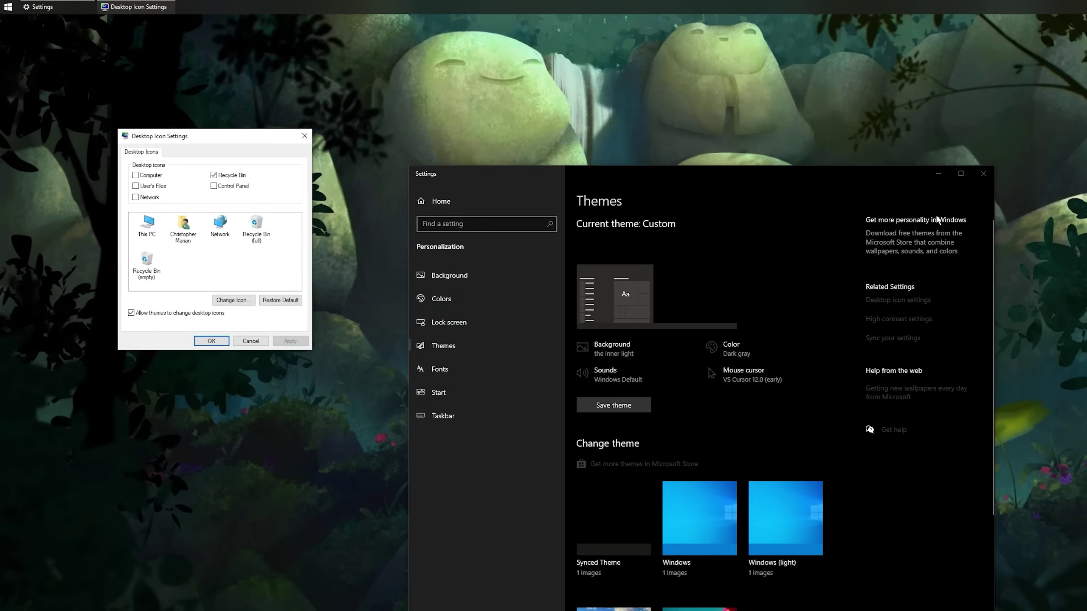
# Step: Enable the Computer desktop icon and place This PC directly above the Recycle Bin
pyautogui.click(938, 173)
pyautogui.click(136, 175)
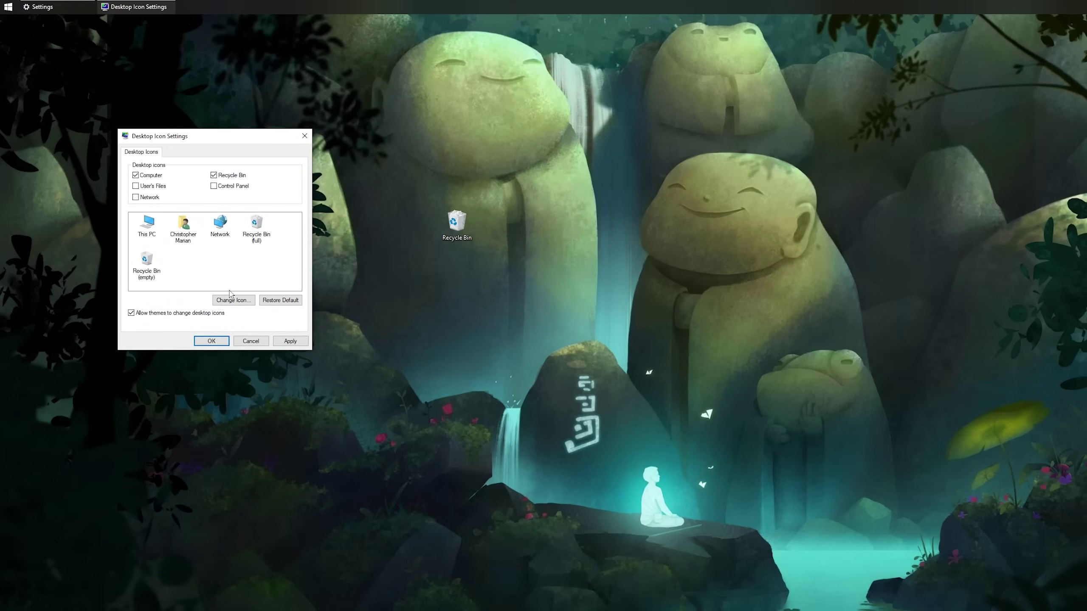
pyautogui.click(290, 342)
pyautogui.moveTo(18, 32); pyautogui.dragTo(456, 176)
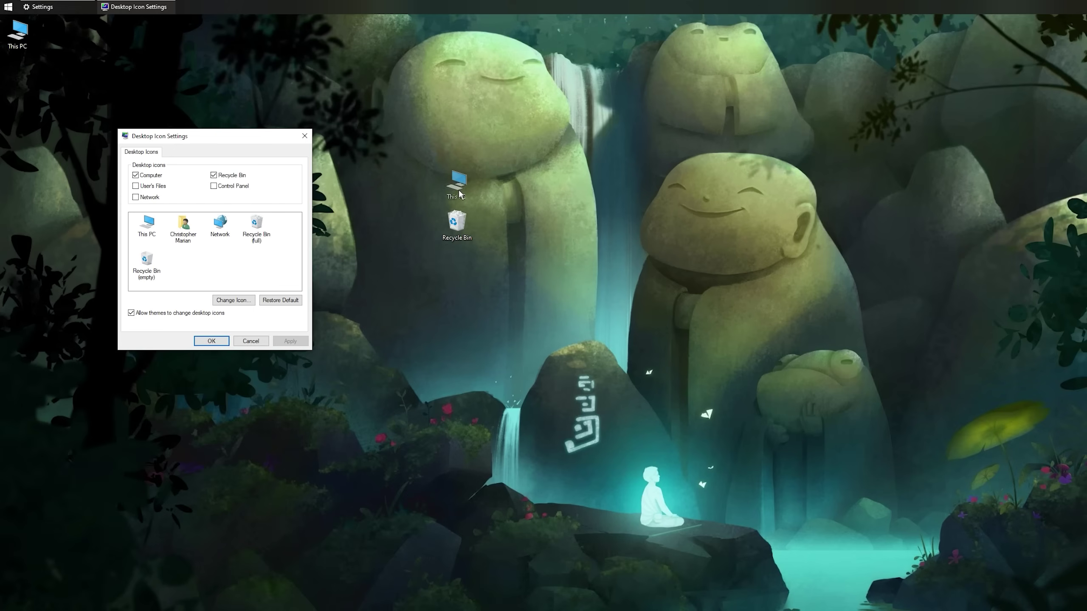
# Step: Create a folder named Taskbar labels on the Work (D:) drive and open it
pyautogui.doubleClick(456, 176)
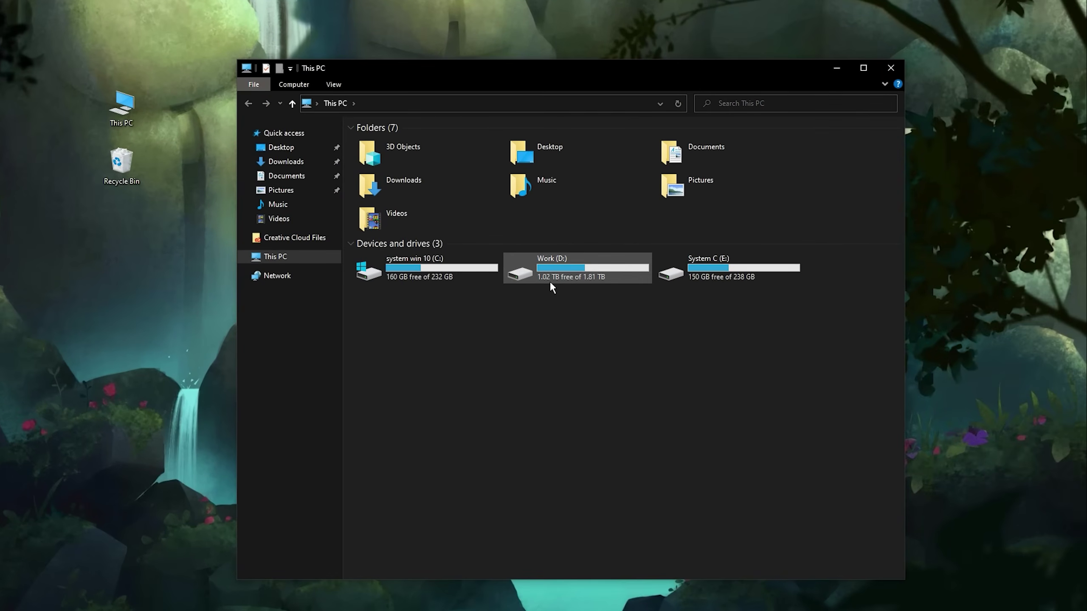
pyautogui.doubleClick(549, 283)
pyautogui.rightClick(392, 290)
pyautogui.moveTo(359, 428)
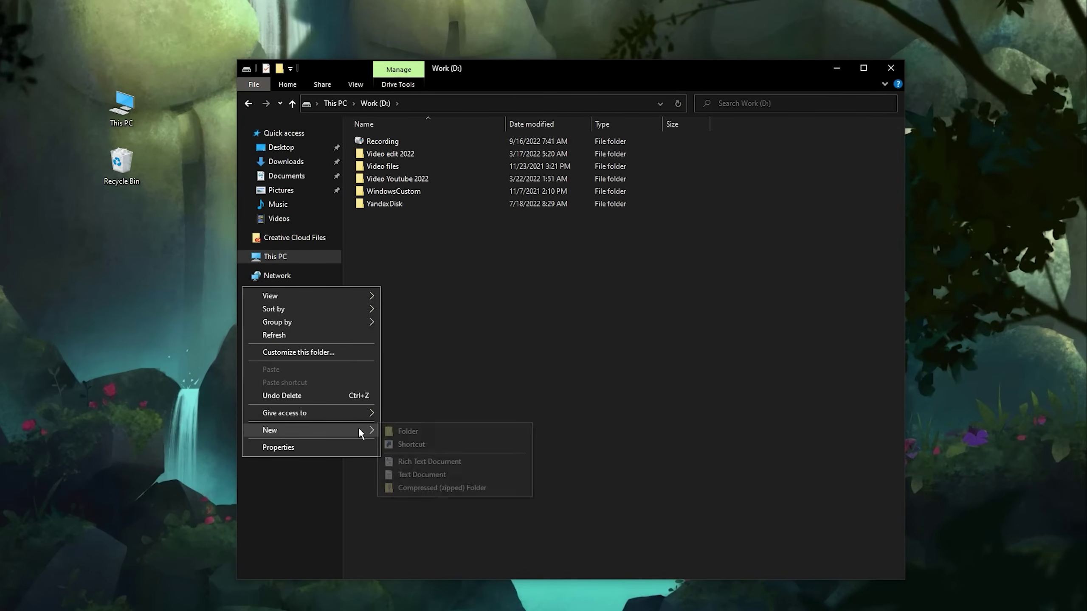
pyautogui.click(411, 428)
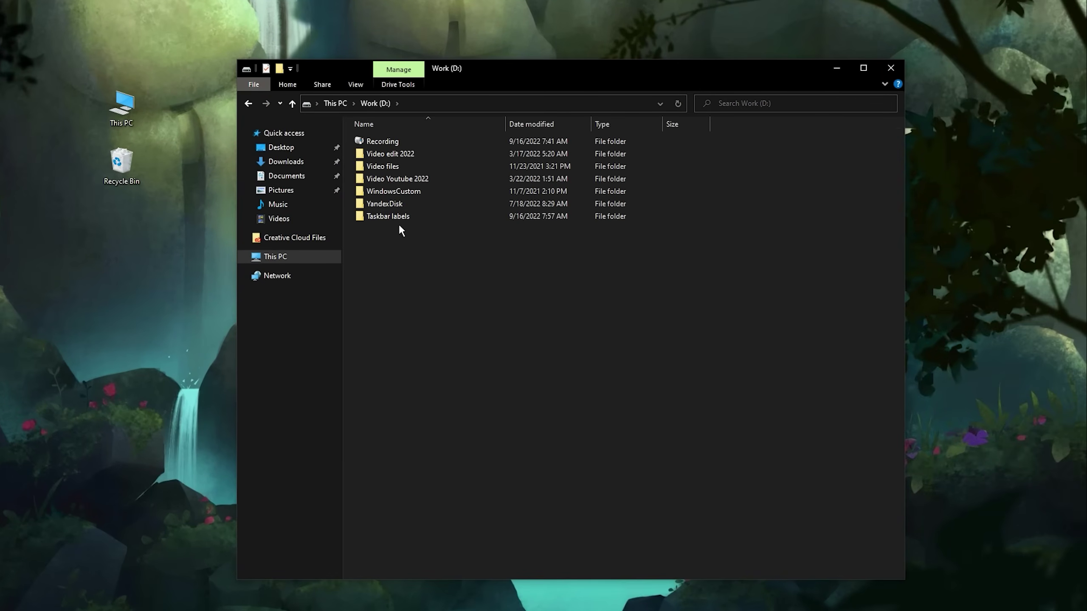
pyautogui.doubleClick(395, 217)
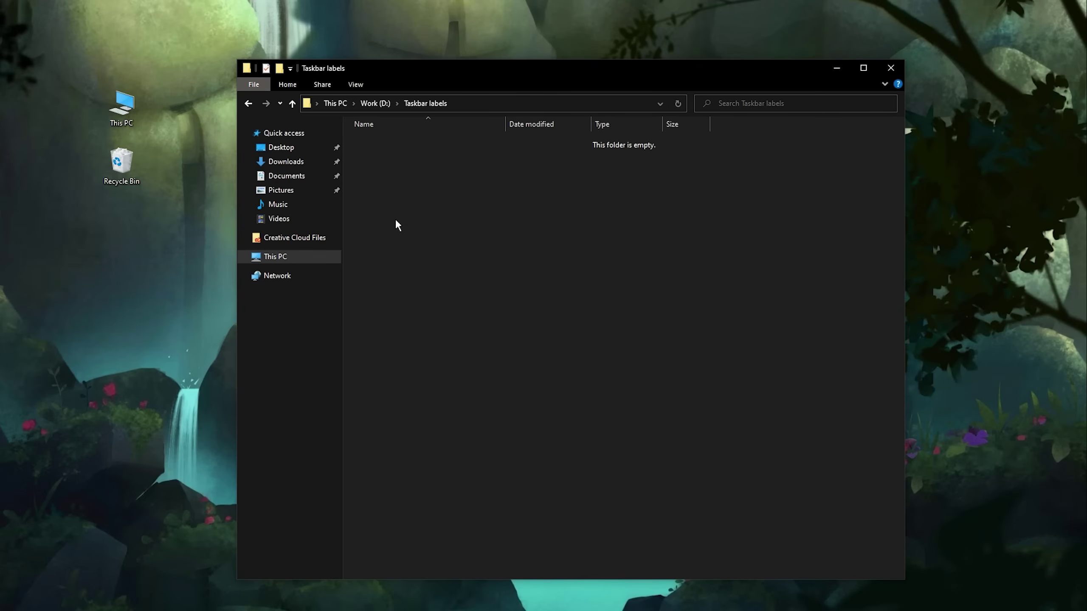
# Step: Create folders named Labels and Icons inside the Taskbar labels folder and open Labels
pyautogui.hotkey('ctrl', 'shift', 'n')
pyautogui.write('Labels')
pyautogui.press('Return')
pyautogui.hotkey('ctrl', 'shift', 'n')
pyautogui.write('Icons')
pyautogui.press('Return')
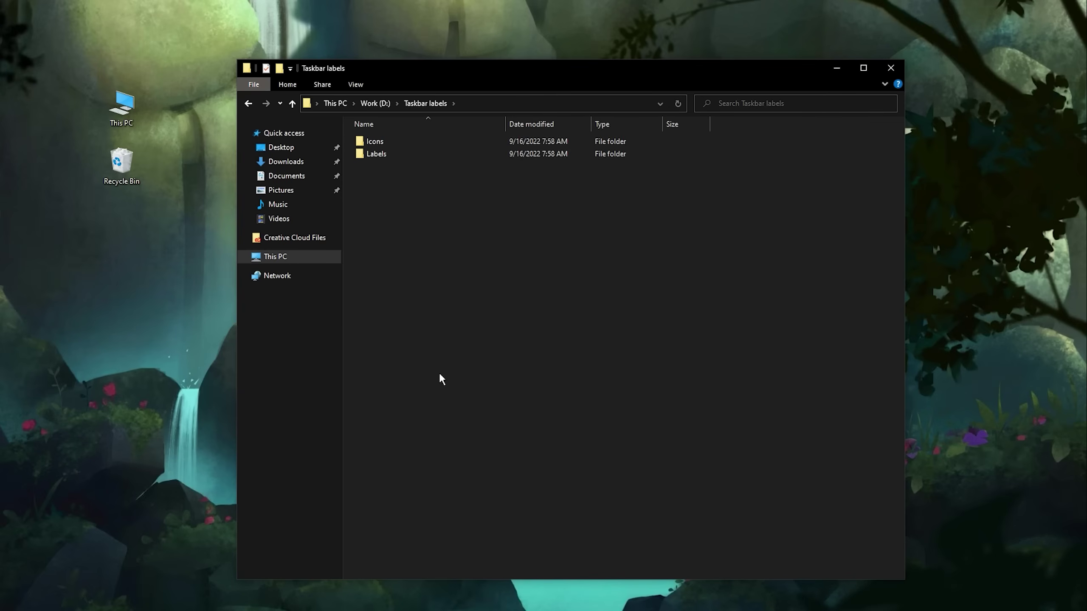
pyautogui.doubleClick(380, 155)
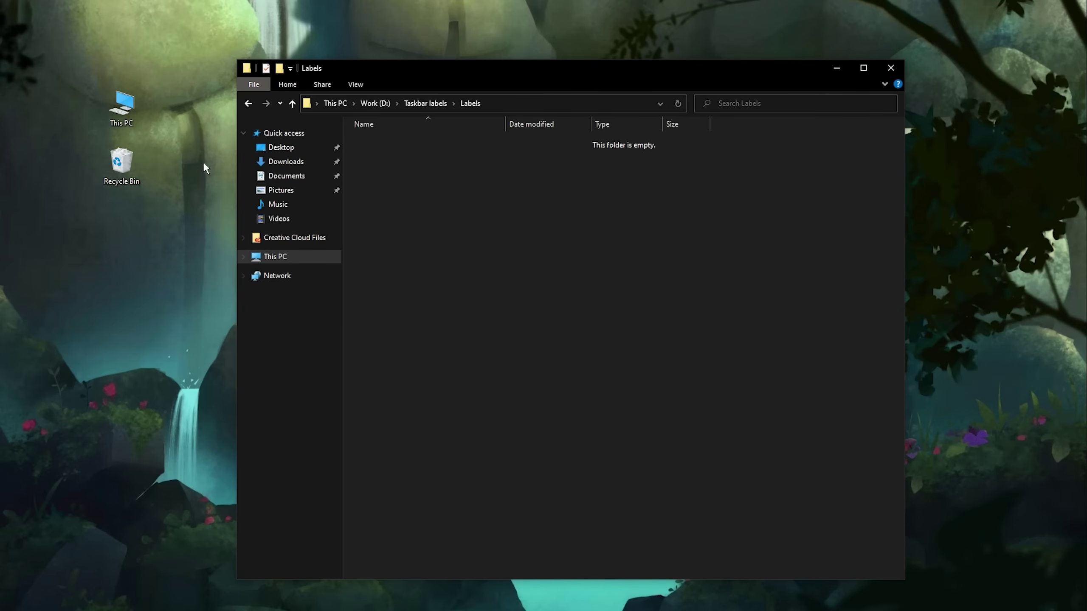
# Step: Add shortcuts for This PC, Recycle Bin and Google Chrome to the Labels folder
pyautogui.moveTo(122, 105); pyautogui.dragTo(469, 190)
pyautogui.moveTo(124, 162); pyautogui.dragTo(438, 207)
pyautogui.click(125, 226)
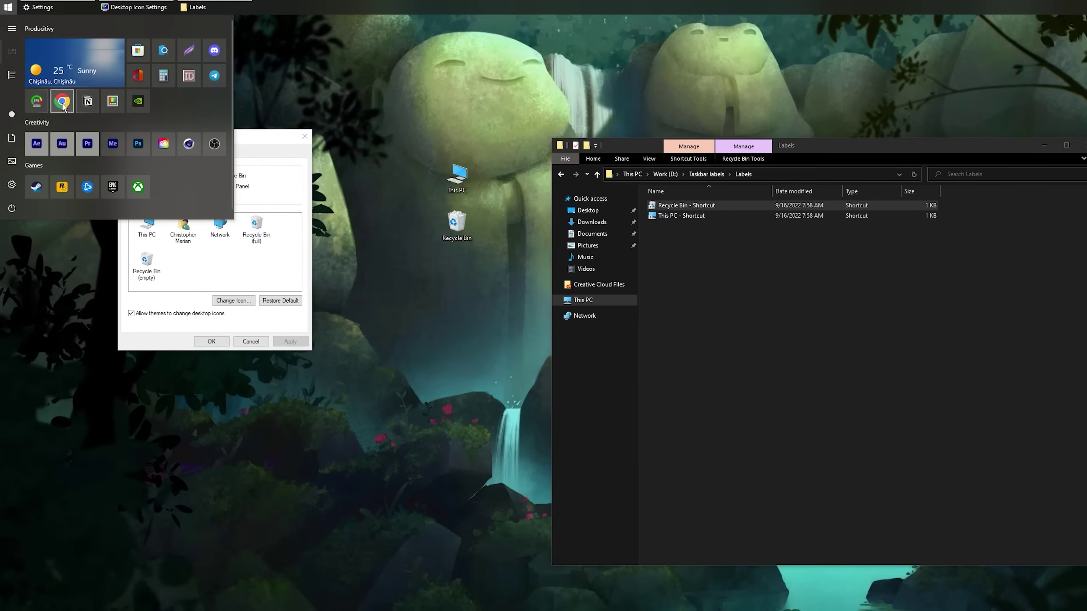
pyautogui.moveTo(61, 101); pyautogui.dragTo(733, 268)
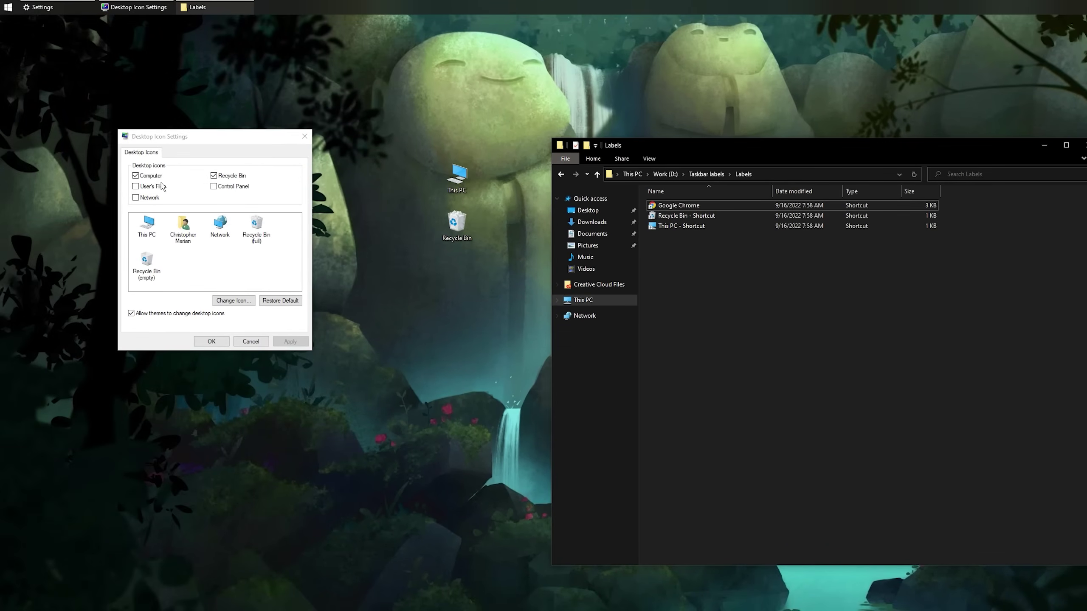
# Step: Turn off the Computer and Recycle Bin desktop icons and reposition the Labels folder window
pyautogui.click(135, 175)
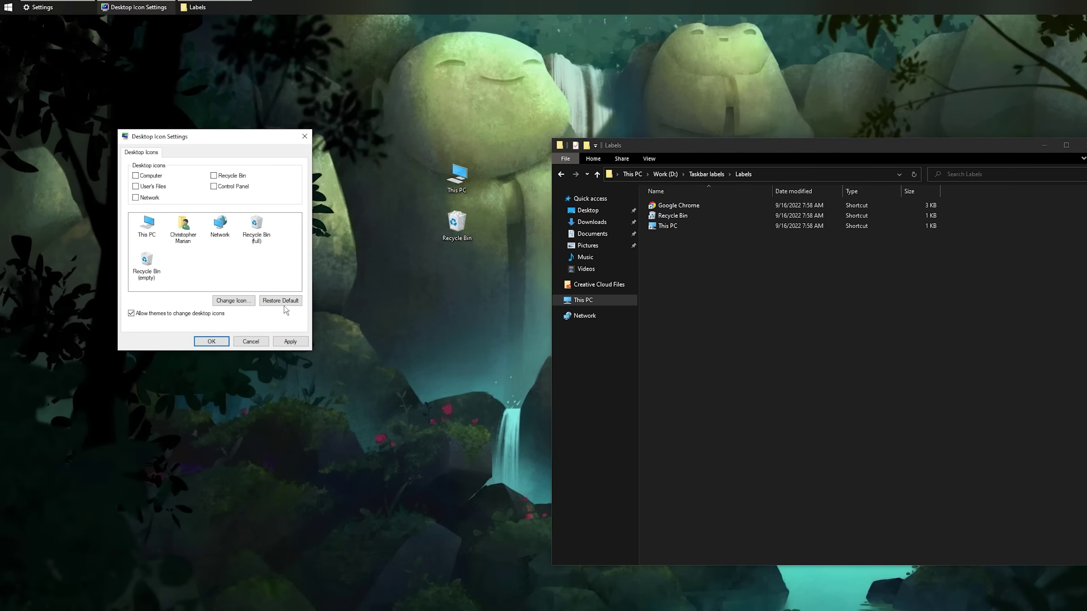
pyautogui.click(223, 341)
pyautogui.moveTo(681, 144); pyautogui.dragTo(374, 107)
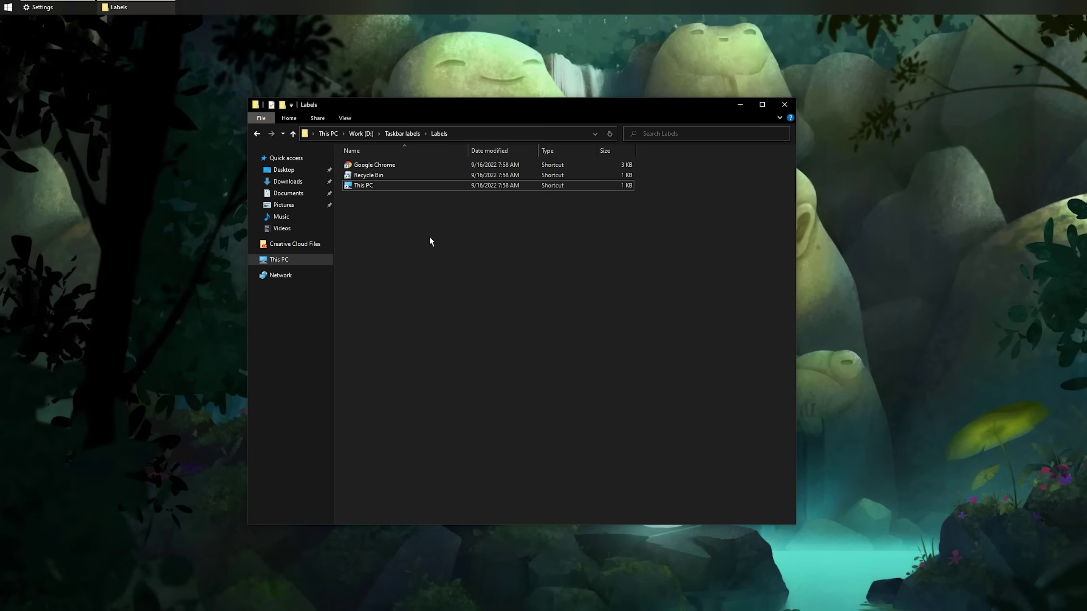
# Step: Unlock the taskbar and start adding a new toolbar to it
pyautogui.rightClick(496, 10)
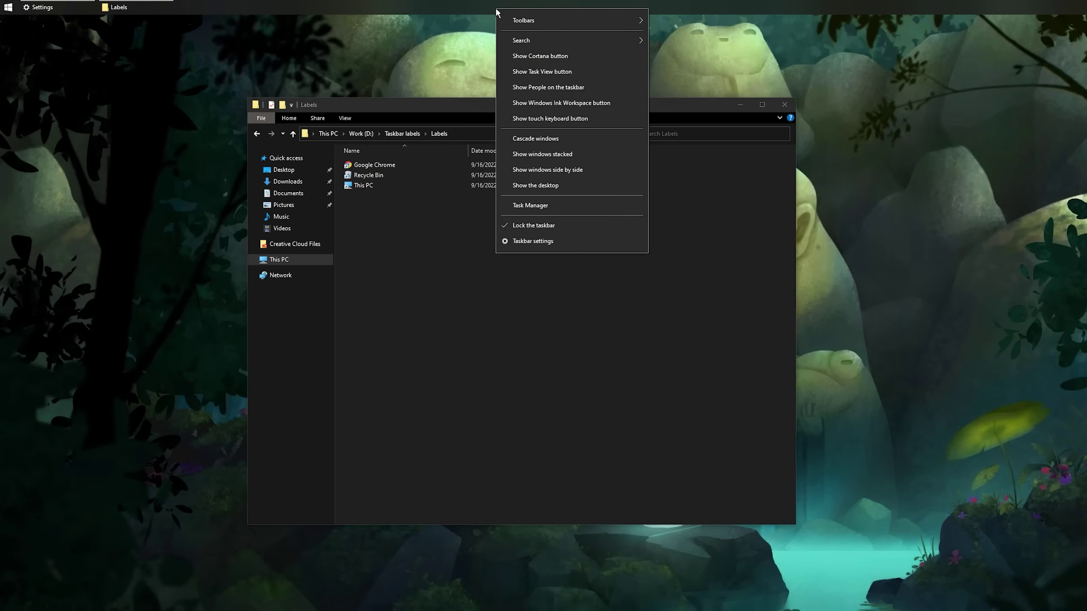
pyautogui.click(581, 228)
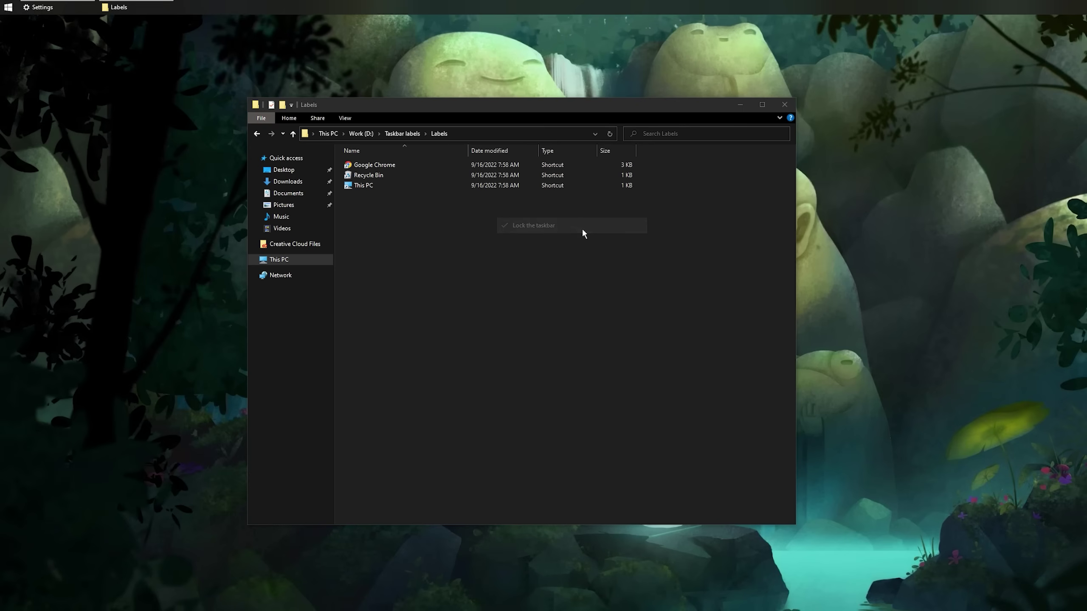
pyautogui.rightClick(564, 8)
pyautogui.moveTo(588, 21)
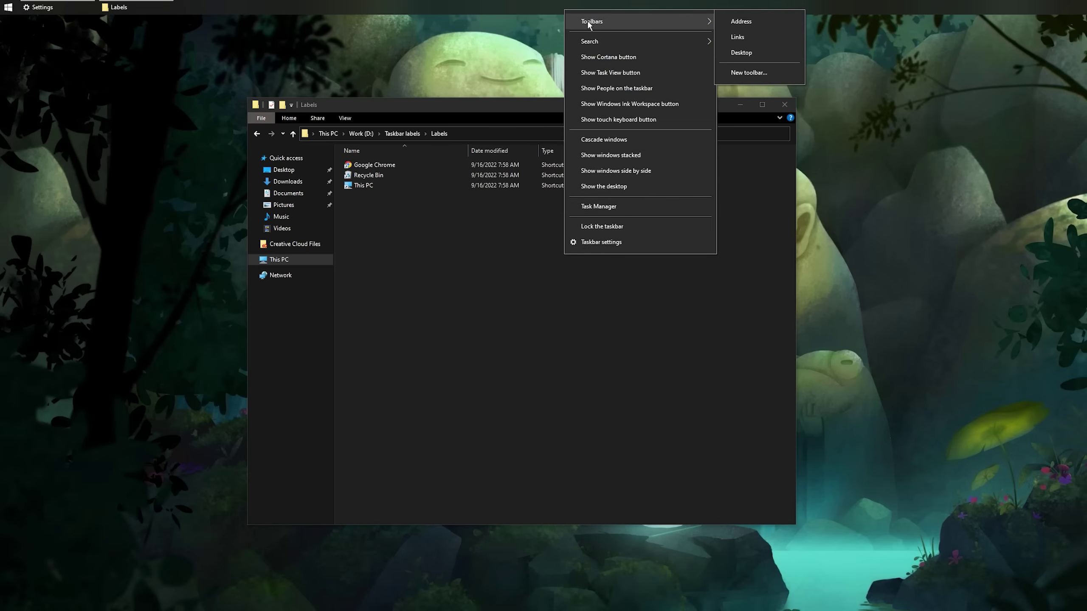
pyautogui.click(749, 73)
# Step: Select the Labels folder inside Taskbar labels on Work (D:) as the source of the new toolbar
pyautogui.moveTo(508, 27); pyautogui.dragTo(942, 209)
pyautogui.click(397, 209)
pyautogui.hotkey('alt', 'Left')
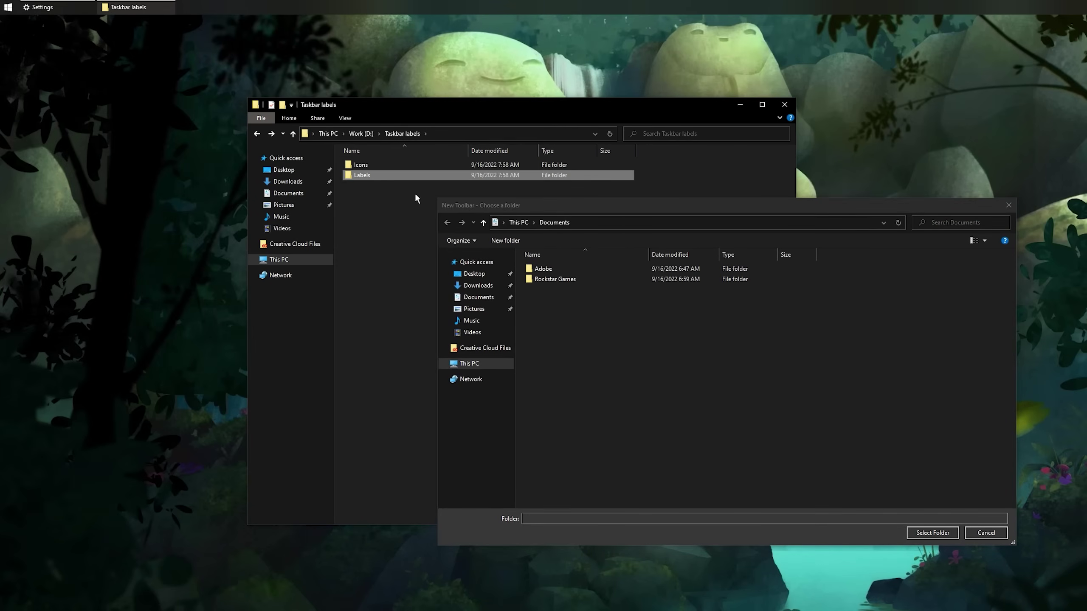
pyautogui.click(463, 129)
pyautogui.hotkey('ctrl', 'c')
pyautogui.click(652, 223)
pyautogui.hotkey('ctrl', 'v')
pyautogui.press('Return')
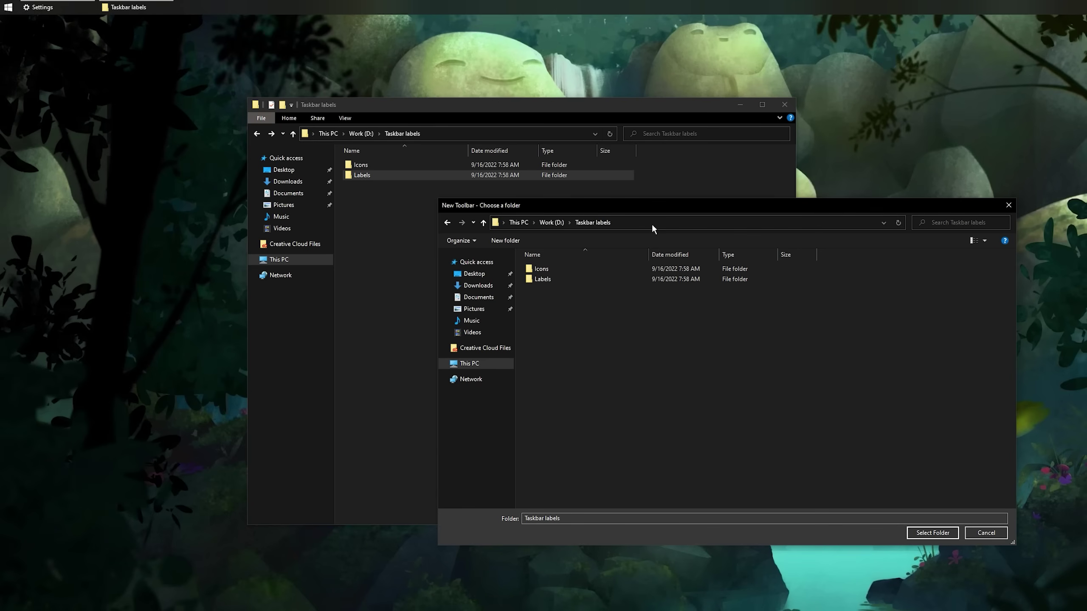
pyautogui.click(535, 279)
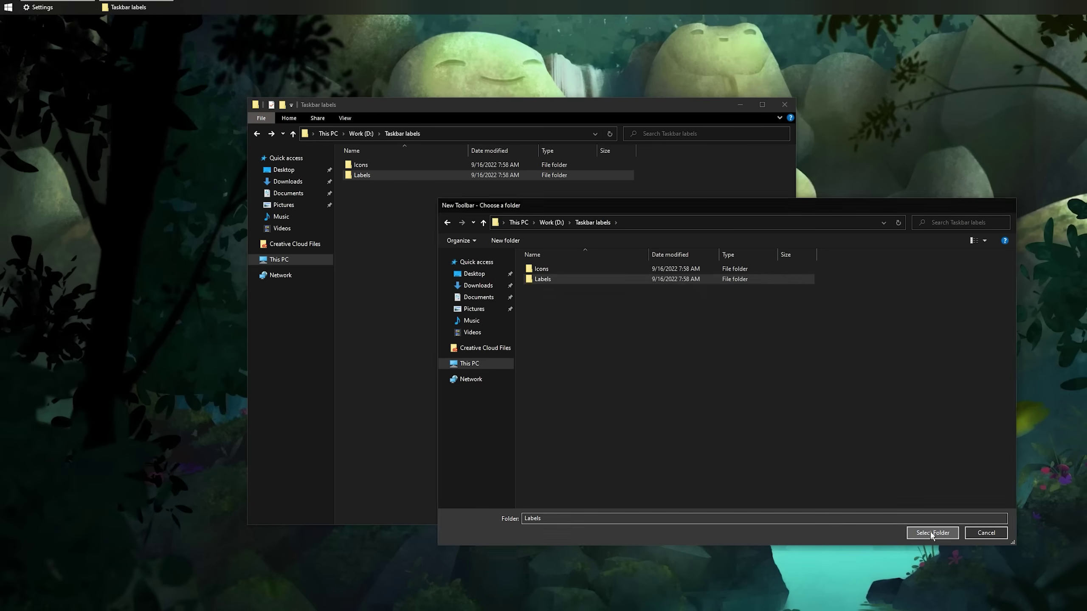
pyautogui.click(932, 532)
# Step: Move the Labels toolbar next to Start and hide its shortcut text and title
pyautogui.moveTo(871, 10); pyautogui.dragTo(0, 10)
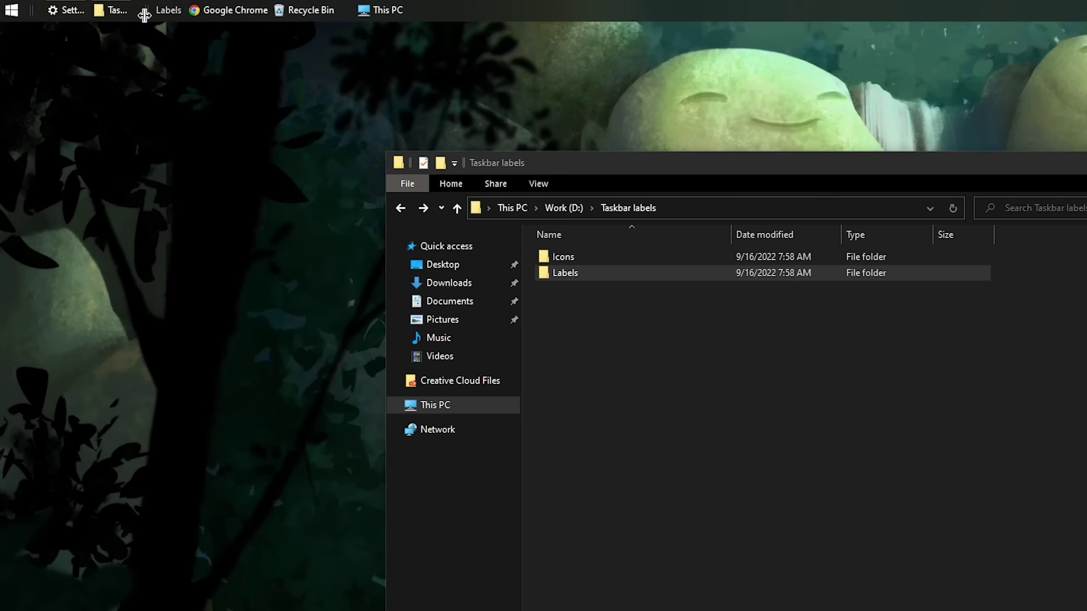
pyautogui.moveTo(144, 15); pyautogui.dragTo(41, 12)
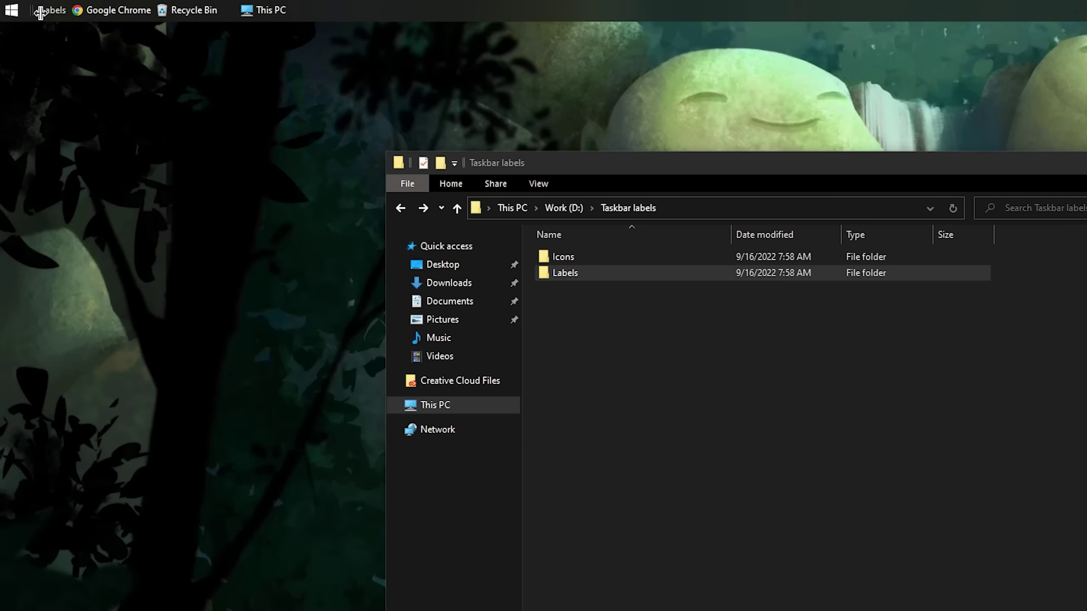
pyautogui.rightClick(30, 8)
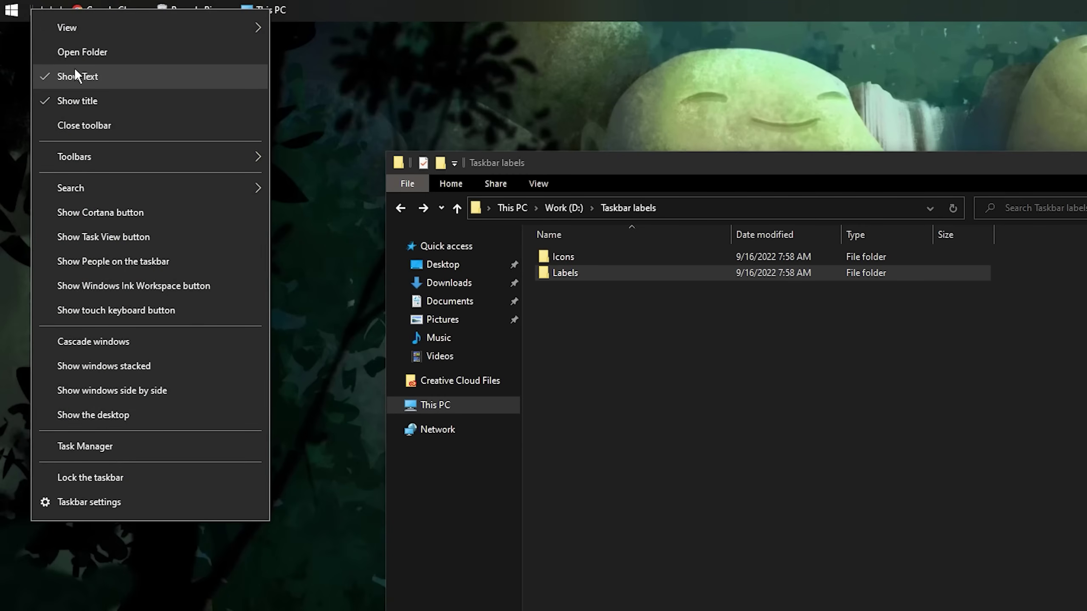
pyautogui.click(119, 75)
pyautogui.rightClick(42, 10)
pyautogui.click(92, 100)
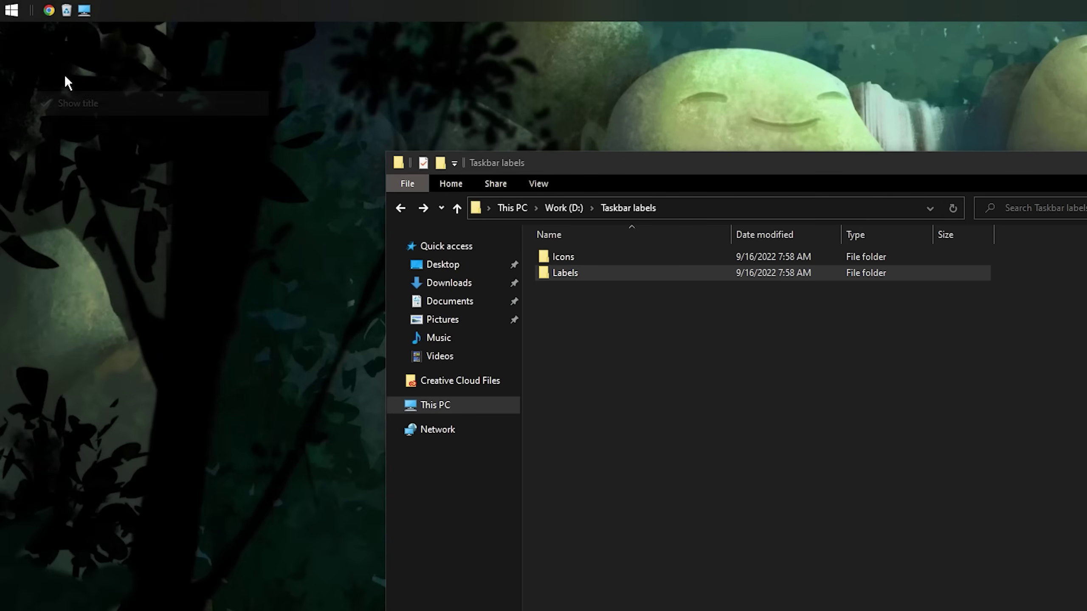
# Step: Place This PC before Google Chrome in the Labels toolbar and shrink the toolbar to its icons
pyautogui.moveTo(84, 13); pyautogui.dragTo(46, 12)
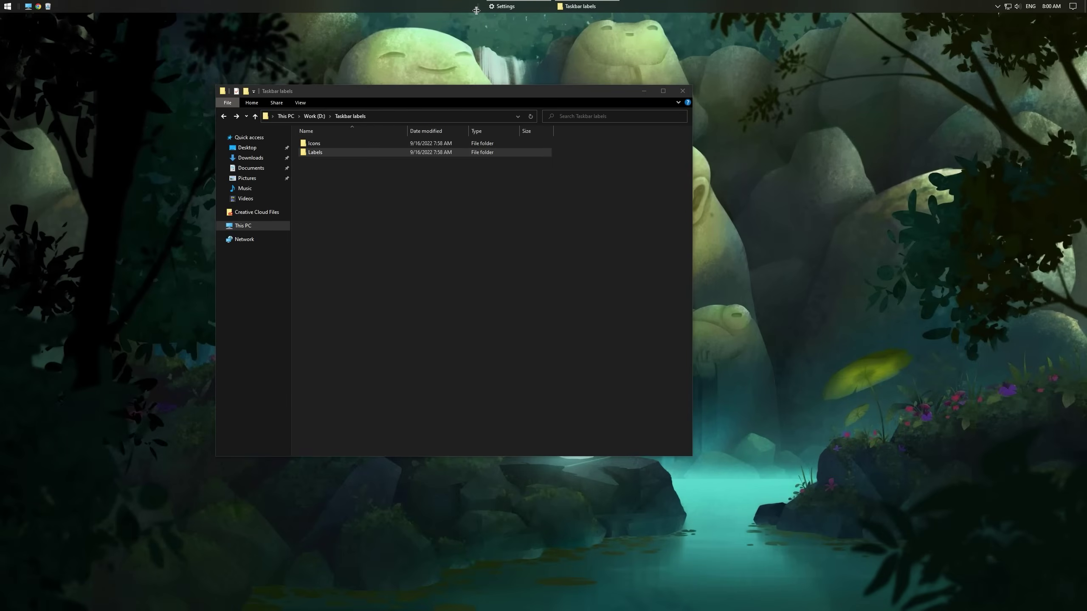
pyautogui.moveTo(476, 10); pyautogui.dragTo(448, 10)
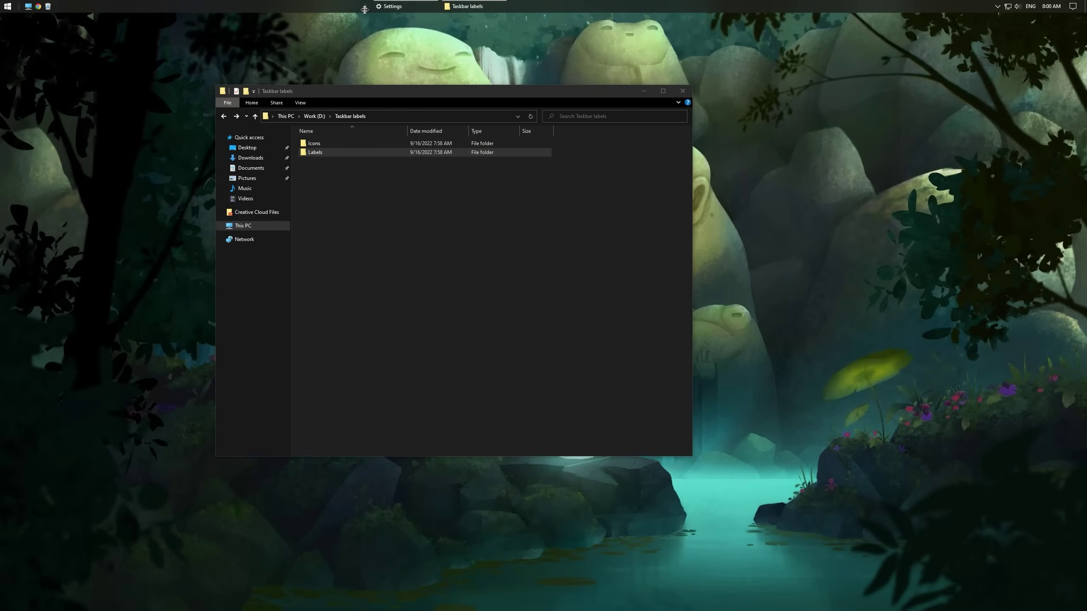
pyautogui.click(37, 7)
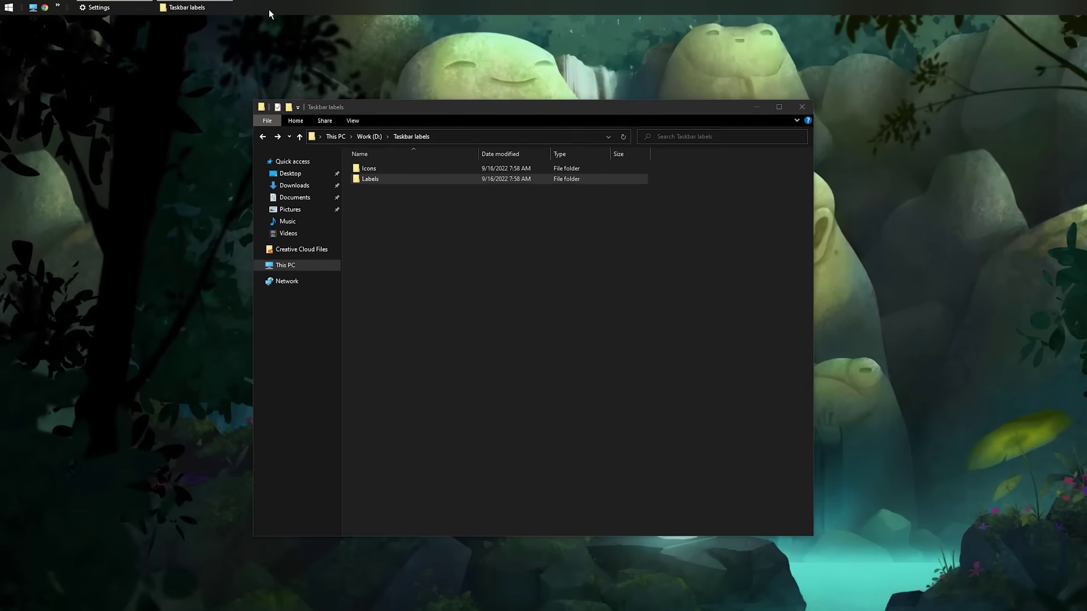
# Step: Lock the taskbar and return to the Taskbar labels folder window
pyautogui.rightClick(223, 6)
pyautogui.click(271, 197)
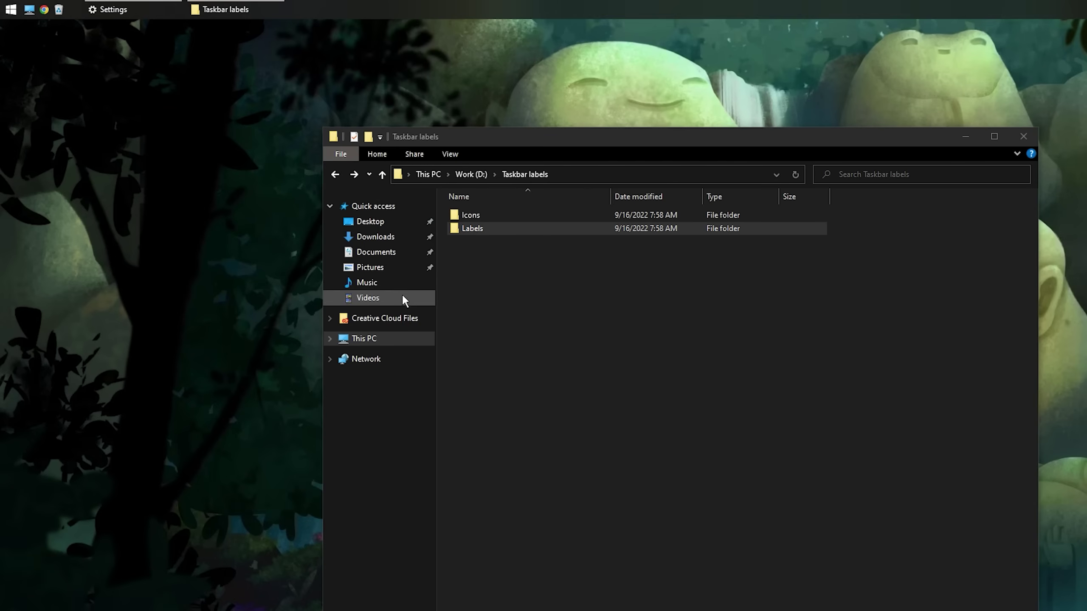
pyautogui.click(521, 348)
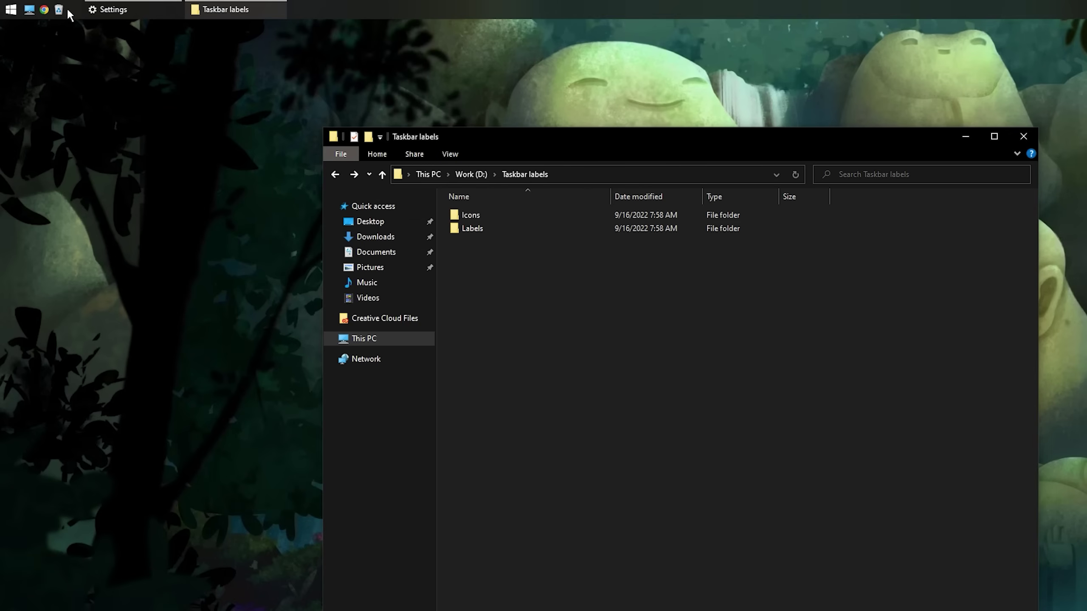
# Step: Switch to Google Chrome and search icons8.ru for "my computer" icons
pyautogui.click(44, 9)
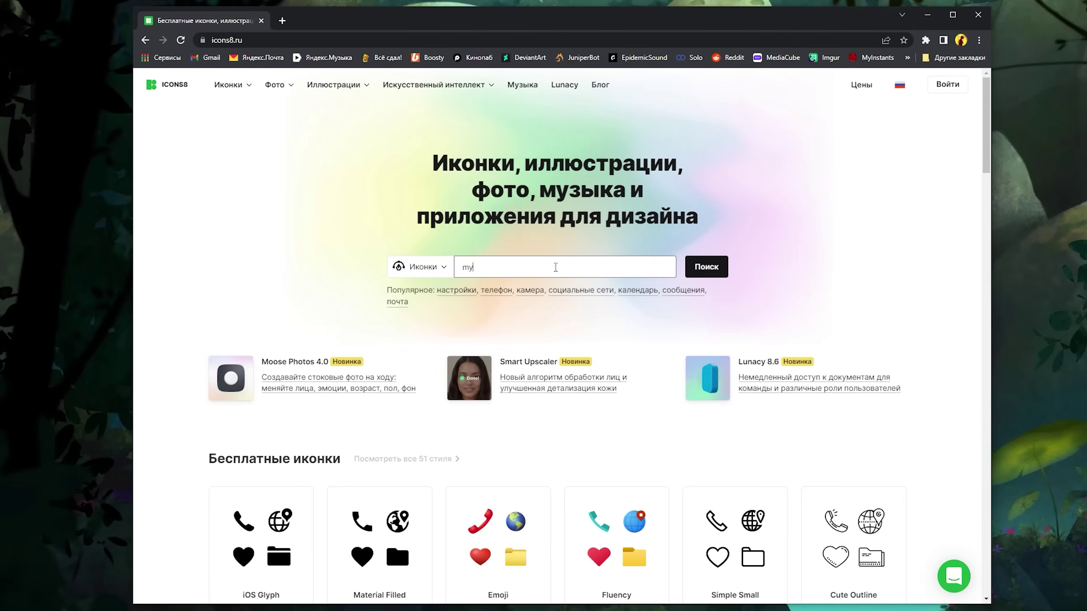
pyautogui.click(555, 267)
pyautogui.write('my computer')
pyautogui.press('Return')
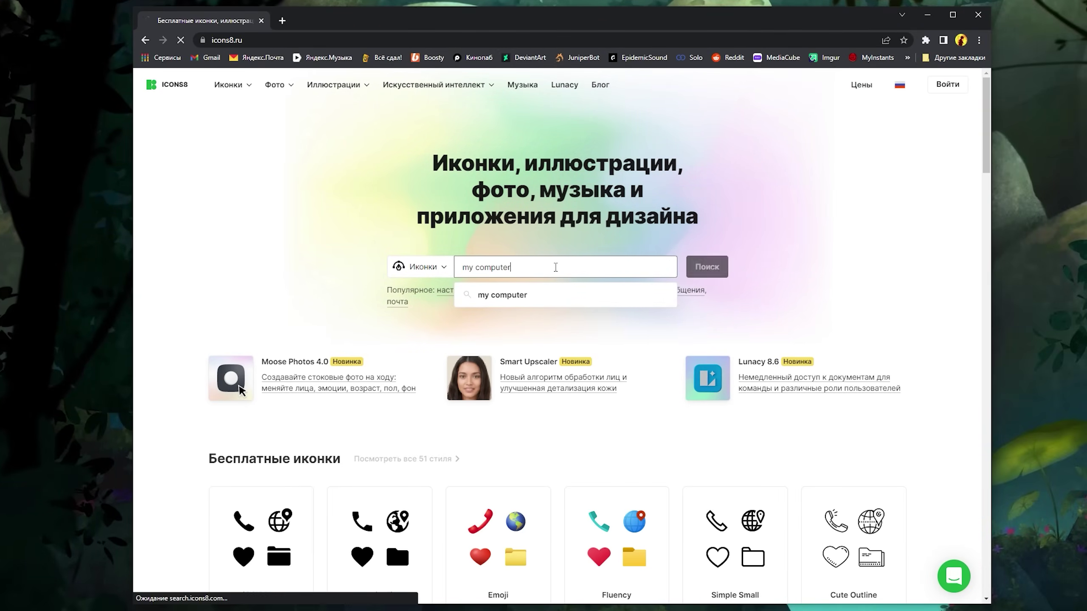
# Step: Filter the icons to the Windows 11 Filled style and recolor them White
pyautogui.click(586, 128)
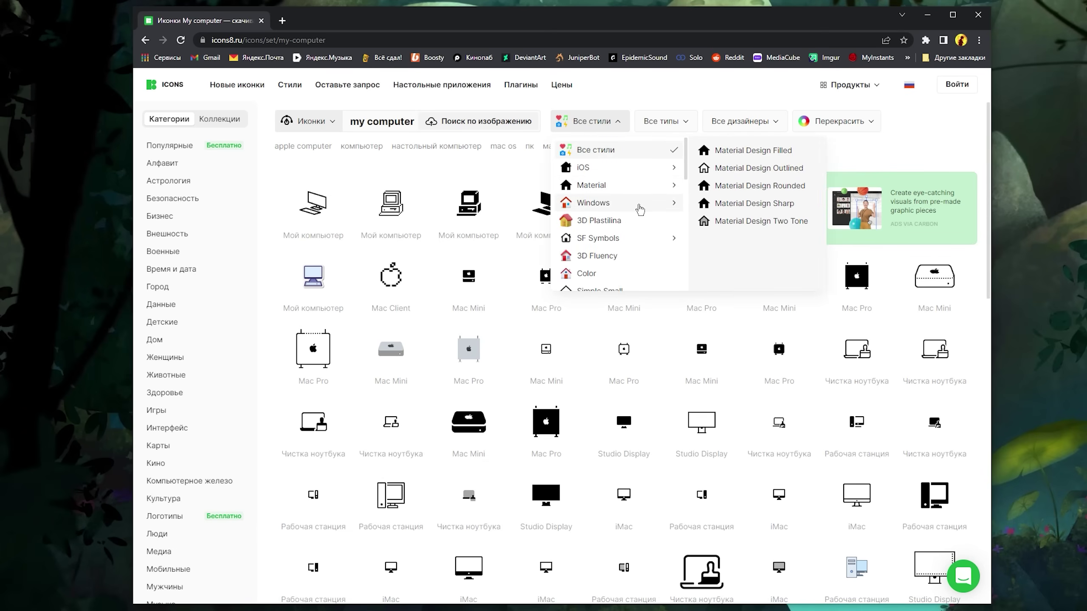
pyautogui.moveTo(692, 201)
pyautogui.click(780, 190)
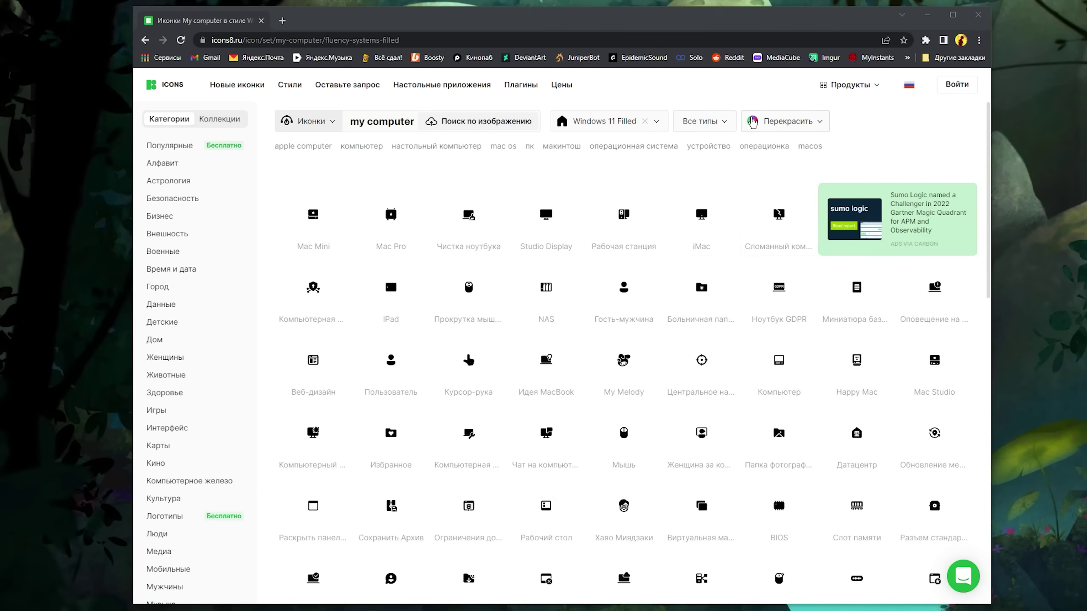
pyautogui.moveTo(787, 121)
pyautogui.click(835, 153)
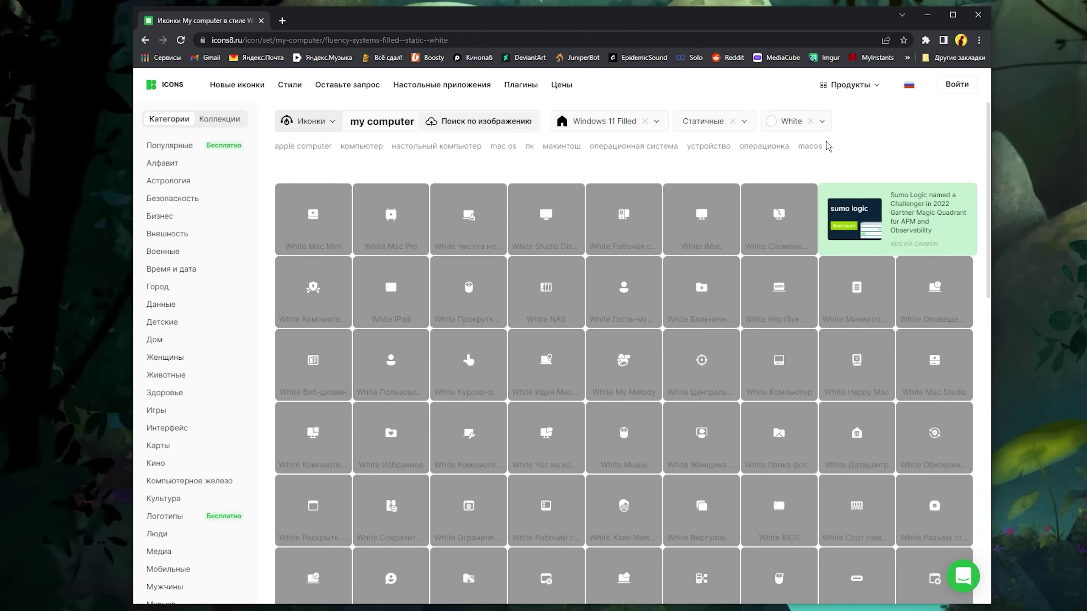
# Step: Download the white Studio Display and Google Chrome icons as 96x96 PNG files
pyautogui.click(548, 216)
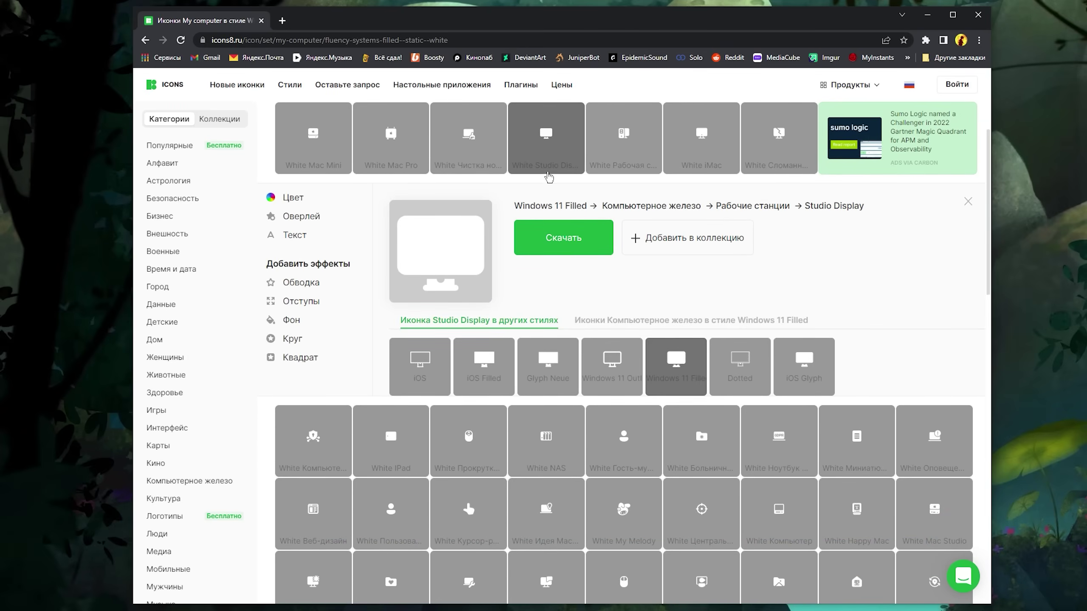
pyautogui.click(556, 240)
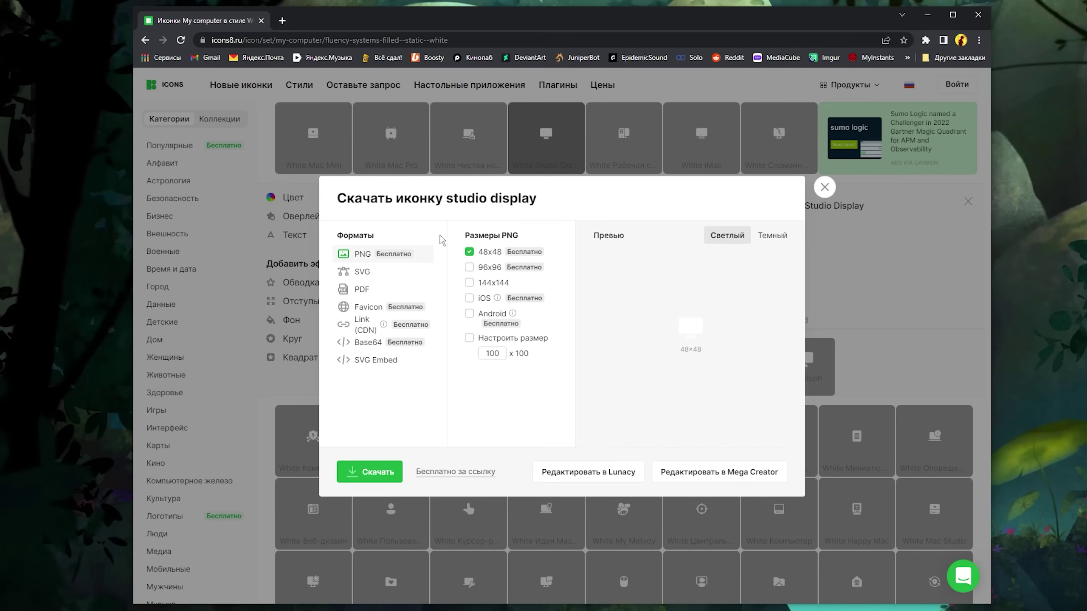
pyautogui.click(496, 269)
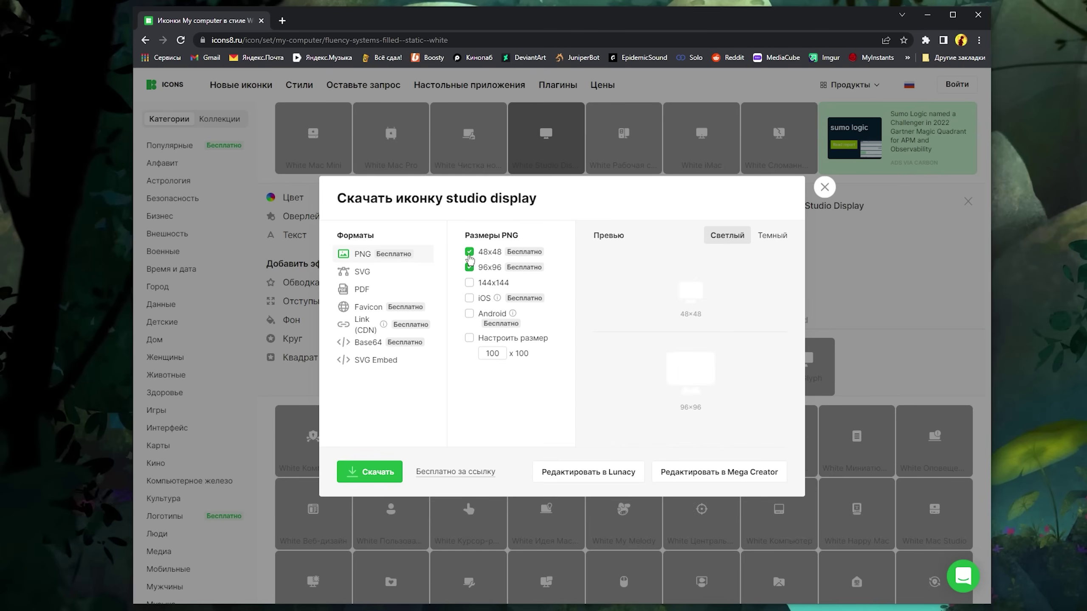
pyautogui.click(380, 472)
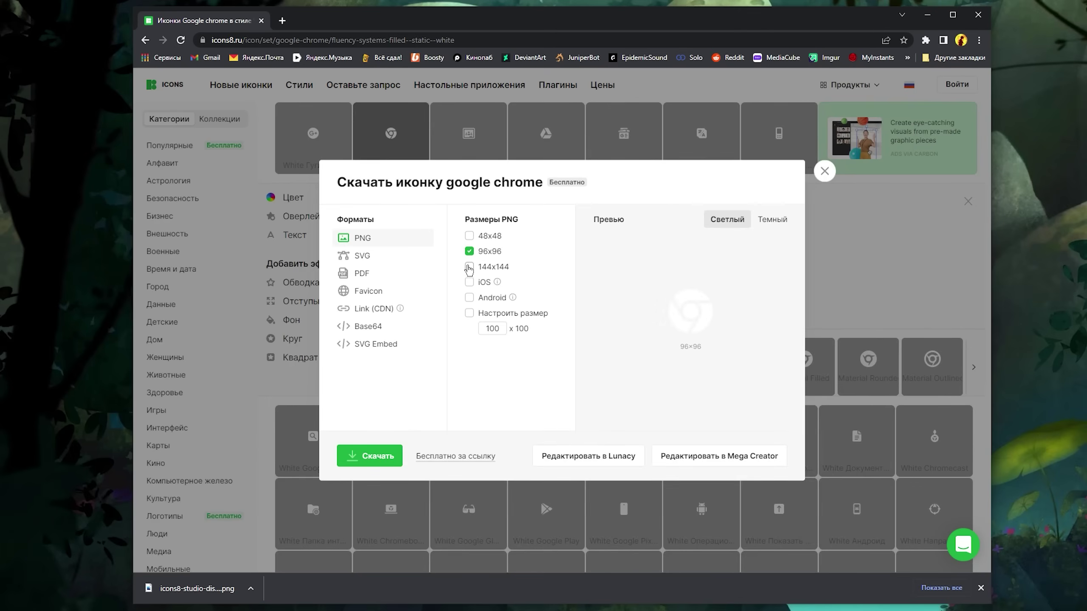
pyautogui.click(371, 454)
# Step: Search for "recyle bin" icons and download the white trash can icon named Удалить as a 96x96 PNG
pyautogui.tripleClick(384, 121)
pyautogui.press('BackSpace')
pyautogui.write('recyle bin')
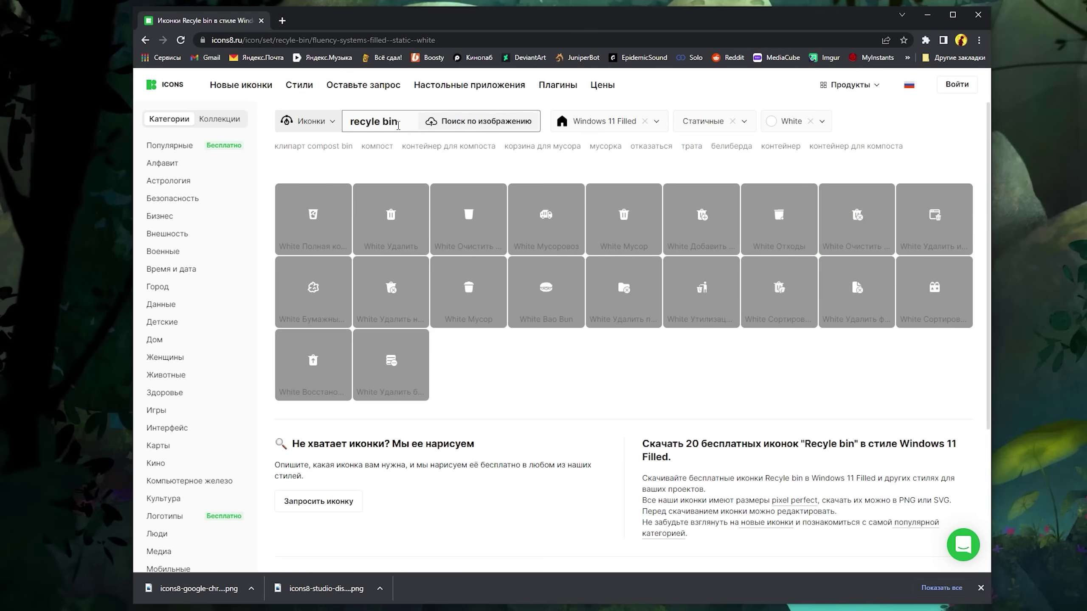
pyautogui.click(390, 214)
pyautogui.click(560, 306)
pyautogui.click(365, 456)
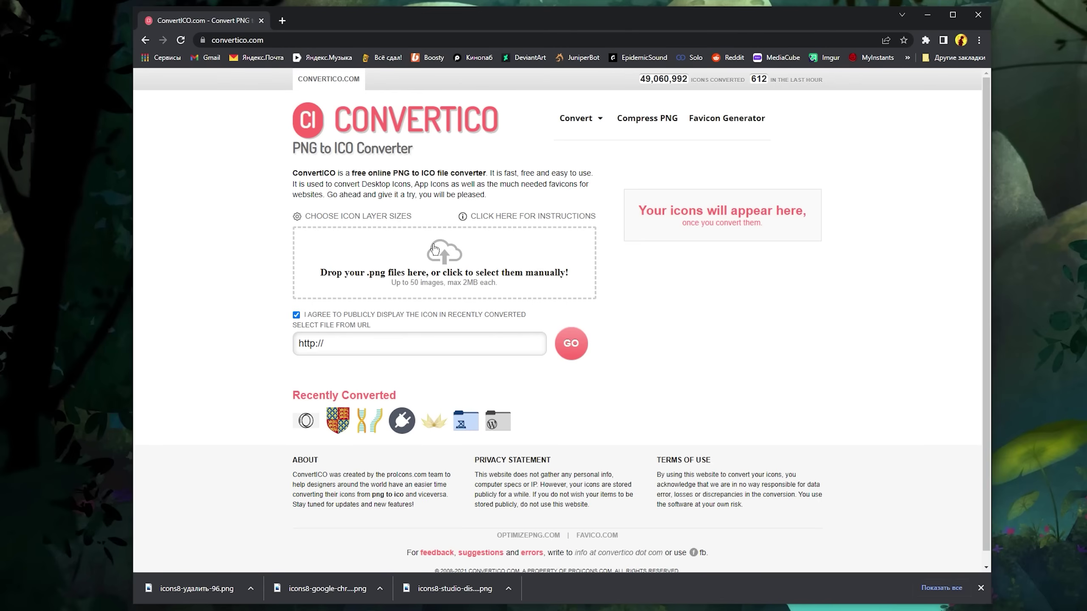
# Step: Convert the three downloaded PNG icons to ICO on convertico.com and download all three results
pyautogui.click(434, 248)
pyautogui.click(183, 105)
pyautogui.moveTo(372, 159); pyautogui.dragTo(278, 102)
pyautogui.click(698, 385)
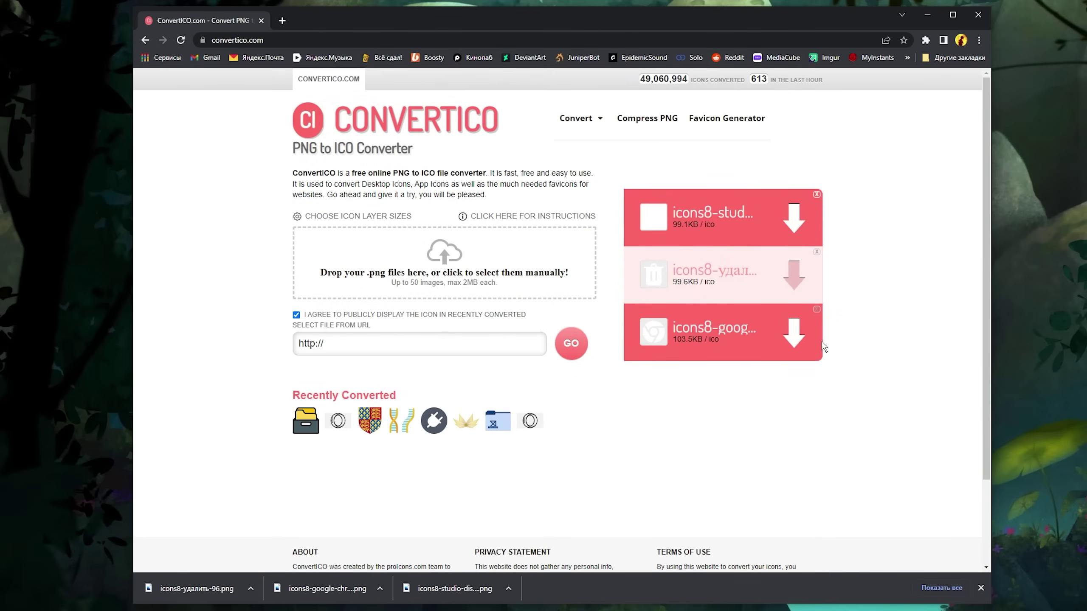
pyautogui.click(794, 334)
pyautogui.click(794, 276)
pyautogui.click(771, 237)
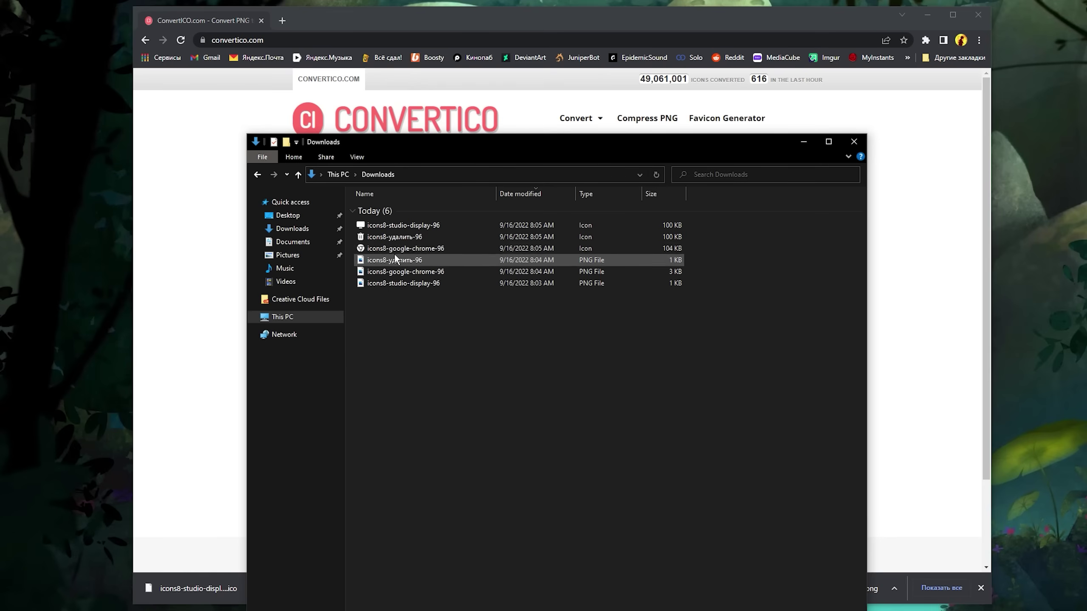
# Step: Place the three converted ICO files from Downloads into the Taskbar labels > Icons folder on the Work (D:) drive
pyautogui.click(397, 250)
pyautogui.keyDown('shift'); pyautogui.click(402, 225); pyautogui.keyUp('shift')
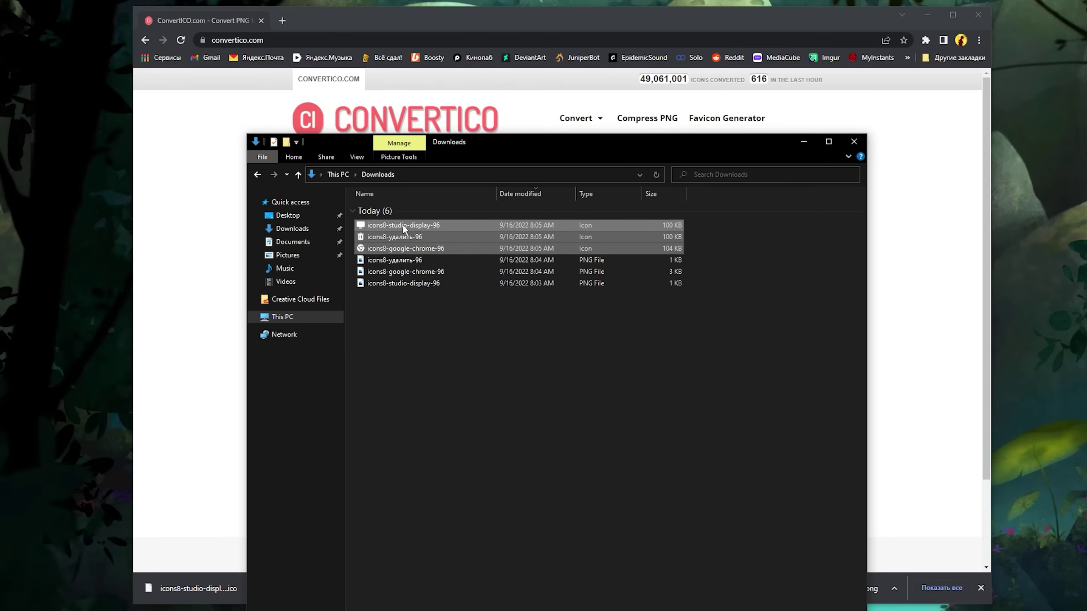
pyautogui.hotkey('alt', 'Tab')
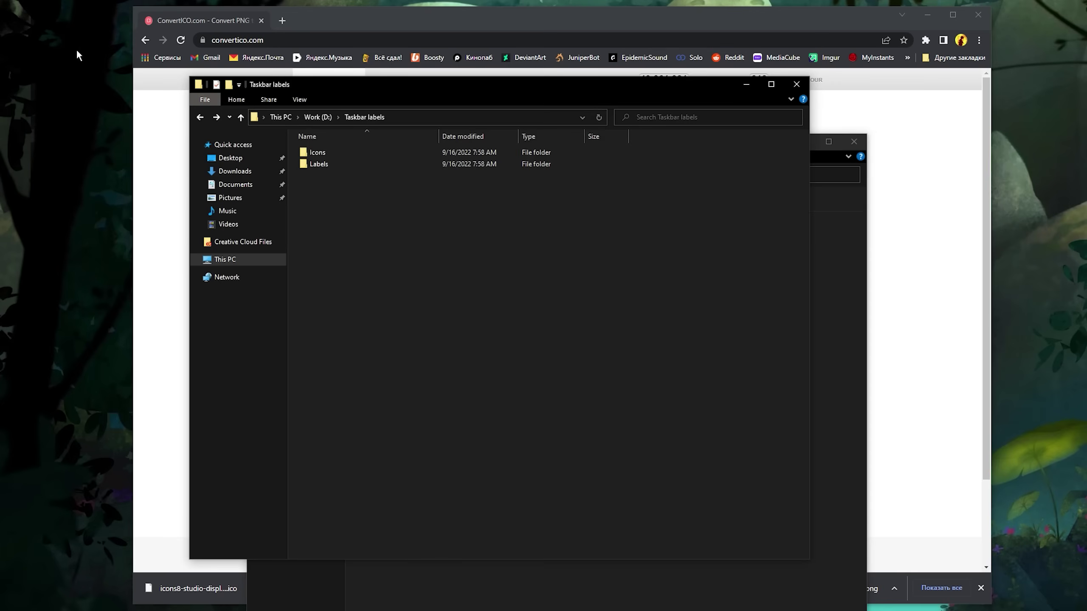
pyautogui.doubleClick(327, 150)
pyautogui.hotkey('ctrl', 'v')
pyautogui.click(382, 229)
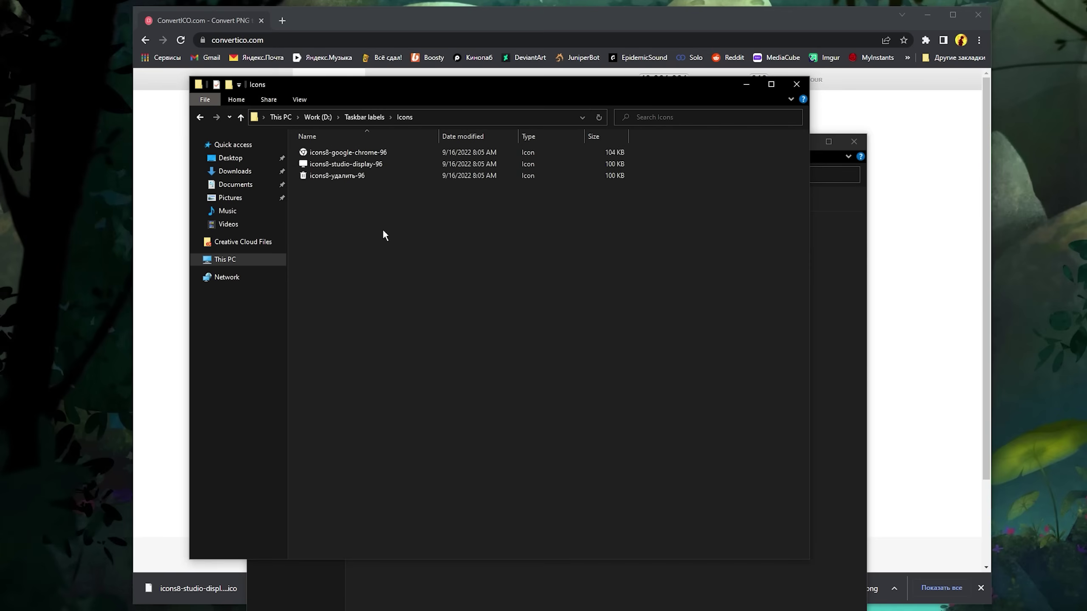
# Step: Copy the Icons folder's path and open the neighbouring Labels folder with its shortcuts shown as medium icons
pyautogui.click(458, 117)
pyautogui.hotkey('ctrl', 'c')
pyautogui.click(440, 249)
pyautogui.hotkey('alt', 'Left')
pyautogui.doubleClick(356, 164)
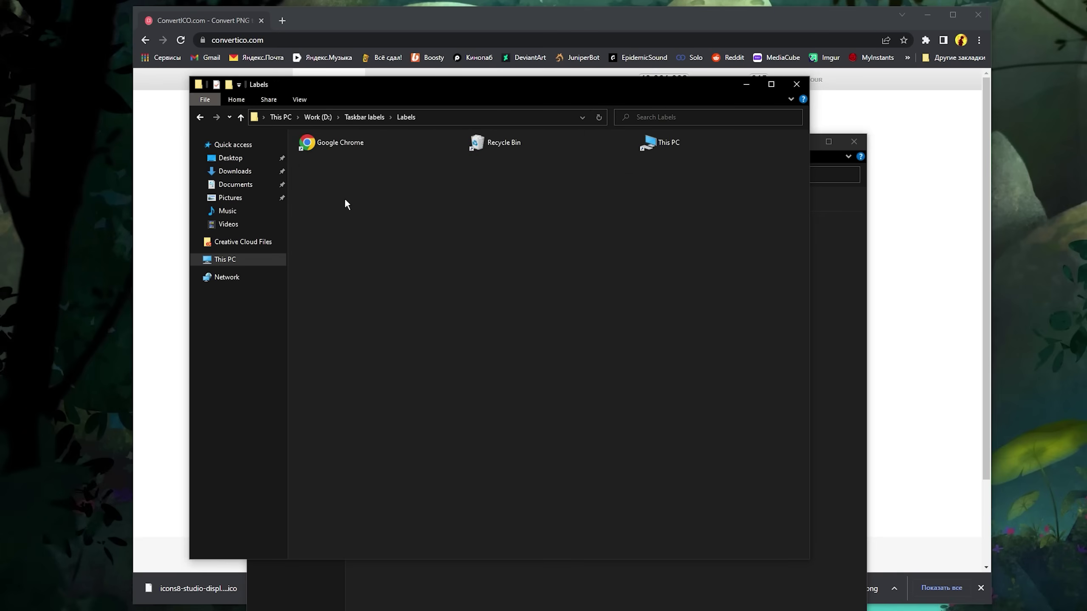
pyautogui.hotkey('ctrl', 'shift', '3')
# Step: Set the Google Chrome shortcut's icon to icons8-google-chrome-96 from the Icons folder, and browse for a new Recycle Bin shortcut icon
pyautogui.rightClick(317, 160)
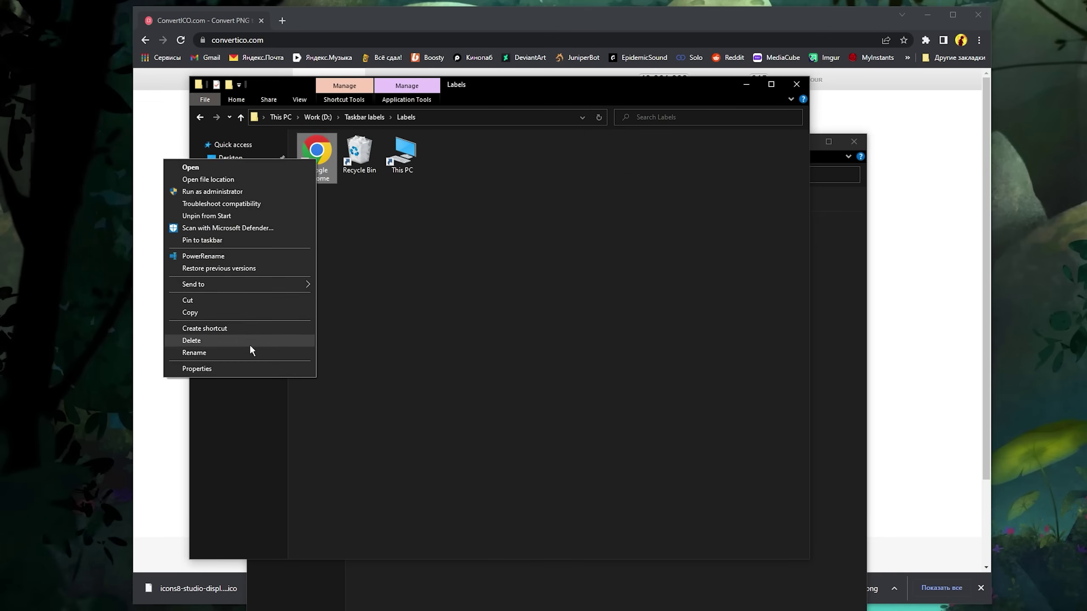
pyautogui.click(240, 368)
pyautogui.click(425, 361)
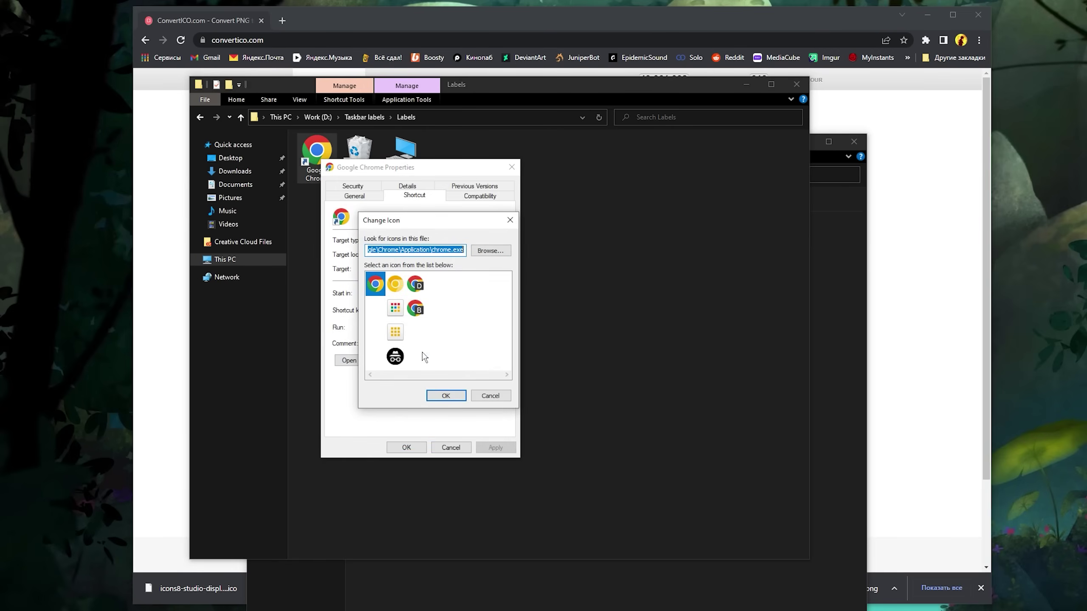
pyautogui.click(486, 253)
pyautogui.click(613, 256)
pyautogui.hotkey('ctrl', 'v')
pyautogui.press('Return')
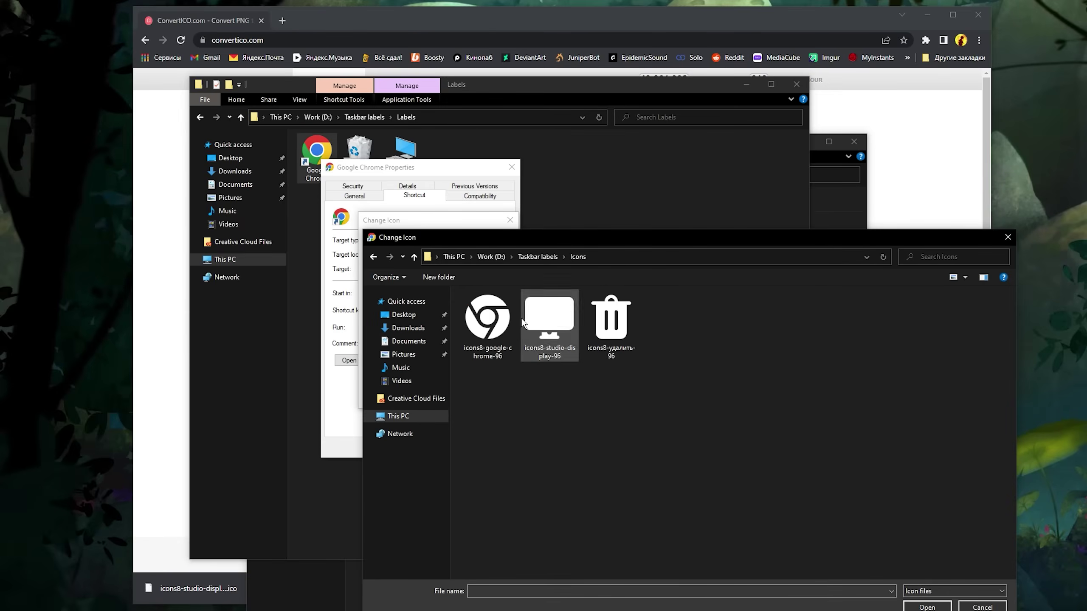
pyautogui.doubleClick(549, 318)
pyautogui.click(443, 394)
pyautogui.click(406, 444)
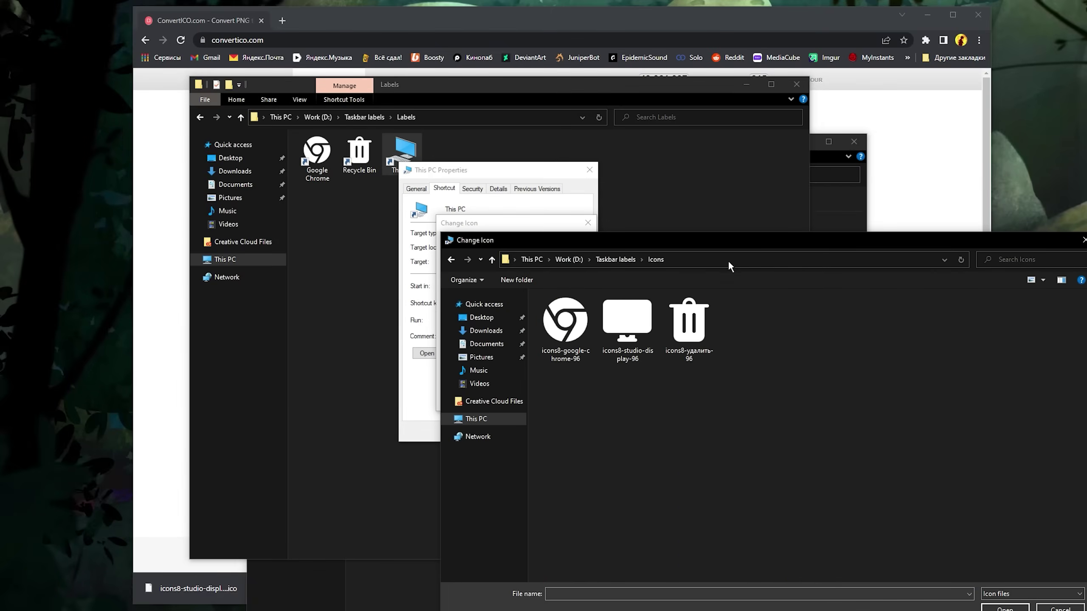
pyautogui.click(649, 319)
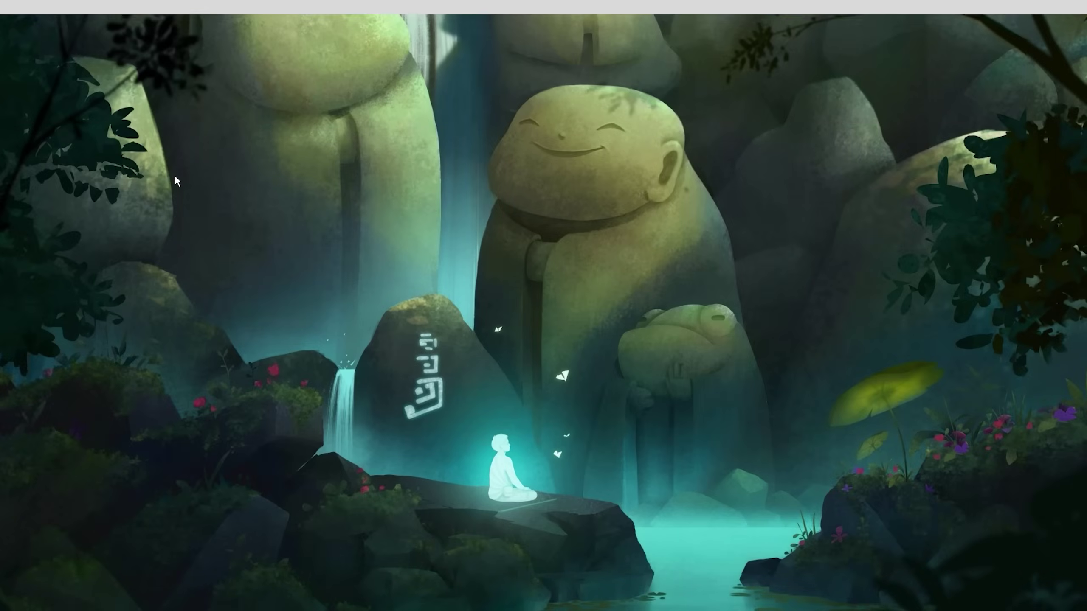
# Step: Open the desktop Background personalization settings and move the window aside
pyautogui.rightClick(176, 178)
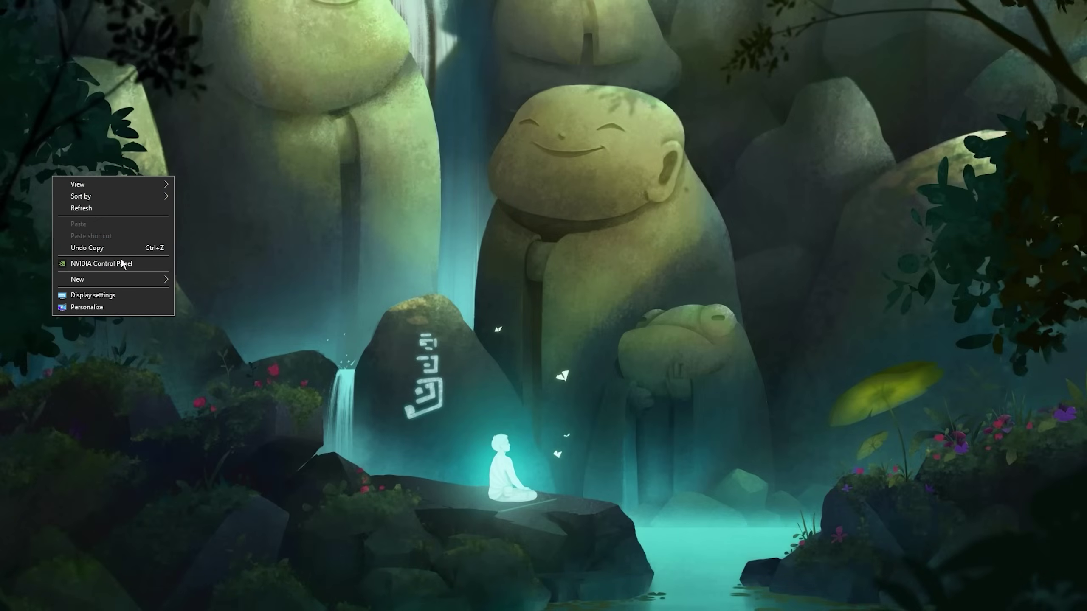
pyautogui.click(102, 310)
pyautogui.moveTo(478, 104); pyautogui.dragTo(683, 69)
pyautogui.click(479, 193)
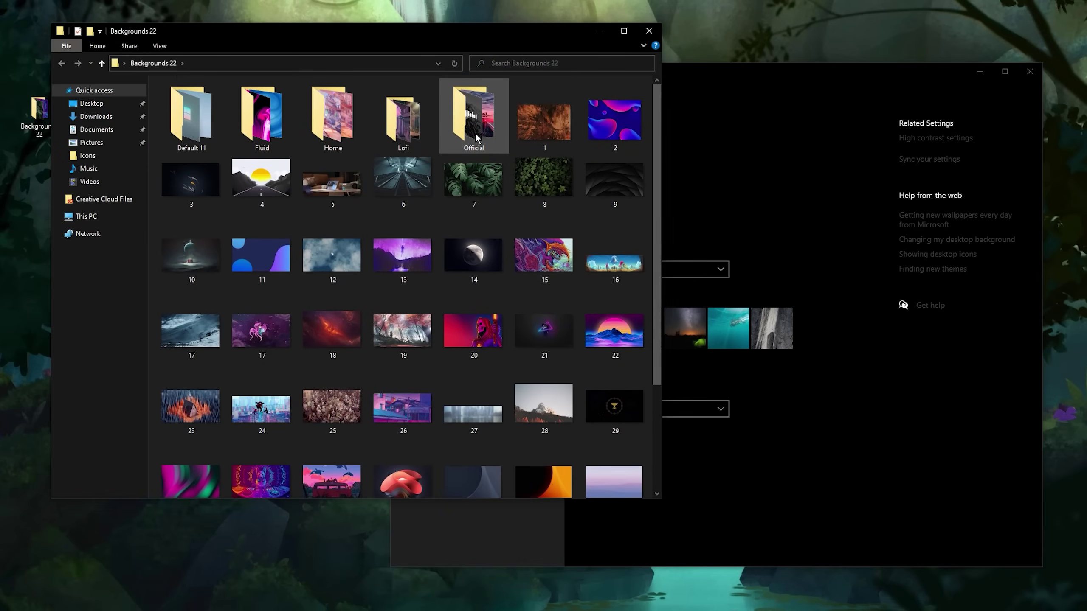
# Step: Look through the wallpapers in Backgrounds 22, including its Official, Lofi, Home, Fluid and Default 11 subfolders
pyautogui.doubleClick(475, 133)
pyautogui.hotkey('alt', 'Left')
pyautogui.doubleClick(372, 146)
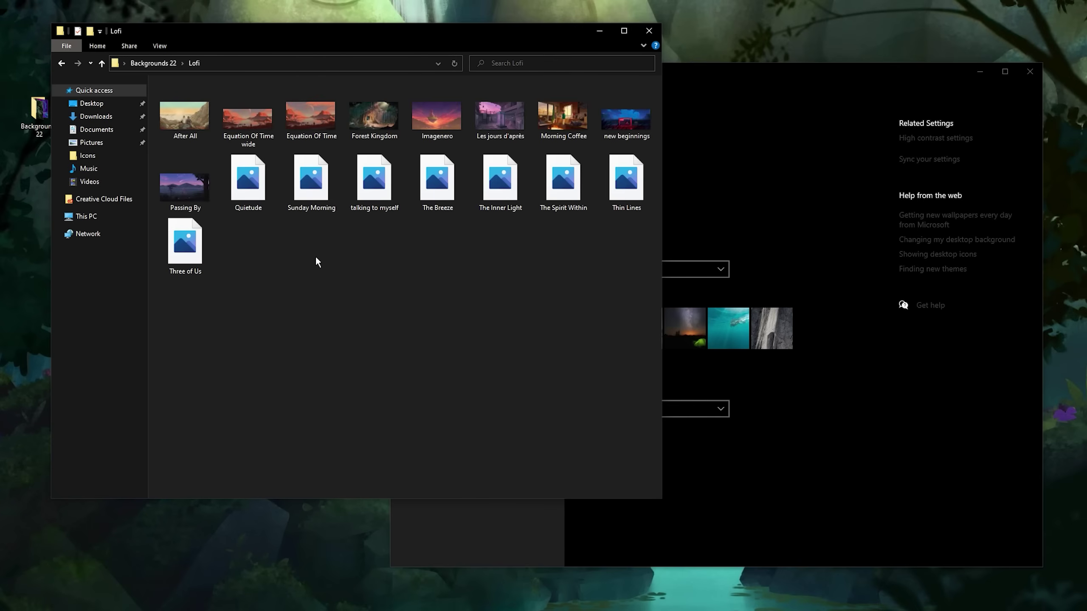
pyautogui.hotkey('alt', 'Left')
pyautogui.doubleClick(322, 134)
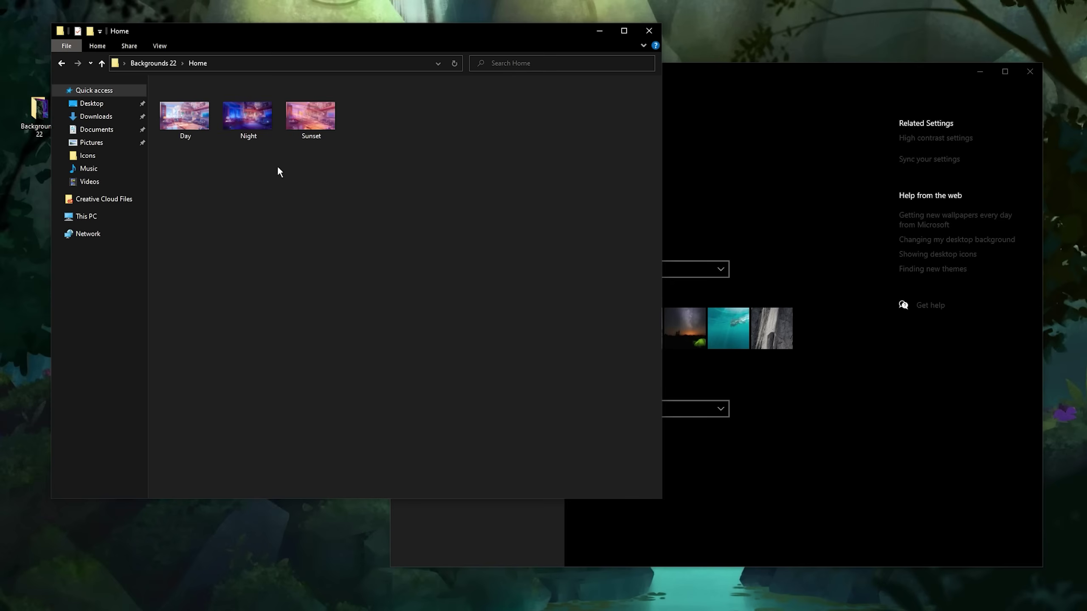
pyautogui.hotkey('alt', 'Left')
pyautogui.click(260, 130)
pyautogui.doubleClick(261, 133)
pyautogui.hotkey('alt', 'Left')
pyautogui.doubleClick(220, 149)
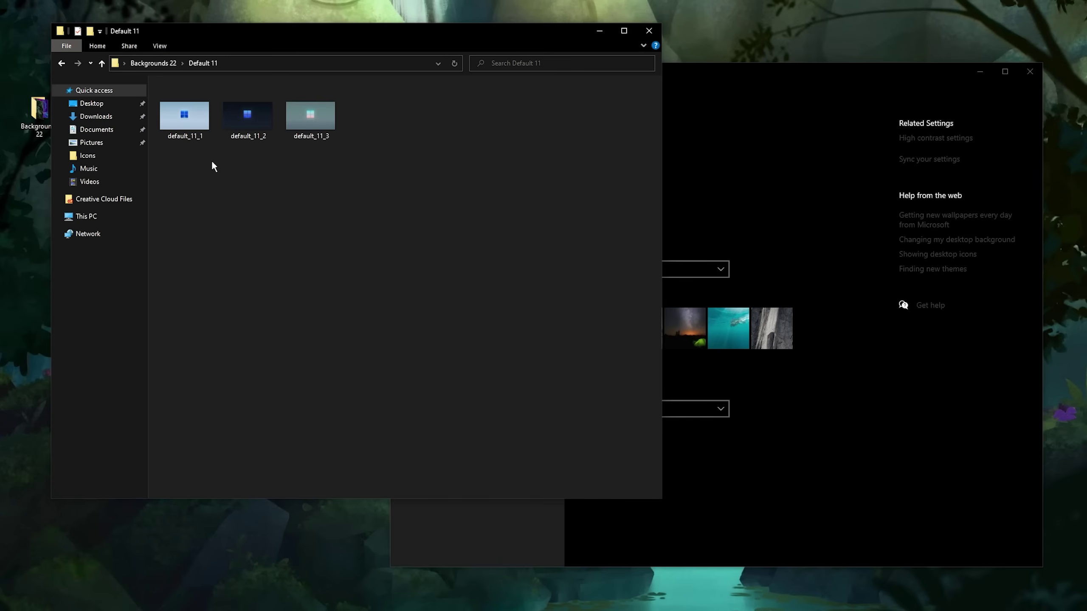
pyautogui.hotkey('alt', 'Left')
pyautogui.scroll(-5, 388, 179)
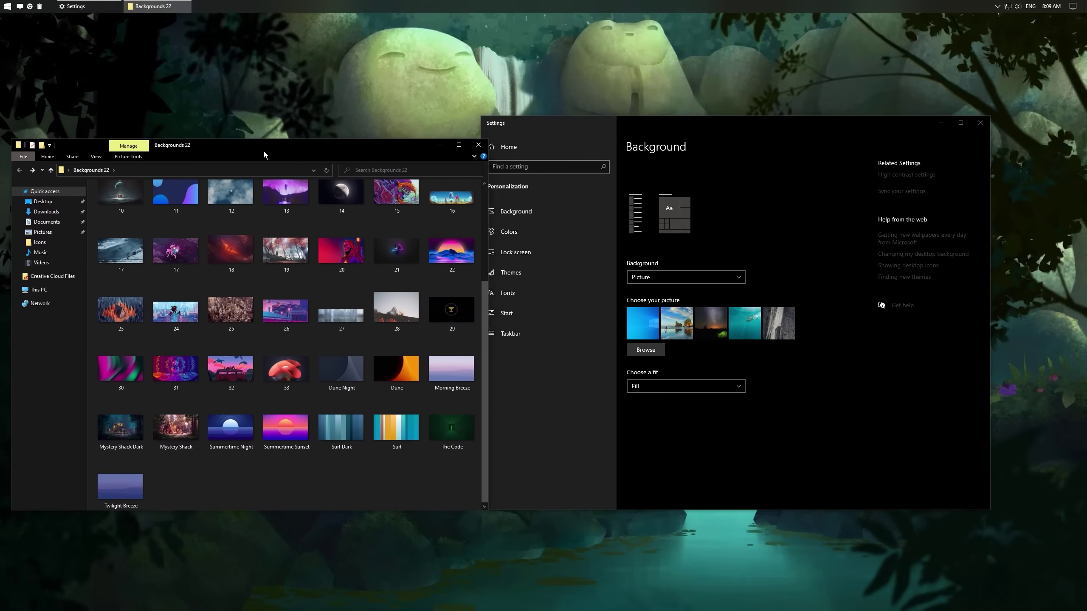
# Step: Set wallpaper 15 from Backgrounds 22 as the desktop background and minimize the Settings window
pyautogui.scroll(2, 543, 149)
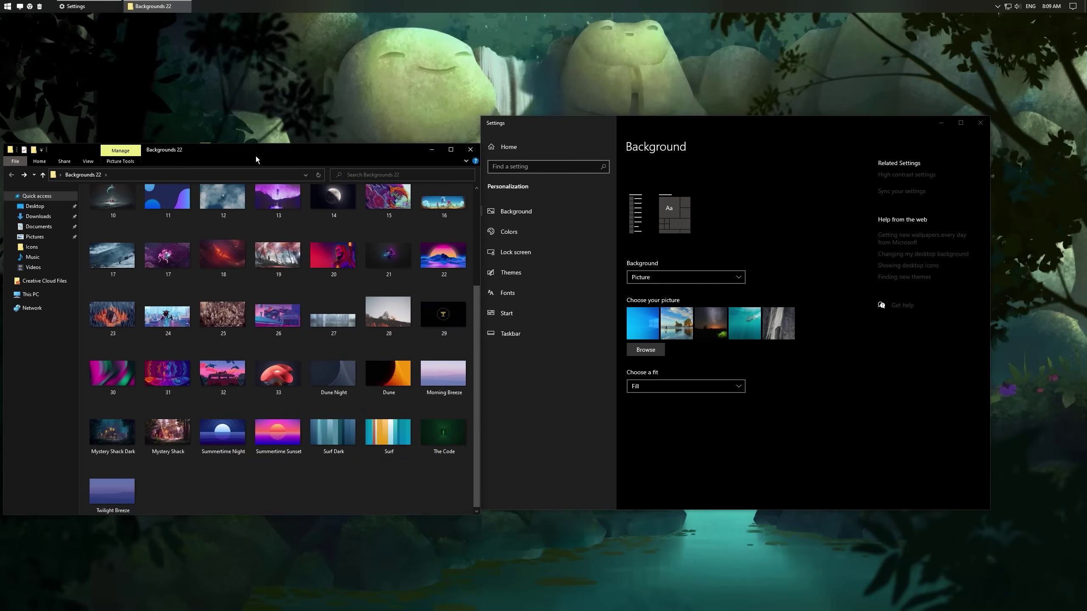
pyautogui.rightClick(387, 242)
pyautogui.click(352, 273)
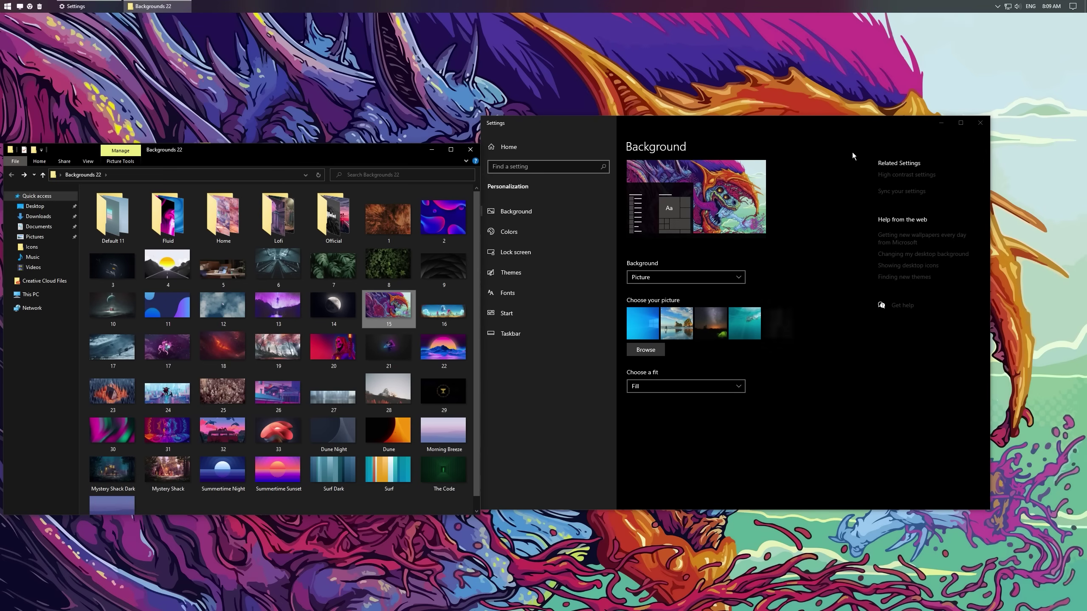
pyautogui.click(940, 122)
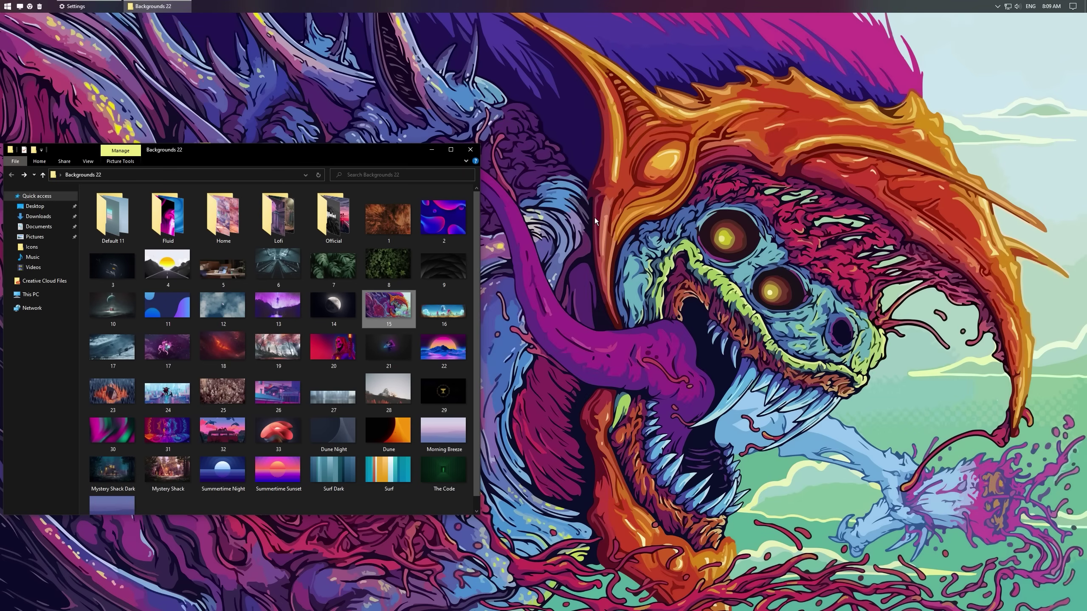
# Step: Set wallpaper 31 from Backgrounds 22 as the desktop background
pyautogui.scroll(-1, 342, 325)
pyautogui.rightClick(168, 400)
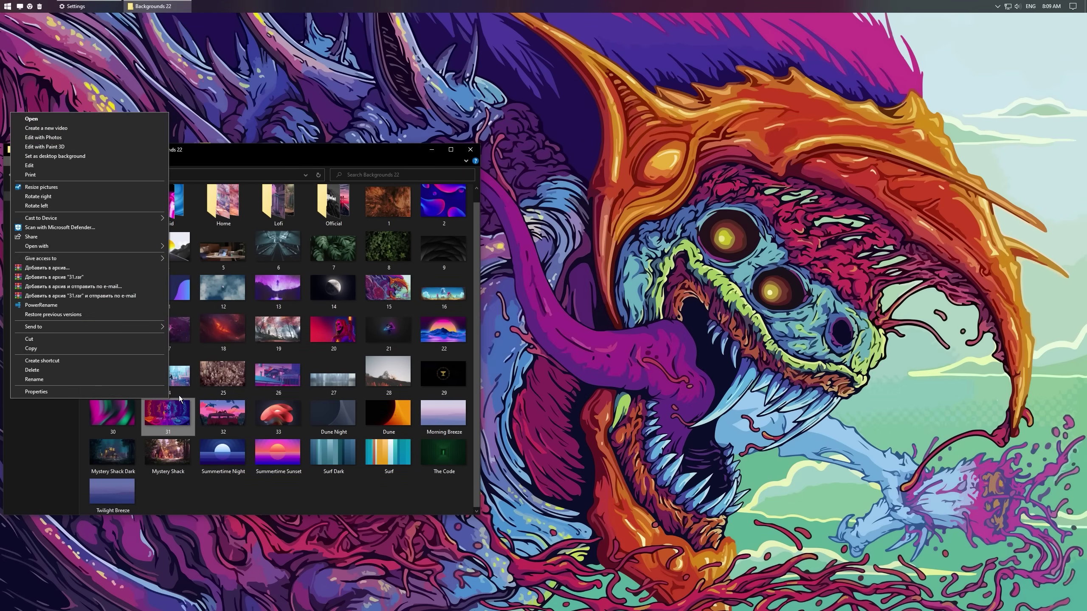
pyautogui.click(78, 160)
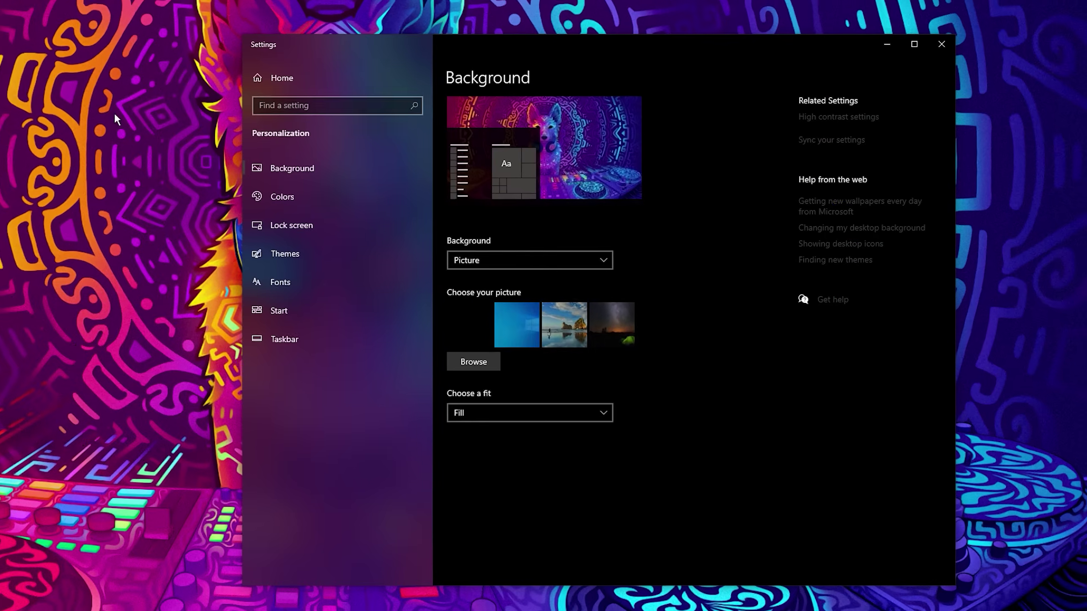
# Step: Enable automatically picking an accent color from the background in the Colors settings and check the remaining color options
pyautogui.click(258, 196)
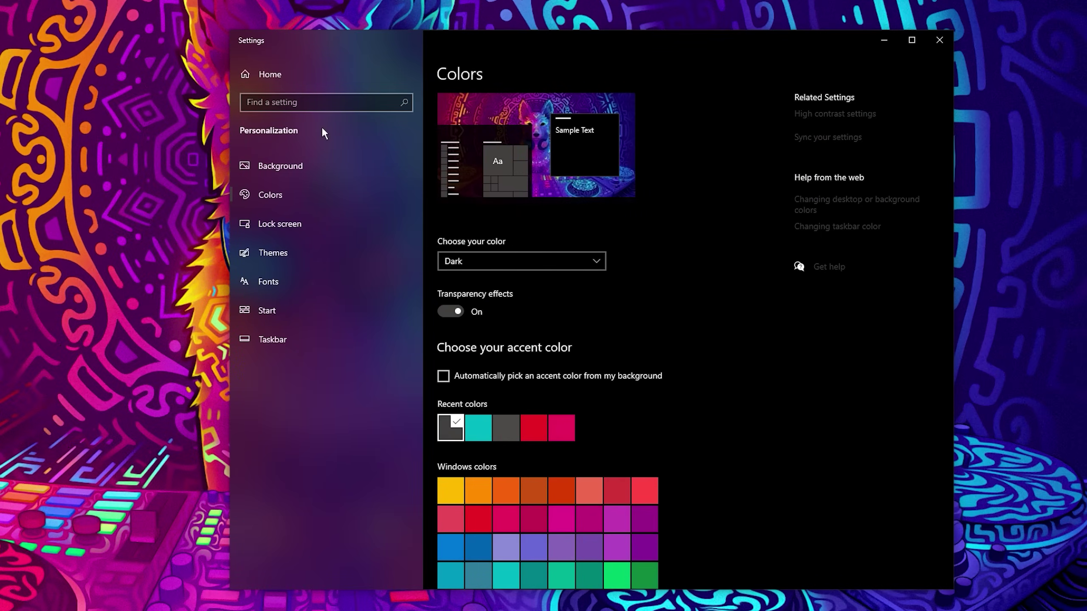
pyautogui.click(443, 377)
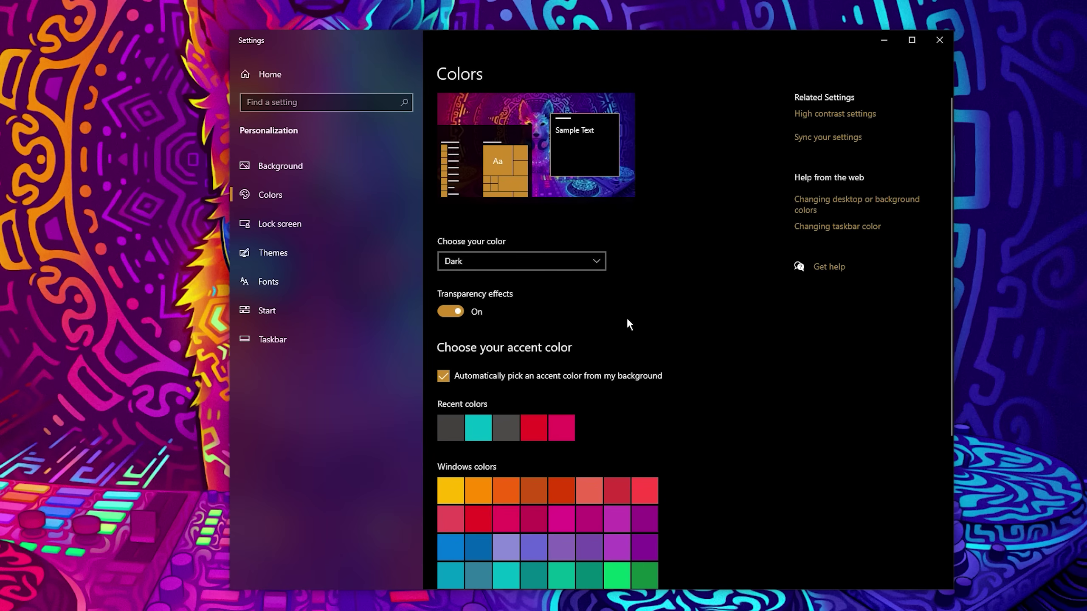
pyautogui.scroll(-5, 633, 314)
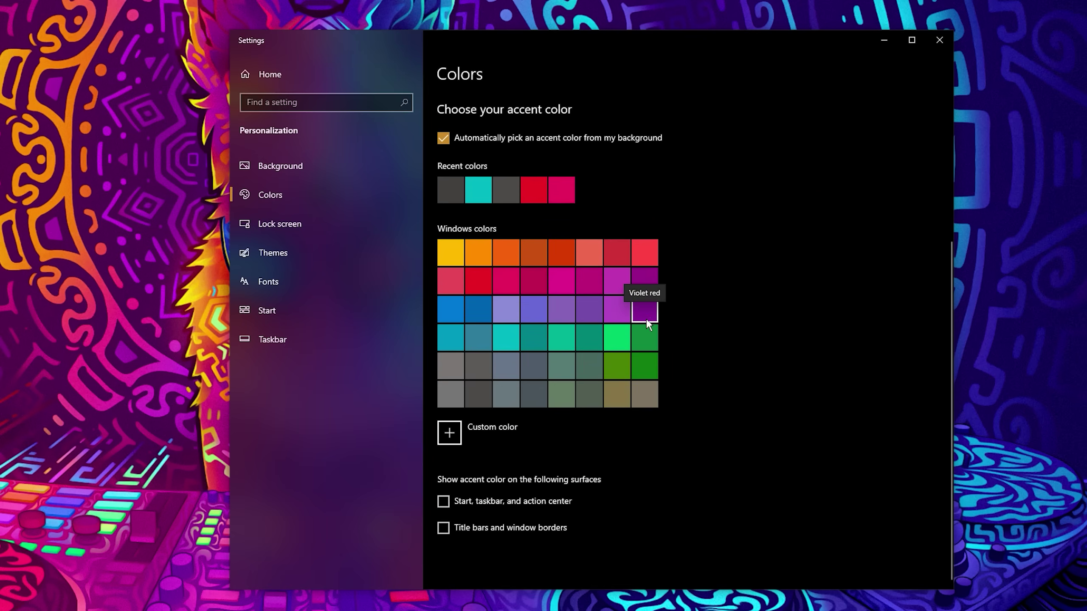
# Step: Replace the lock screen picture with an image browsed from the computer
pyautogui.click(320, 216)
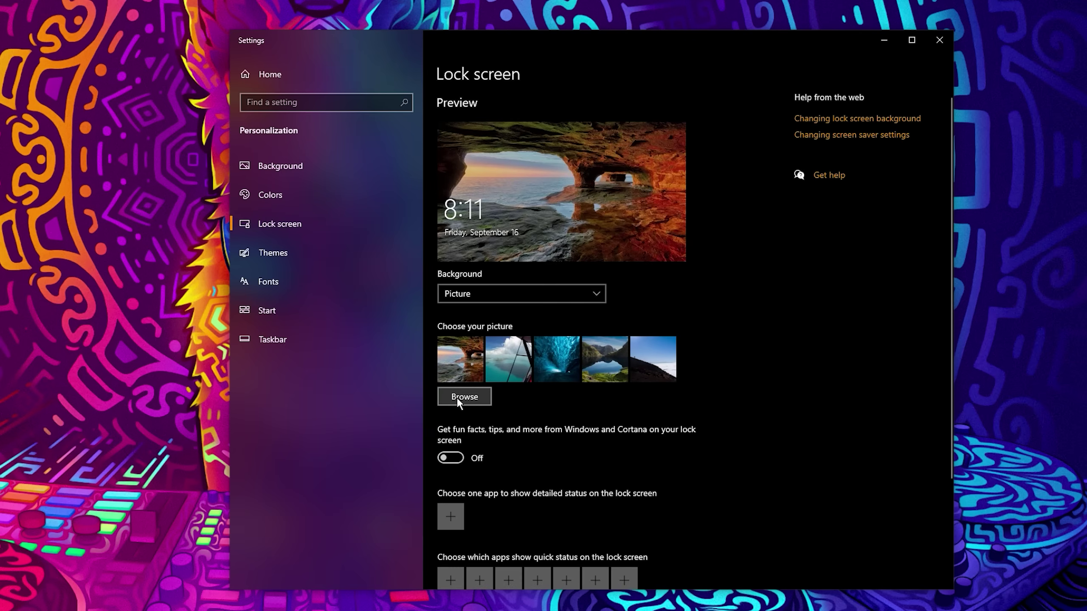
pyautogui.click(456, 397)
pyautogui.doubleClick(385, 288)
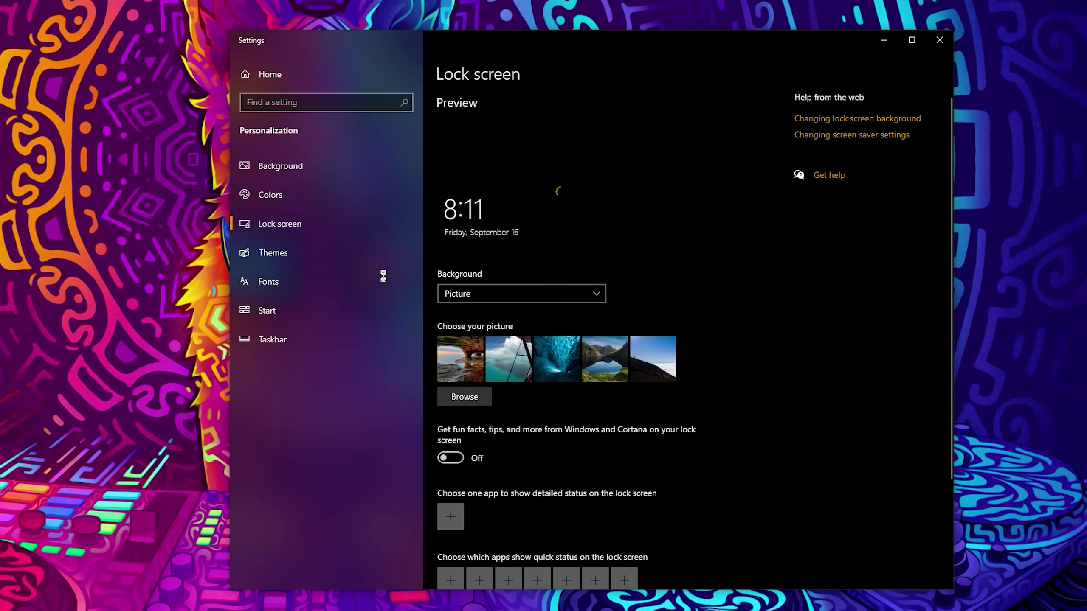
# Step: Open the Themes settings and browse the cursor packs in the cursors channel of the SecretLink Stuff Discord server
pyautogui.click(342, 262)
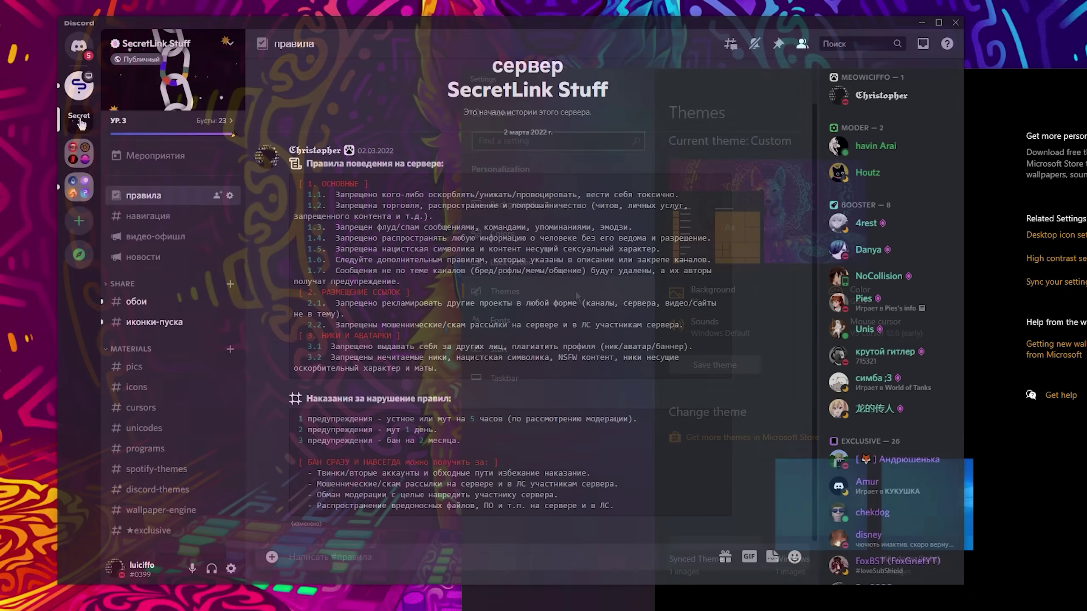
pyautogui.click(140, 407)
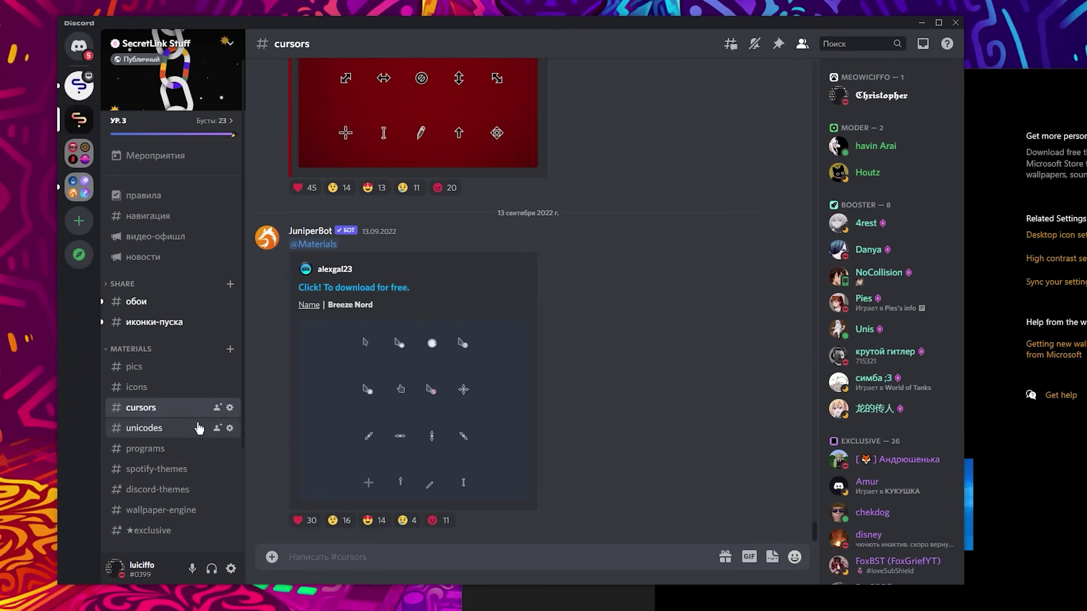
pyautogui.scroll(5, 648, 447)
pyautogui.scroll(10, 659, 434)
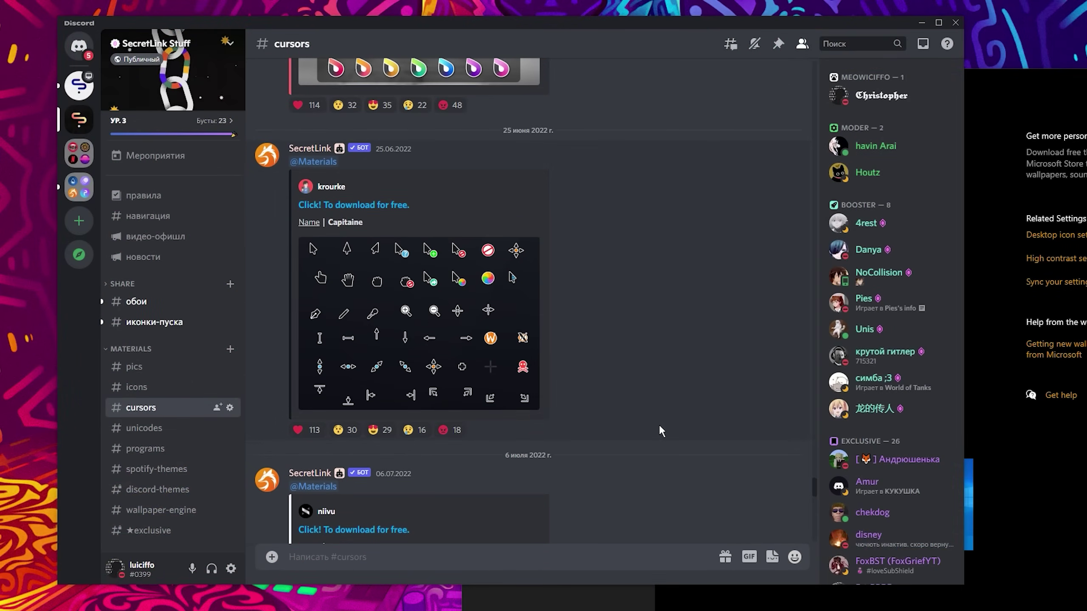
pyautogui.scroll(8, 659, 430)
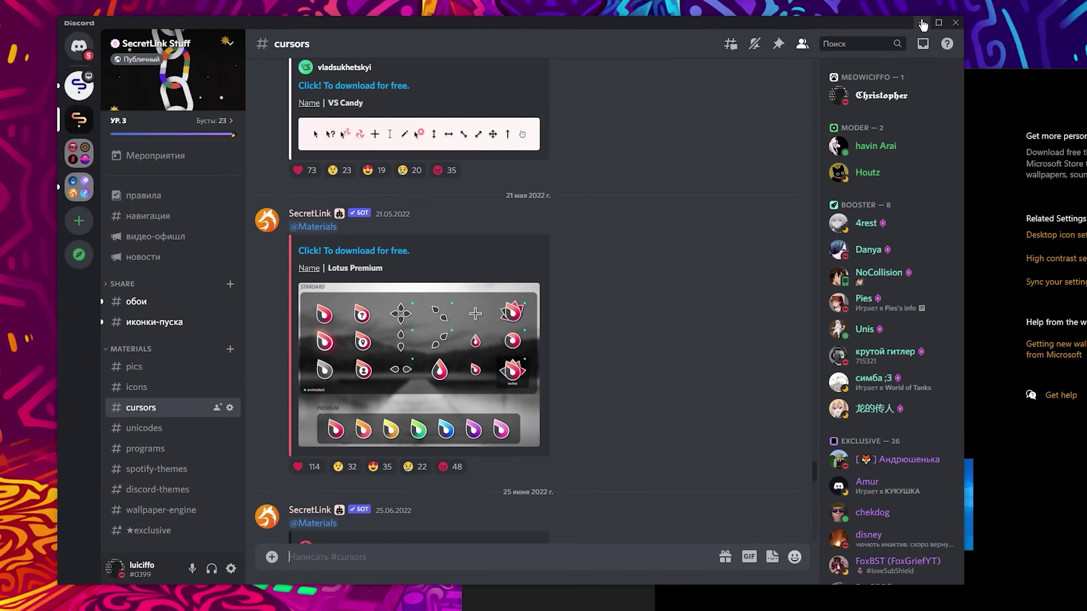
# Step: Browse the cursor and icon posts in the SecretLink Stuff Telegram channel back to the Lotus Premium cursors
pyautogui.scroll(10, 442, 350)
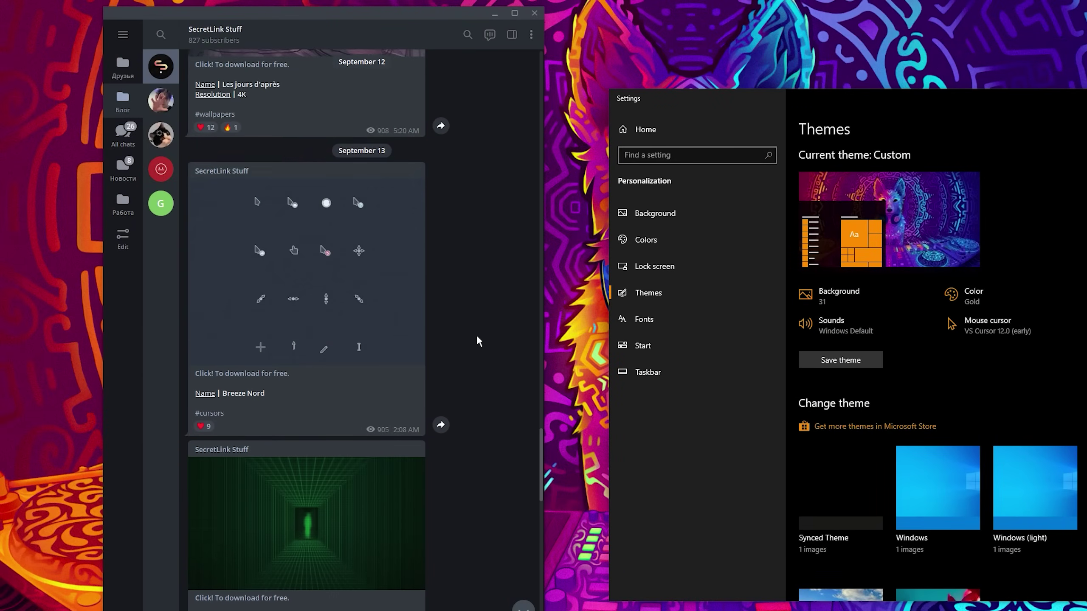
pyautogui.scroll(15, 478, 341)
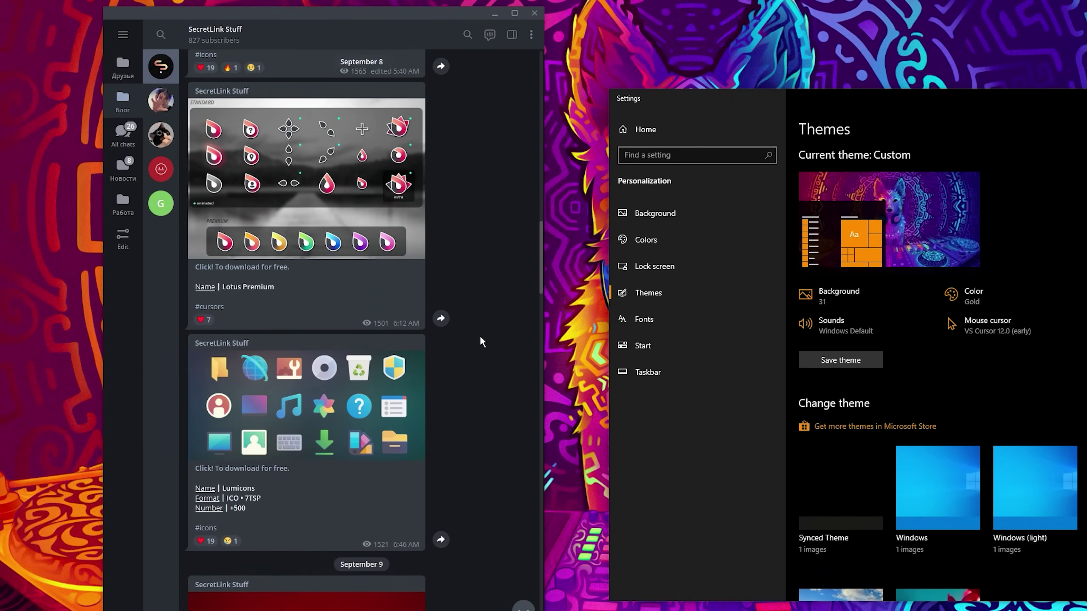
pyautogui.scroll(4, 480, 337)
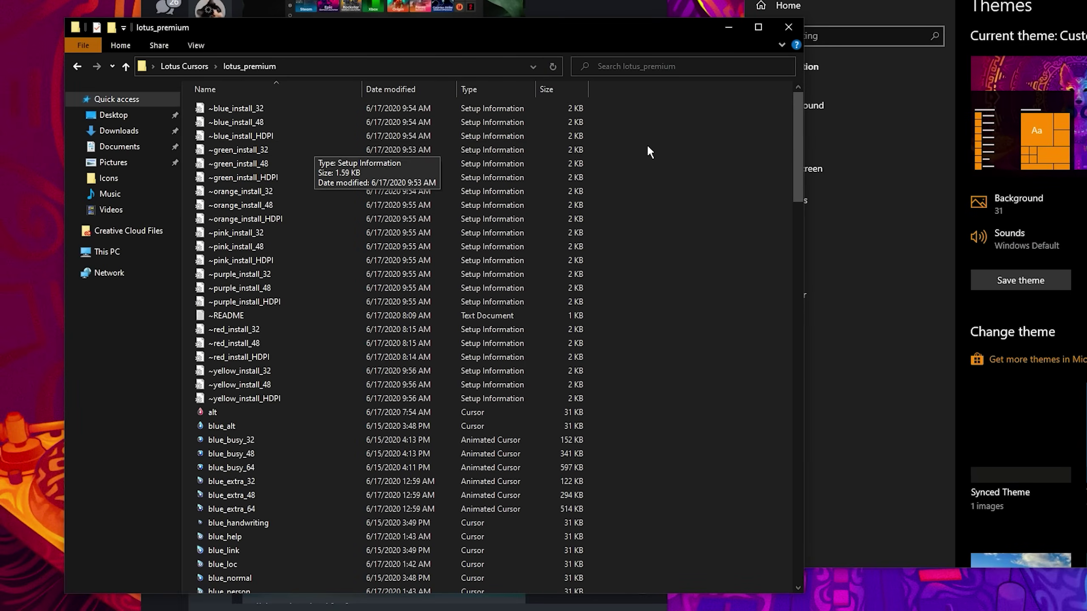
# Step: Install the orange HDPI cursor scheme from ~orange_install_HDPI in the lotus_premium folder
pyautogui.moveTo(796, 138)
pyautogui.mouseDown()
pyautogui.moveTo(767, 493)
pyautogui.moveTo(795, 141)
pyautogui.mouseUp()
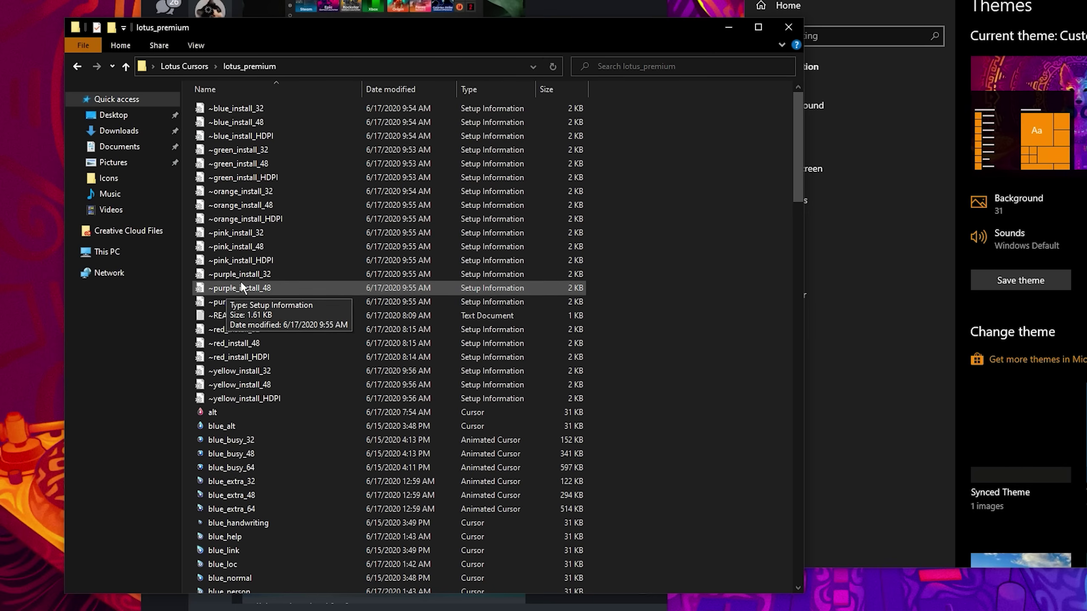
pyautogui.click(254, 220)
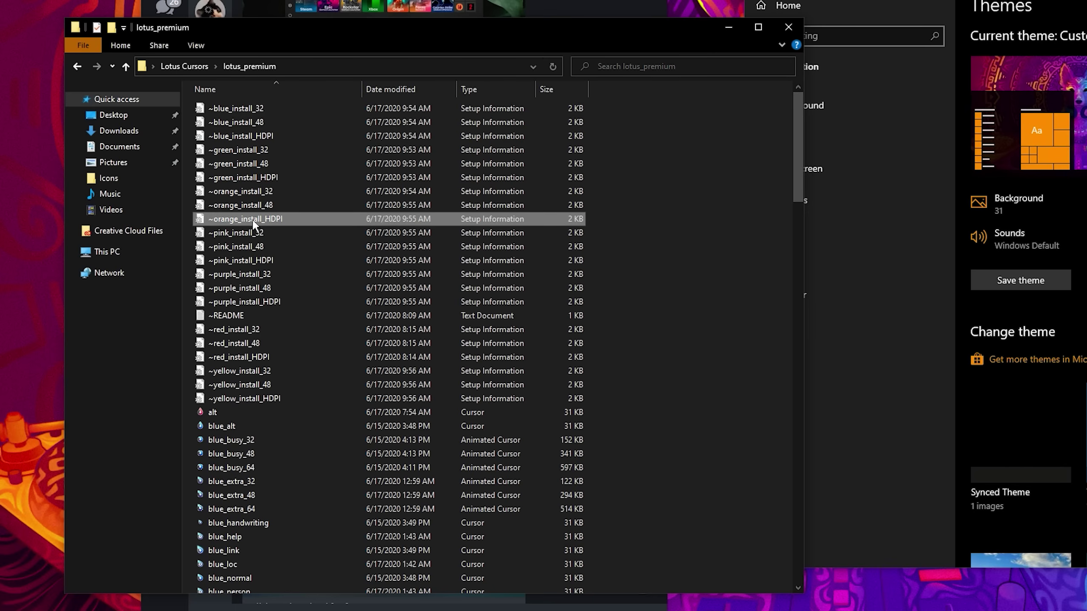
pyautogui.rightClick(253, 221)
pyautogui.click(157, 256)
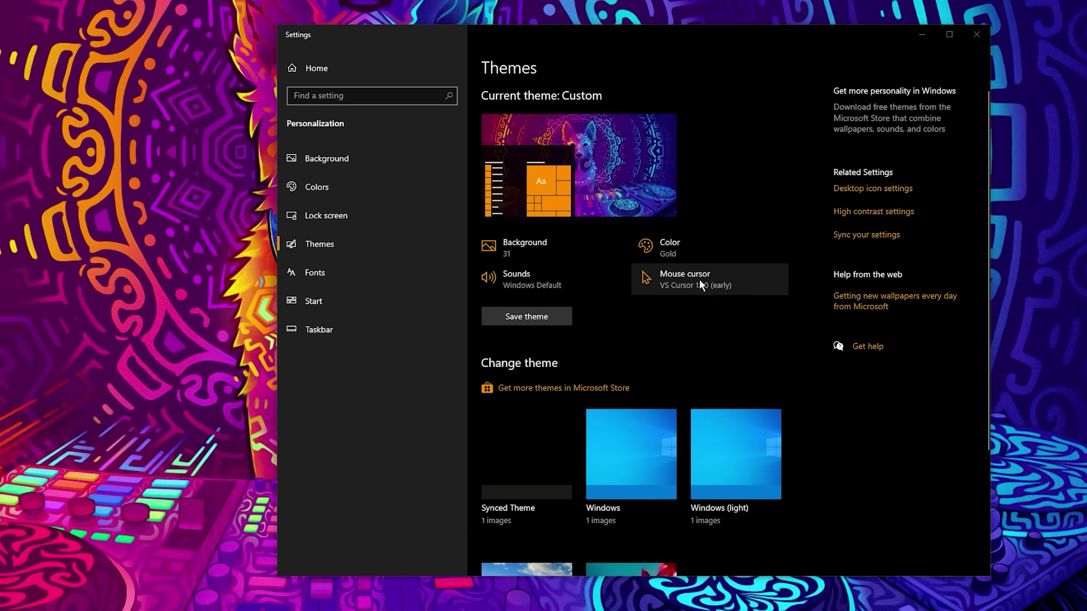
# Step: Apply the lotus_orange scheme as the mouse pointer scheme in the Mouse Properties
pyautogui.click(694, 282)
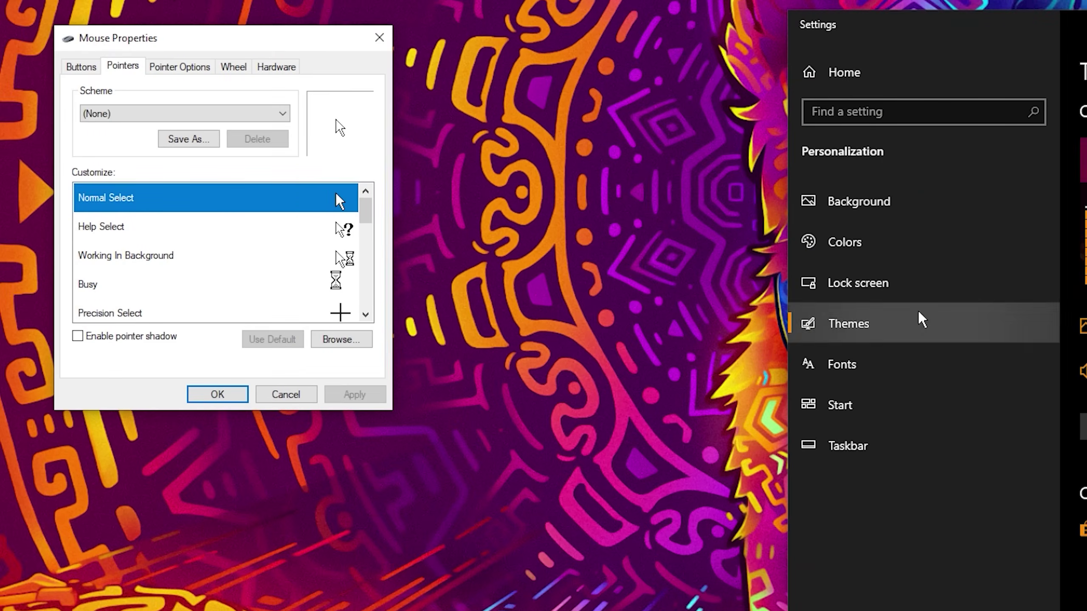
pyautogui.click(124, 114)
pyautogui.click(108, 140)
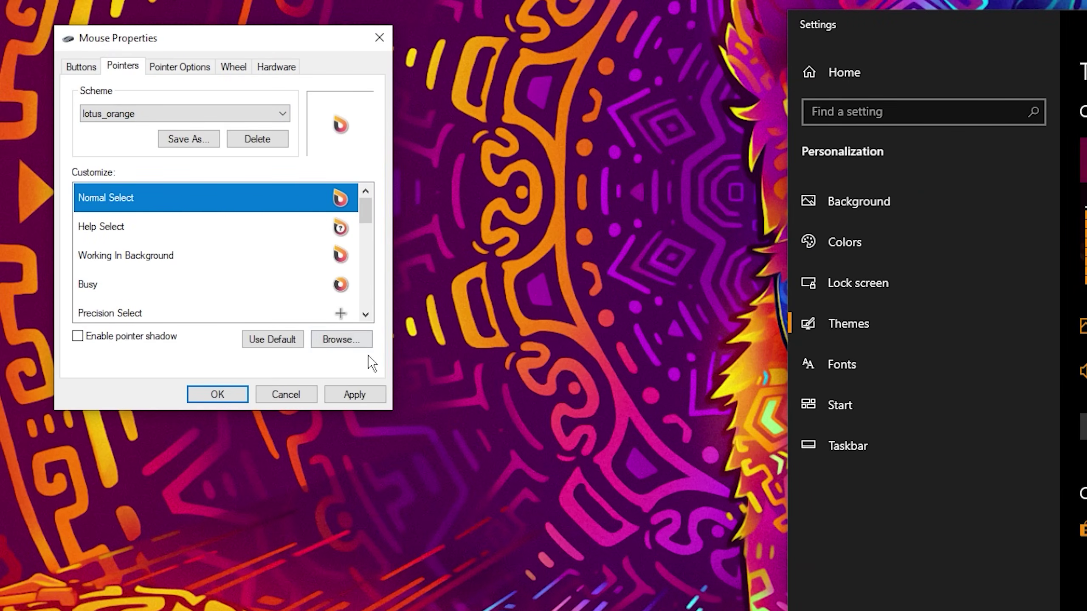
pyautogui.click(971, 472)
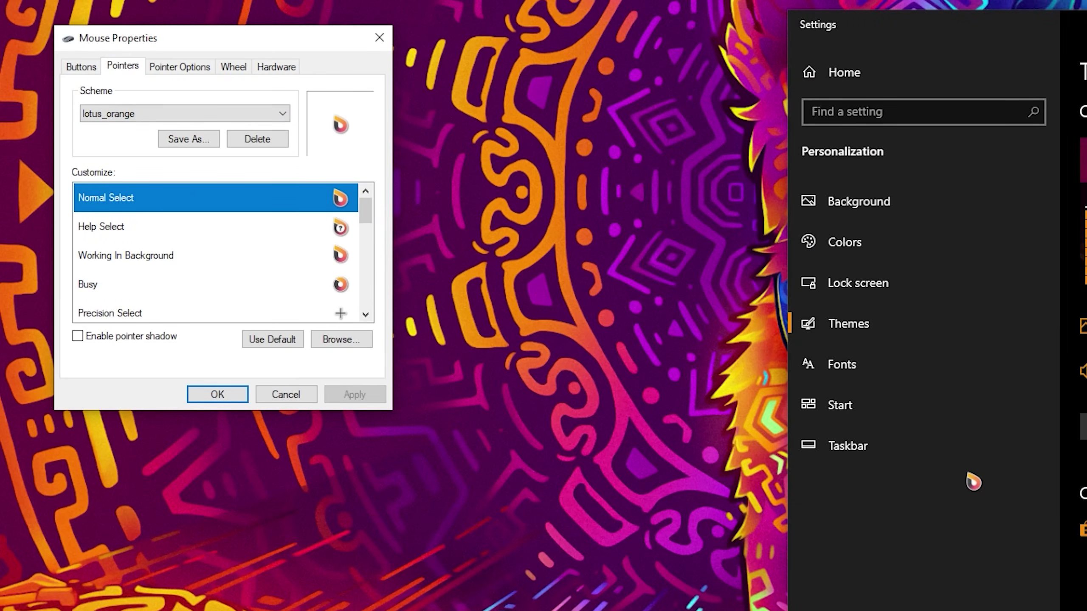
pyautogui.click(217, 388)
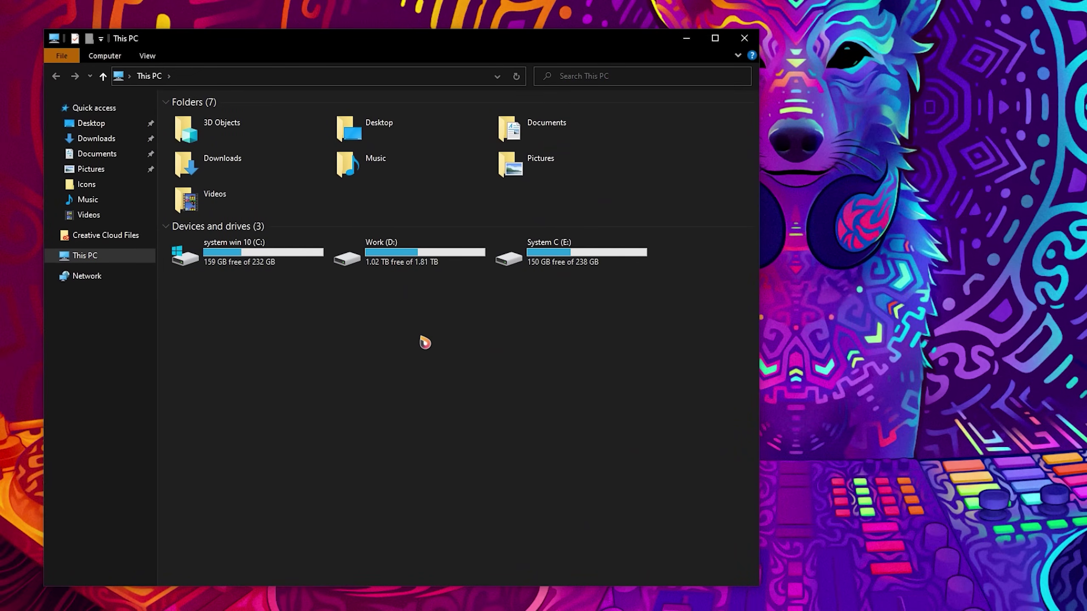
# Step: Set File Explorer to open to This PC instead of Quick access in the Folder Options
pyautogui.press('super+e')
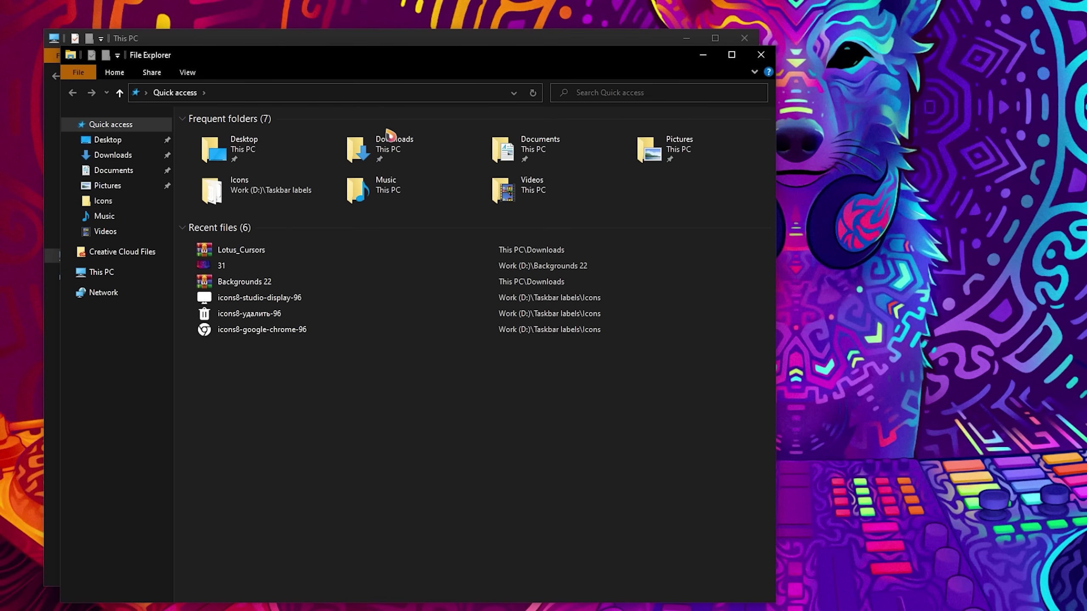
pyautogui.click(754, 72)
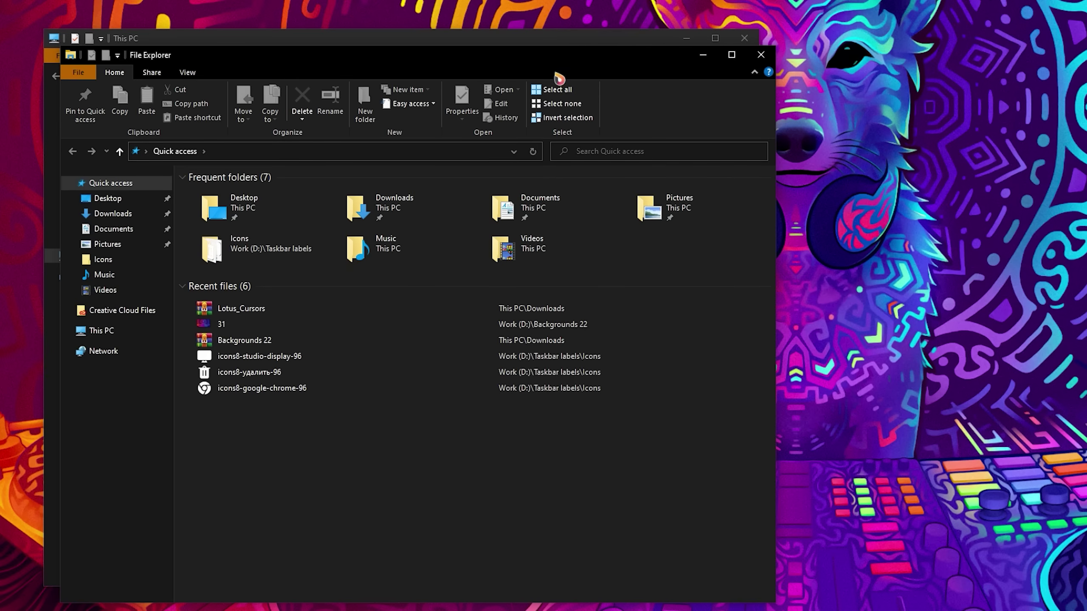
pyautogui.click(188, 73)
pyautogui.click(676, 99)
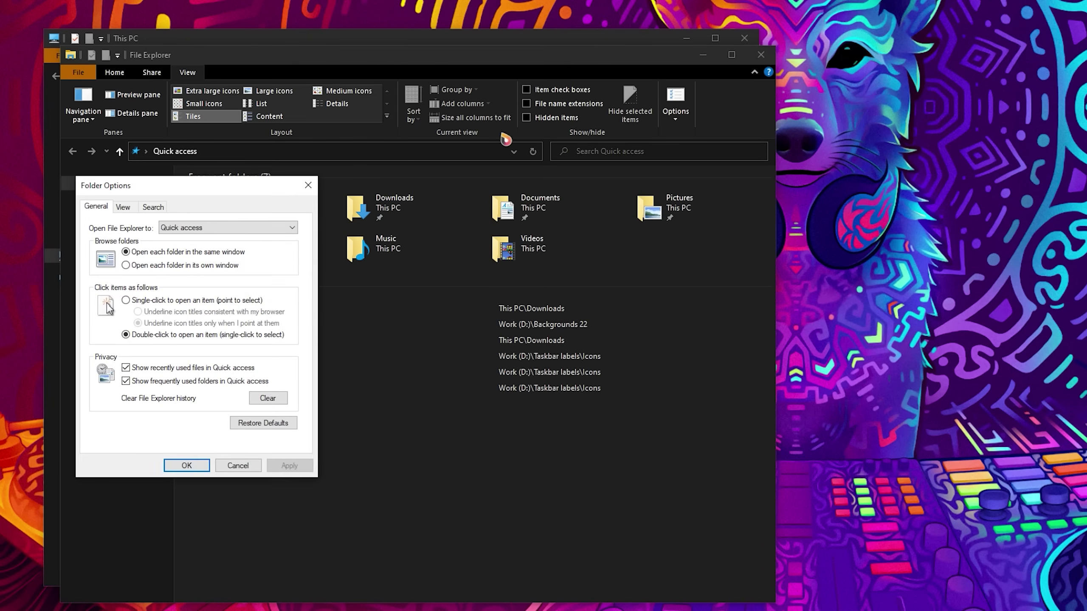
pyautogui.click(214, 227)
pyautogui.click(195, 245)
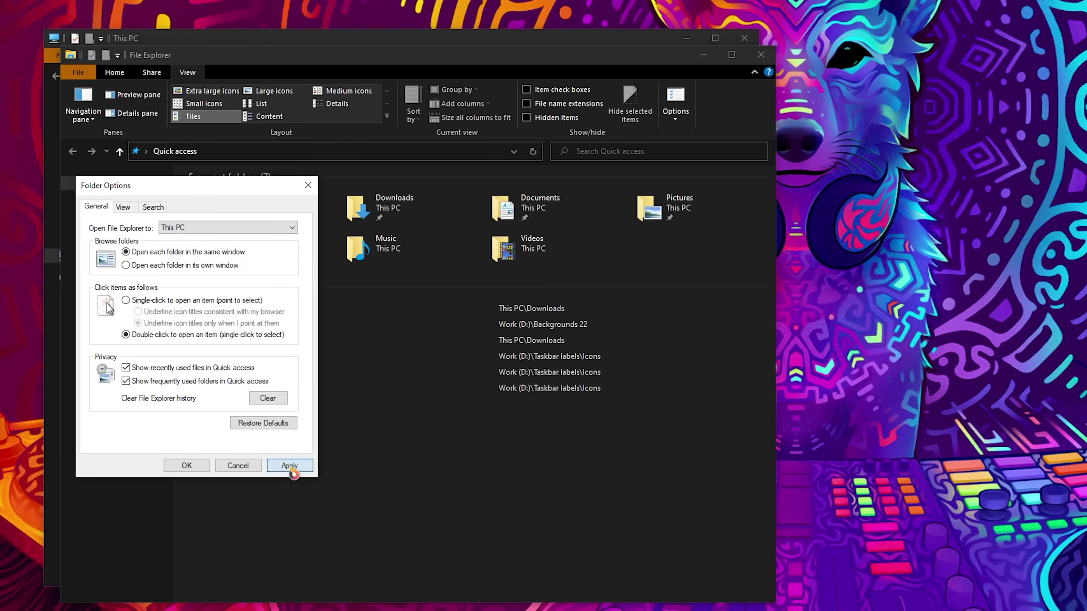
pyautogui.click(186, 465)
# Step: Pin the Recording, Anything and Creation folders from the Work (D:) drive to Quick access and unpin the Pictures folder
pyautogui.press('super+e')
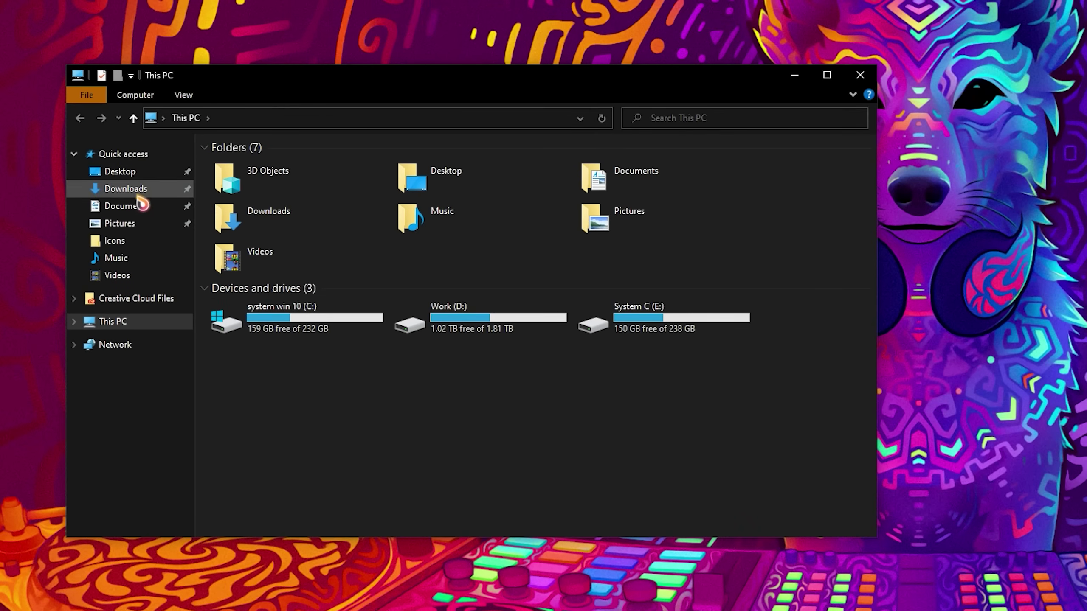
pyautogui.doubleClick(470, 339)
pyautogui.moveTo(243, 177); pyautogui.dragTo(154, 237)
pyautogui.doubleClick(246, 267)
pyautogui.moveTo(241, 163); pyautogui.dragTo(139, 234)
pyautogui.rightClick(125, 223)
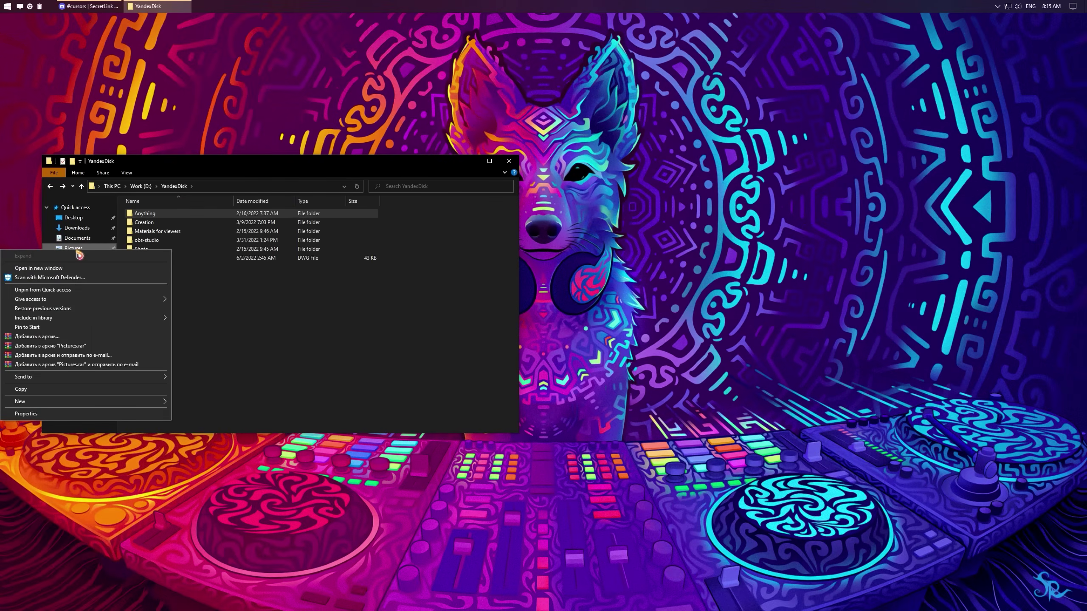
pyautogui.click(114, 298)
# Step: Pin the system win 10 (C:) and Work (D:) drives to Quick access and test the C: shortcut
pyautogui.hotkey('alt', 'Left')
pyautogui.click(69, 326)
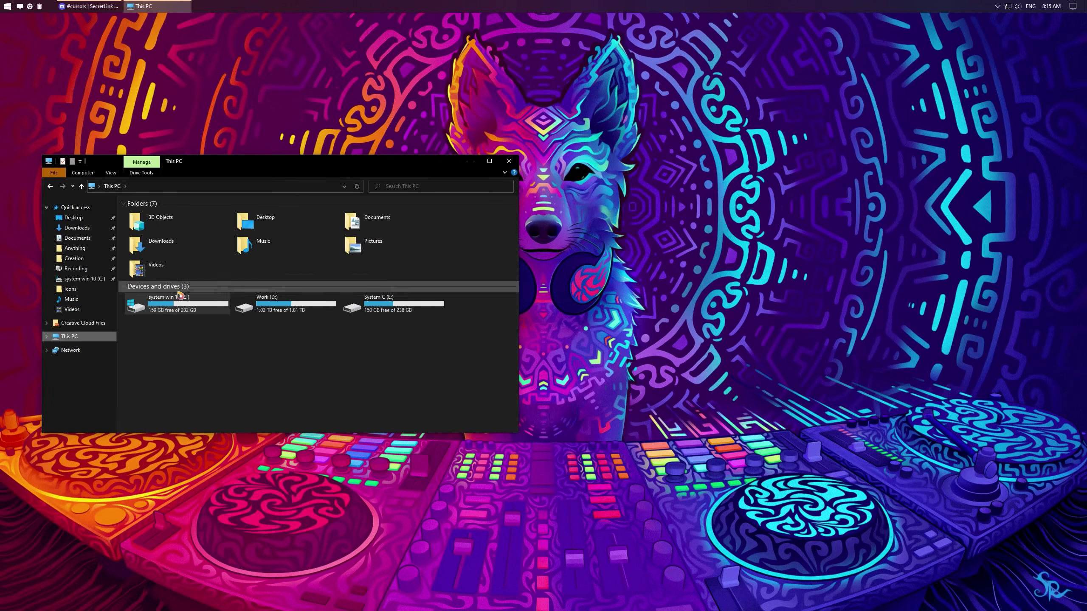
pyautogui.scroll(2, 103, 372)
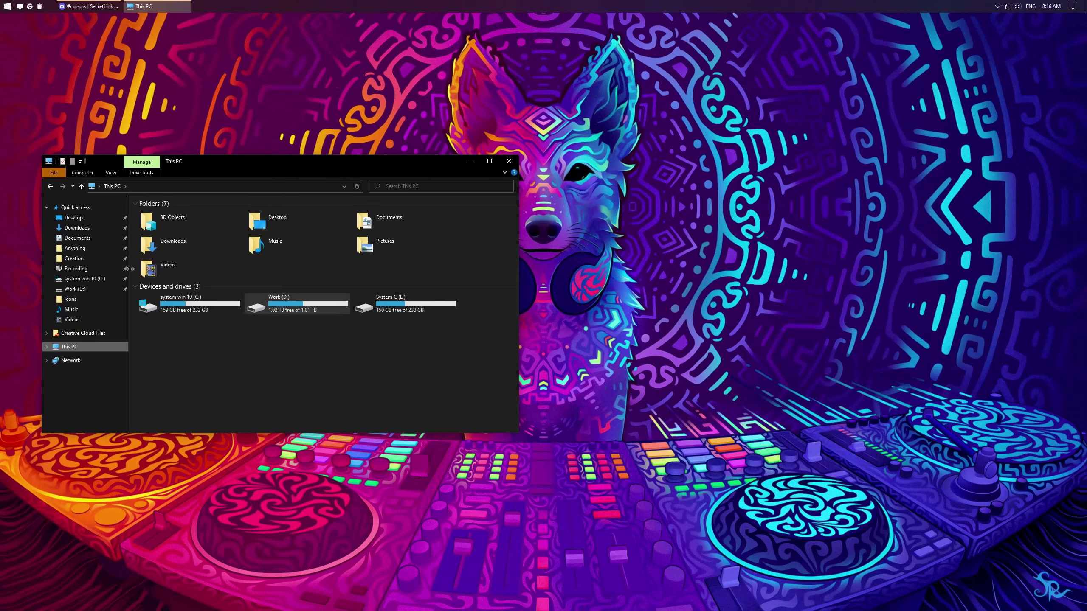
pyautogui.click(77, 278)
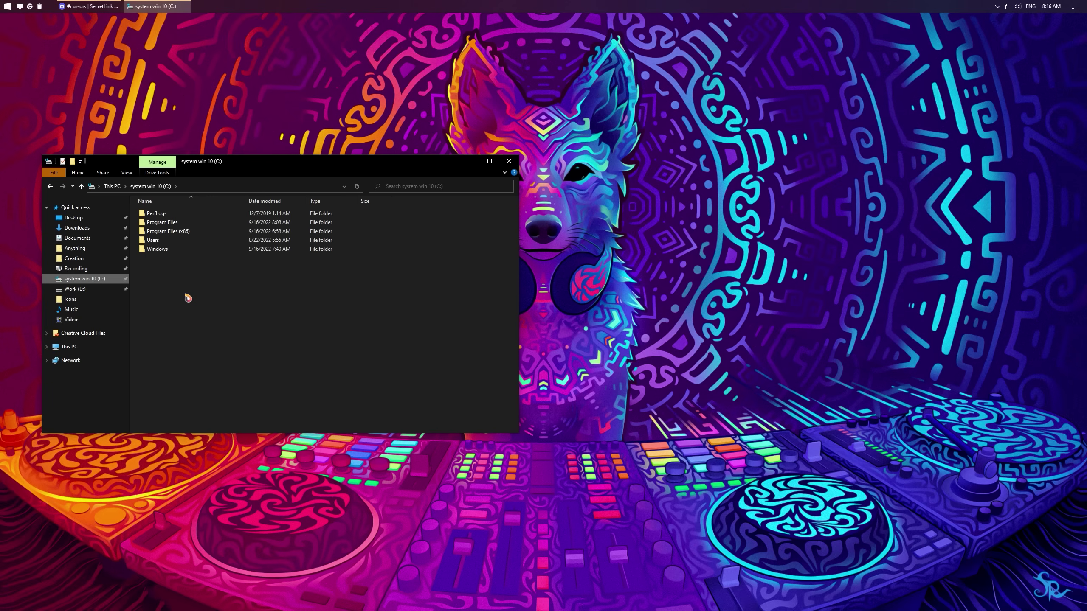
pyautogui.click(515, 164)
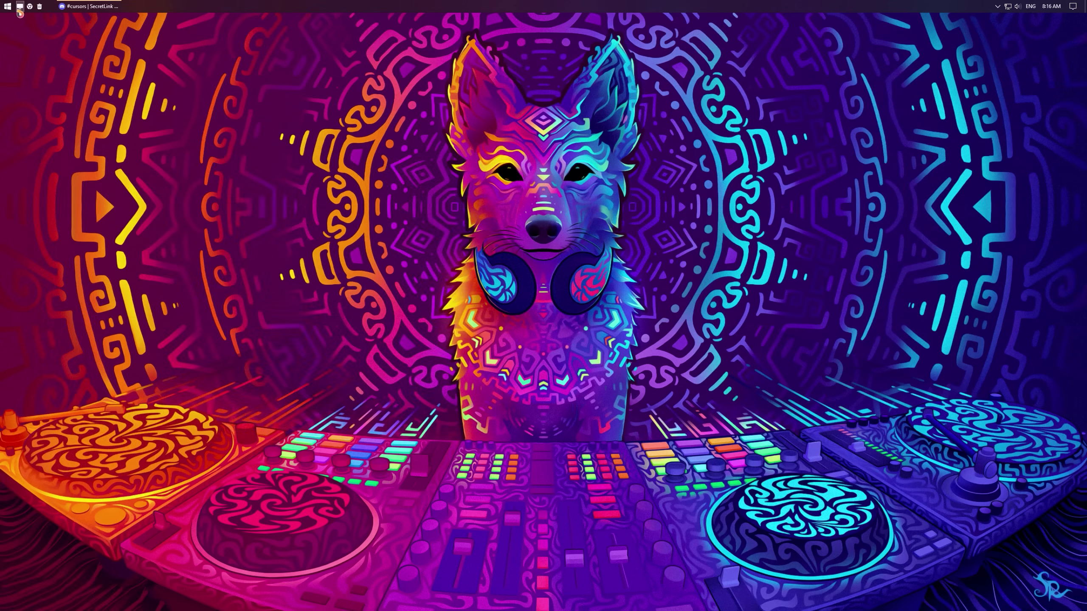